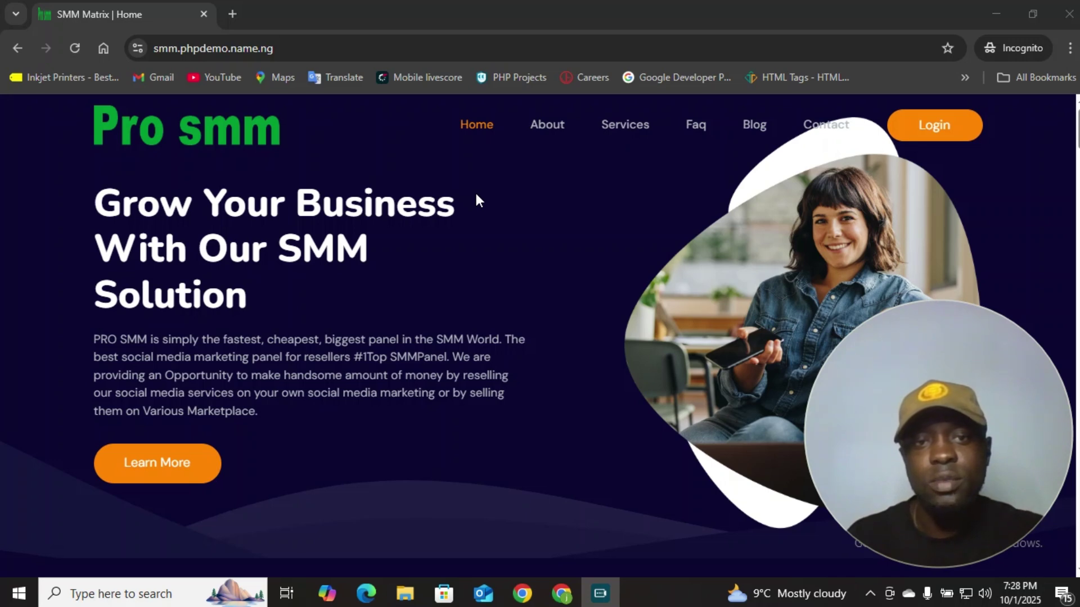
Step: Look through the Pro smm home page, from the opening banner through services and blog posts to the payment partners
{"action": "left_click", "coordinate": [549, 214]}
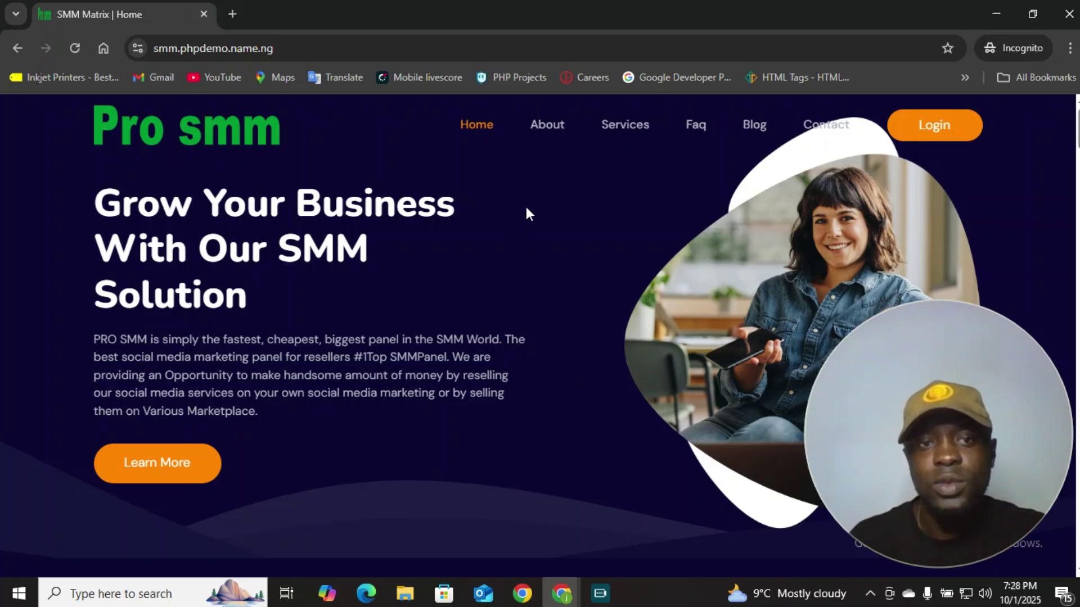
{"action": "scroll", "coordinate": [526, 210], "scroll_direction": "down", "scroll_amount": 2}
{"action": "scroll", "coordinate": [527, 212], "scroll_direction": "up", "scroll_amount": 2}
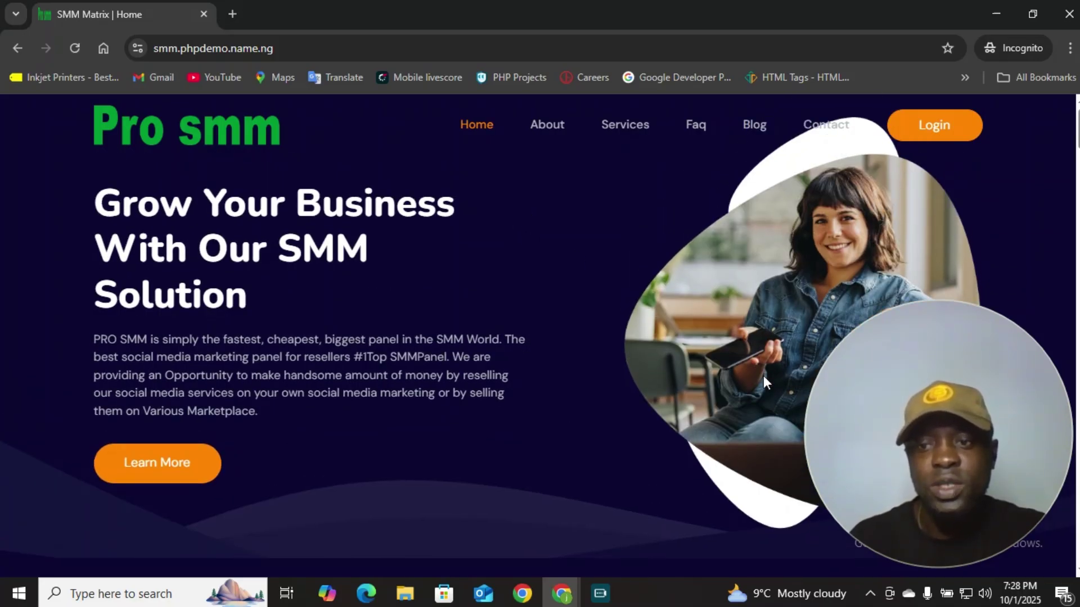
{"action": "scroll", "coordinate": [331, 338], "scroll_direction": "down", "scroll_amount": 5}
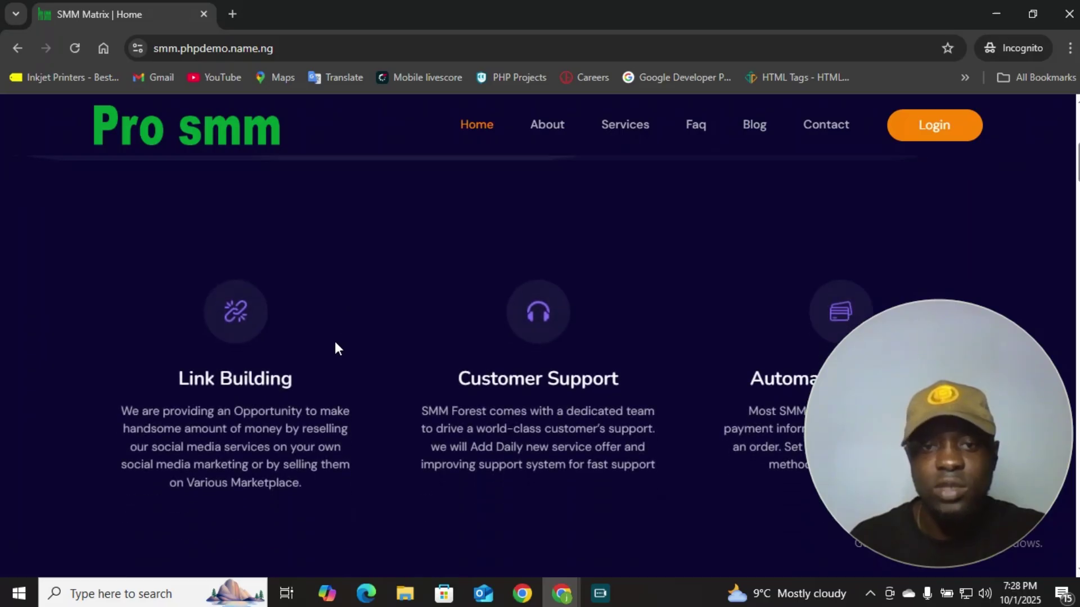
{"action": "scroll", "coordinate": [326, 337], "scroll_direction": "up", "scroll_amount": 5}
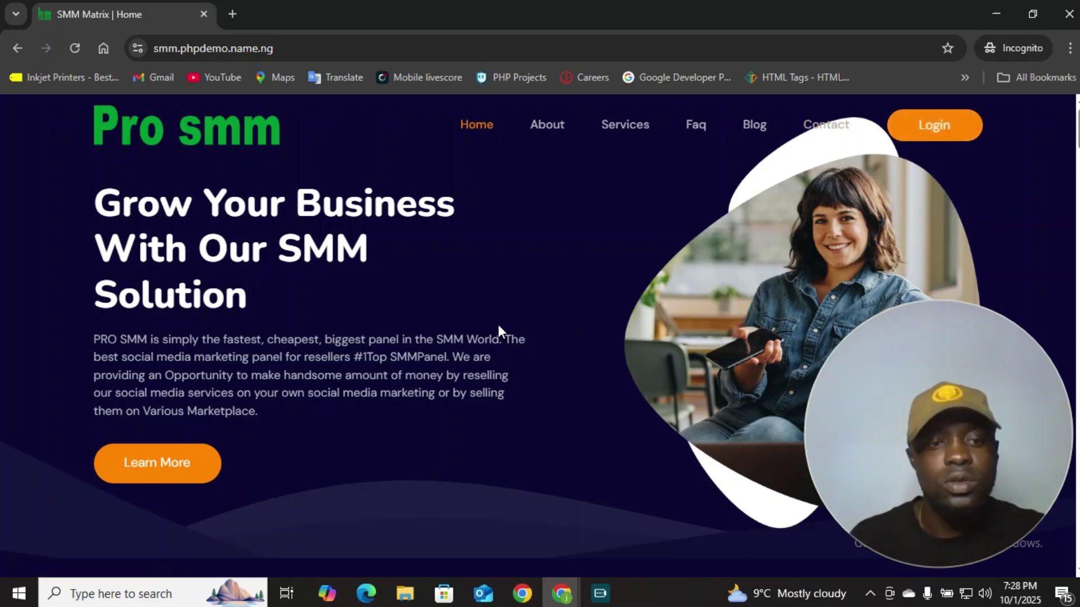
{"action": "scroll", "coordinate": [498, 325], "scroll_direction": "down", "scroll_amount": 10}
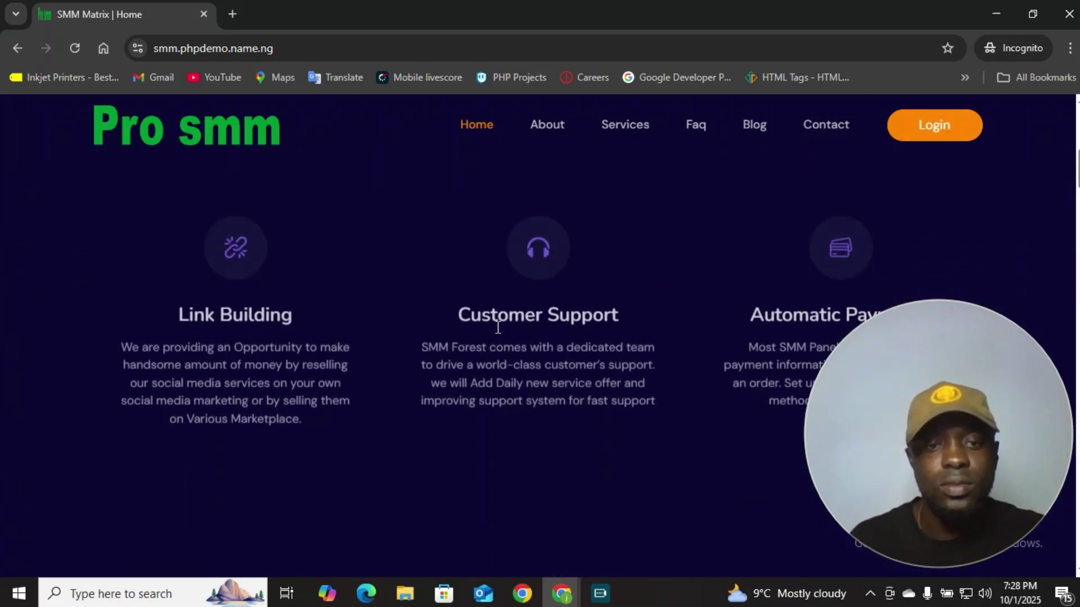
{"action": "scroll", "coordinate": [497, 328], "scroll_direction": "down", "scroll_amount": 8}
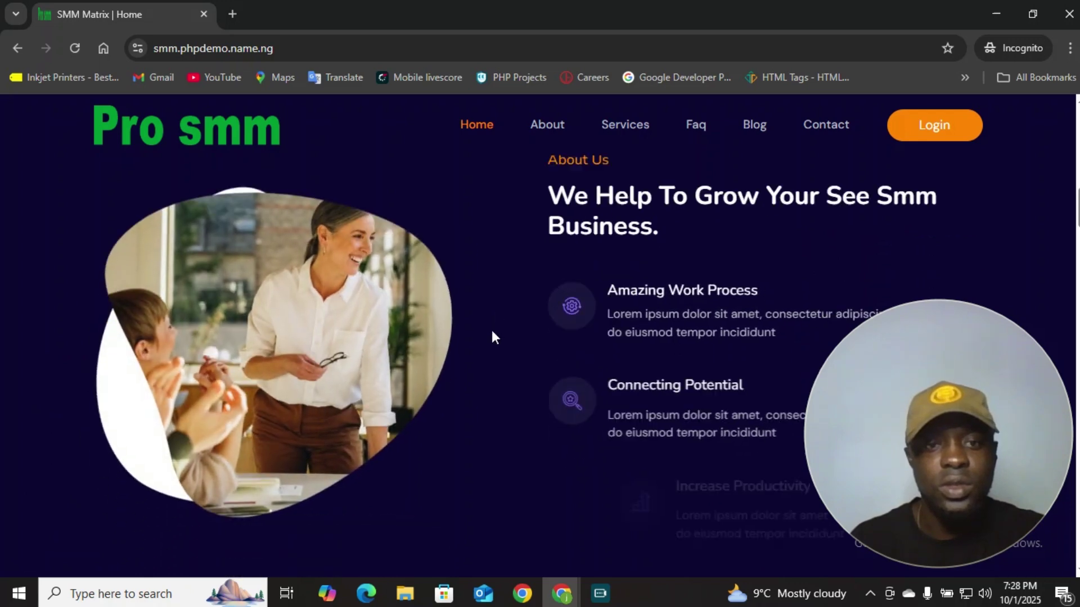
{"action": "scroll", "coordinate": [490, 335], "scroll_direction": "down", "scroll_amount": 10}
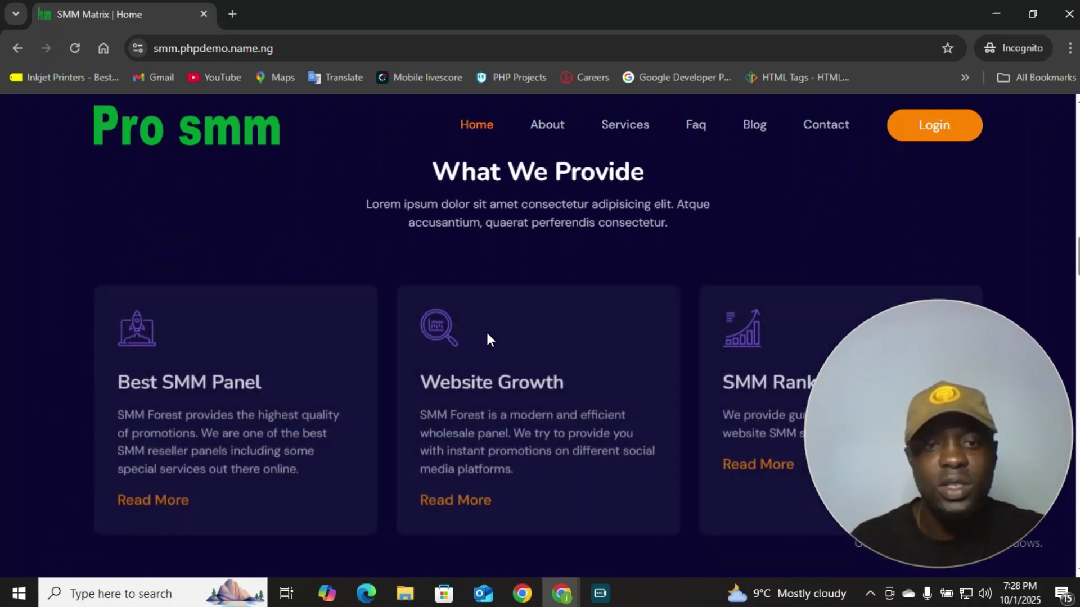
{"action": "scroll", "coordinate": [486, 341], "scroll_direction": "down", "scroll_amount": 10}
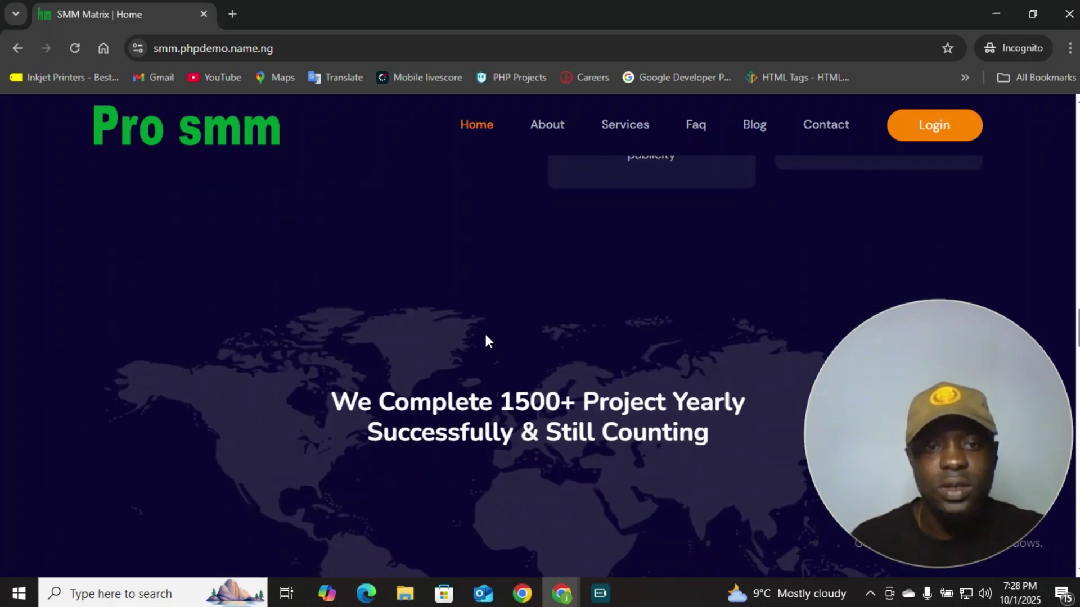
{"action": "scroll", "coordinate": [486, 340], "scroll_direction": "down", "scroll_amount": 10}
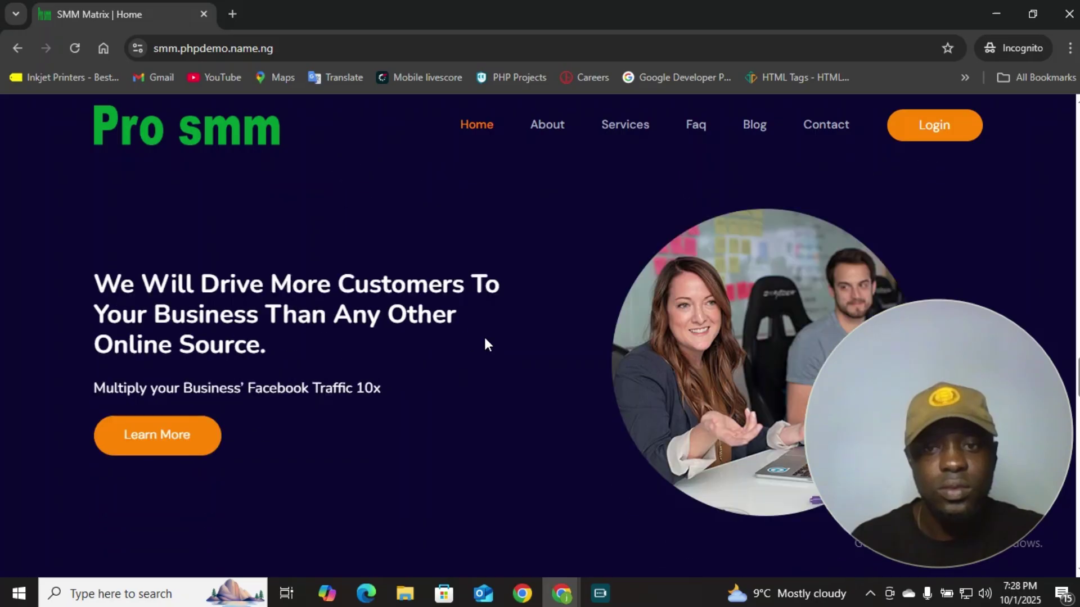
{"action": "scroll", "coordinate": [485, 343], "scroll_direction": "down", "scroll_amount": 10}
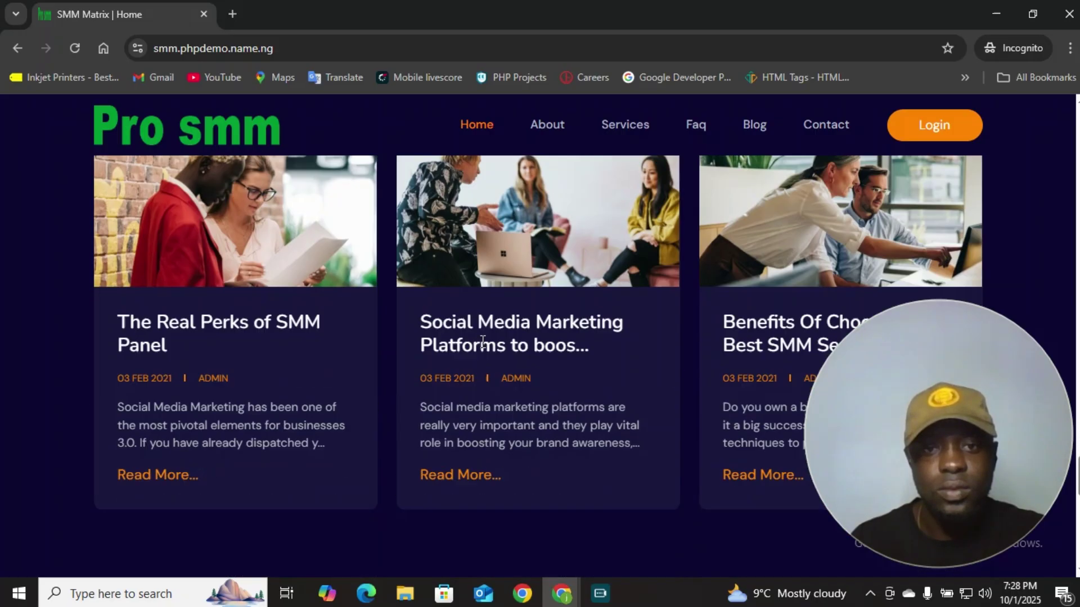
{"action": "scroll", "coordinate": [482, 342], "scroll_direction": "up", "scroll_amount": 8}
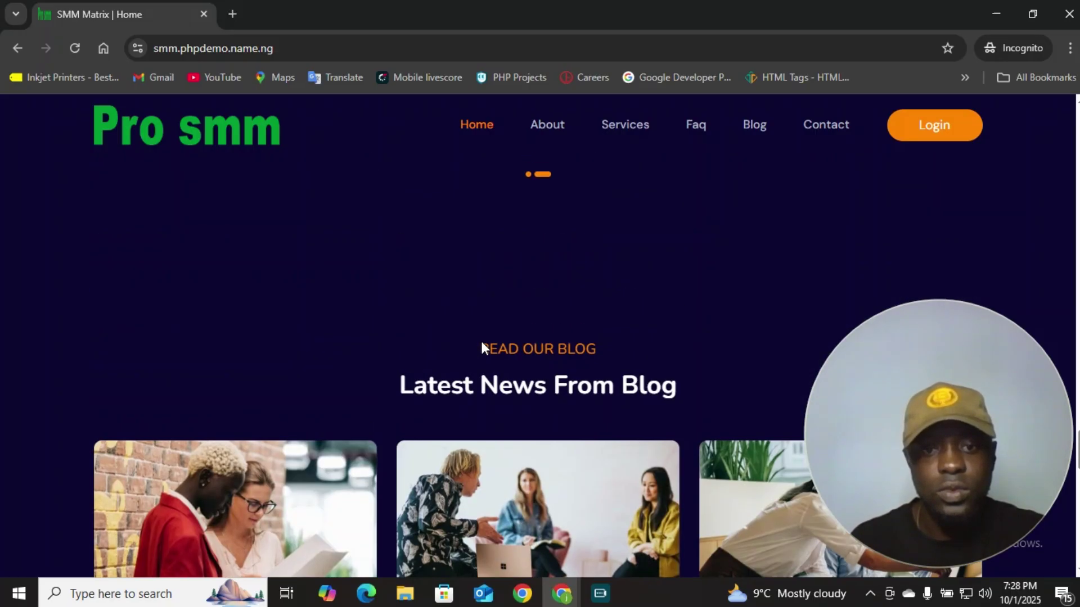
{"action": "scroll", "coordinate": [497, 369], "scroll_direction": "down", "scroll_amount": 14}
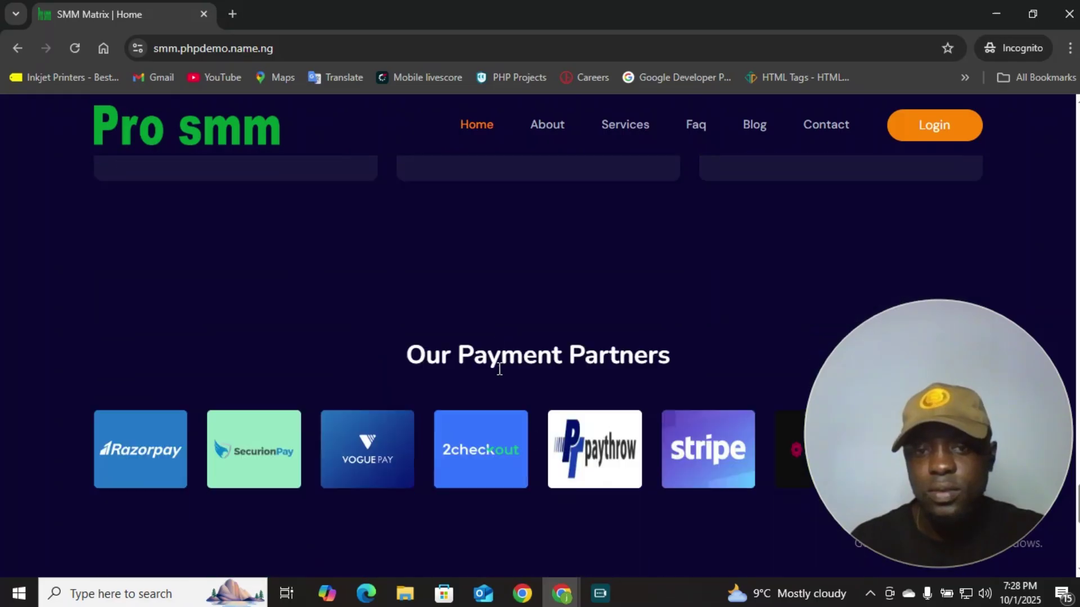
{"action": "scroll", "coordinate": [497, 376], "scroll_direction": "down", "scroll_amount": 3}
{"action": "scroll", "coordinate": [497, 369], "scroll_direction": "up", "scroll_amount": 10}
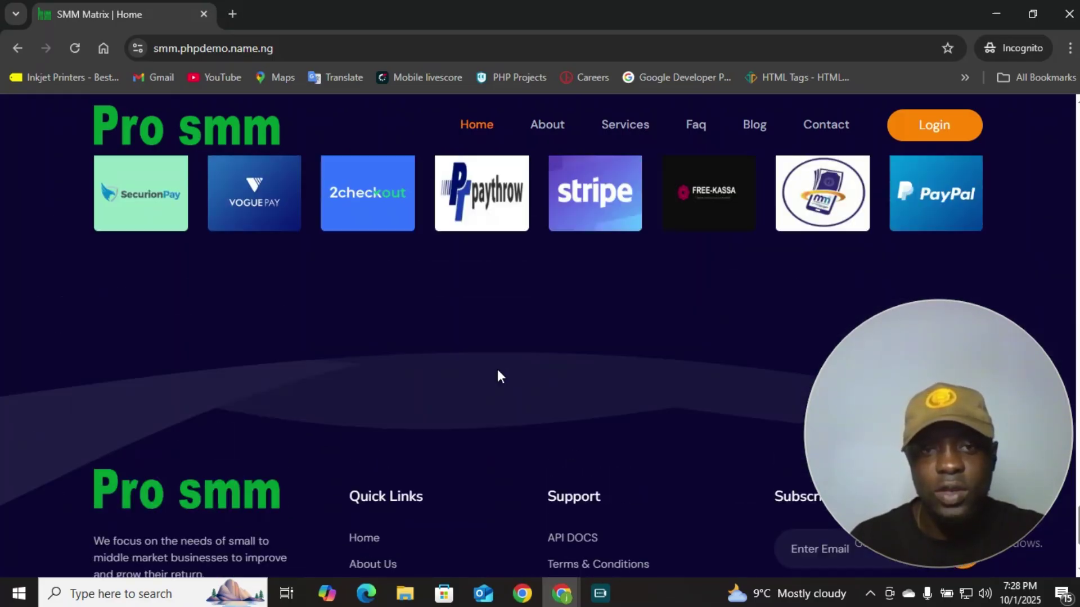
Step: Open the About page and look through its features, testimonials and footer links
{"action": "left_click", "coordinate": [548, 134]}
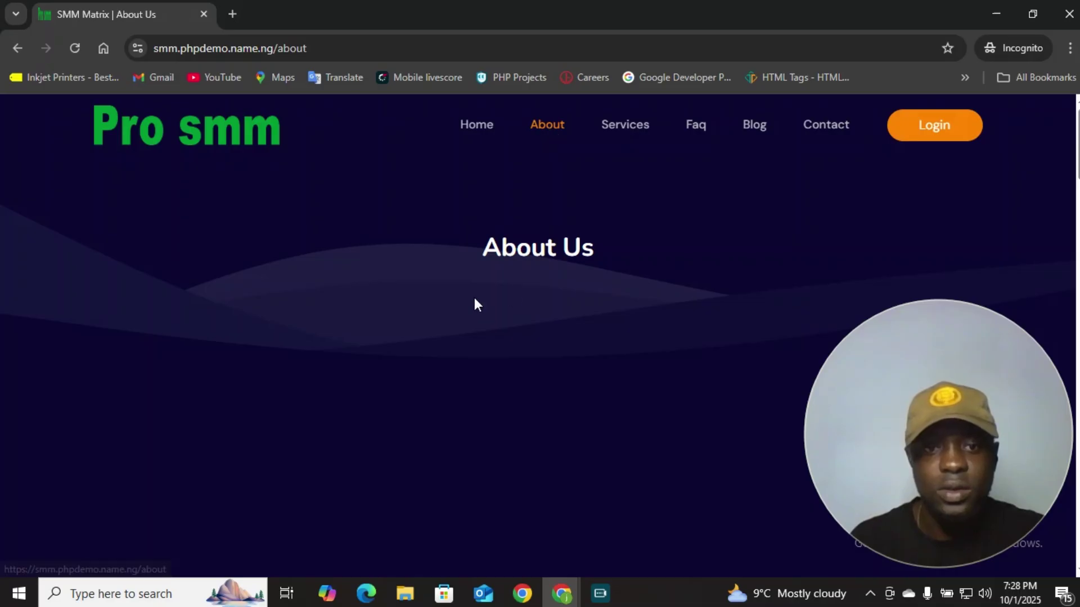
{"action": "scroll", "coordinate": [477, 304], "scroll_direction": "down", "scroll_amount": 1}
{"action": "scroll", "coordinate": [474, 304], "scroll_direction": "down", "scroll_amount": 10}
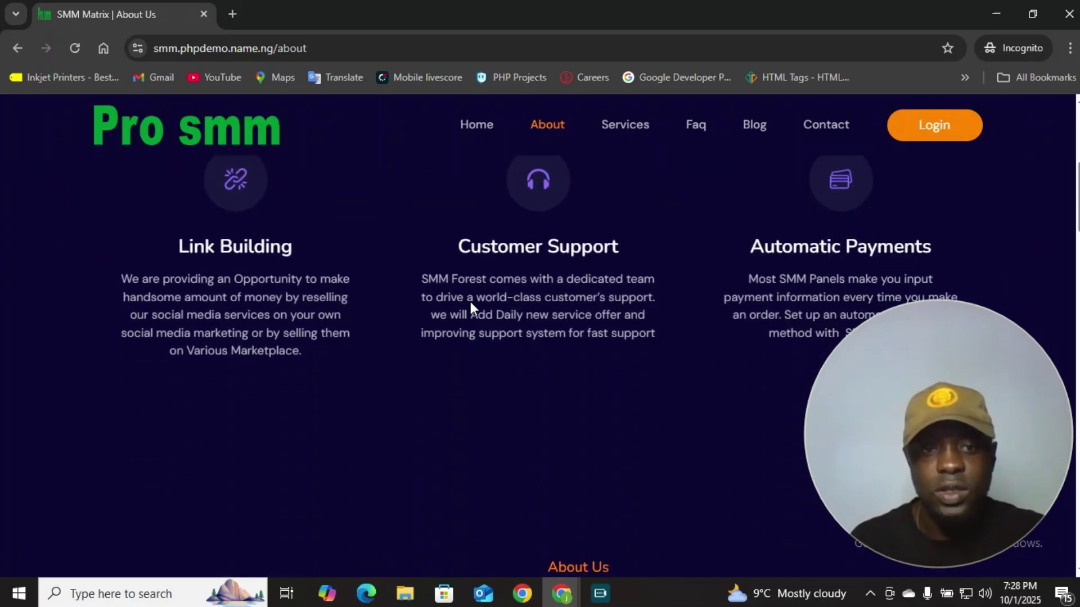
{"action": "scroll", "coordinate": [470, 309], "scroll_direction": "down", "scroll_amount": 10}
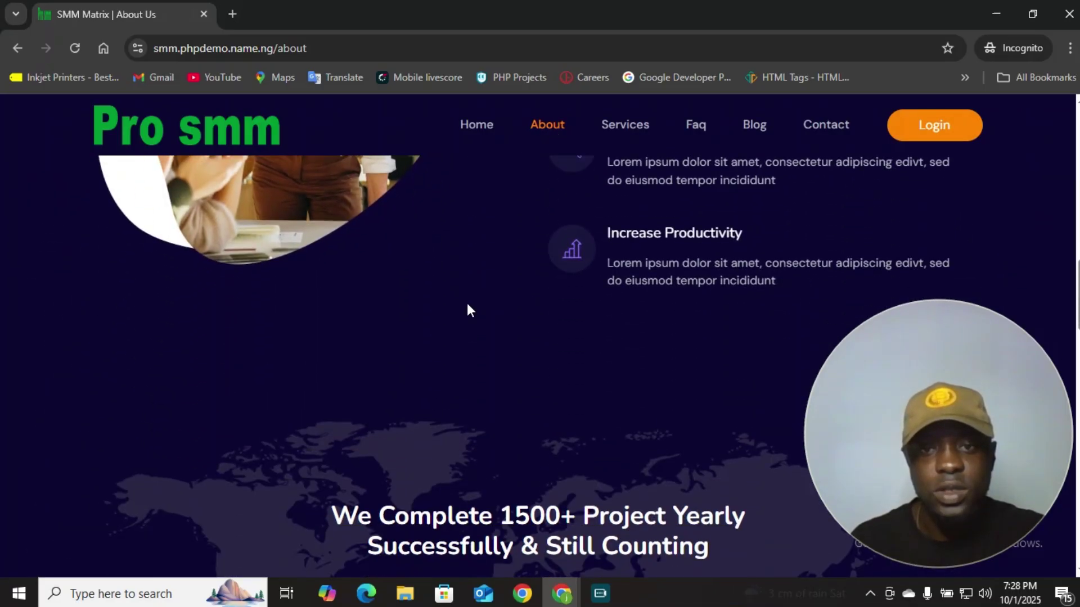
{"action": "scroll", "coordinate": [467, 310], "scroll_direction": "down", "scroll_amount": 12}
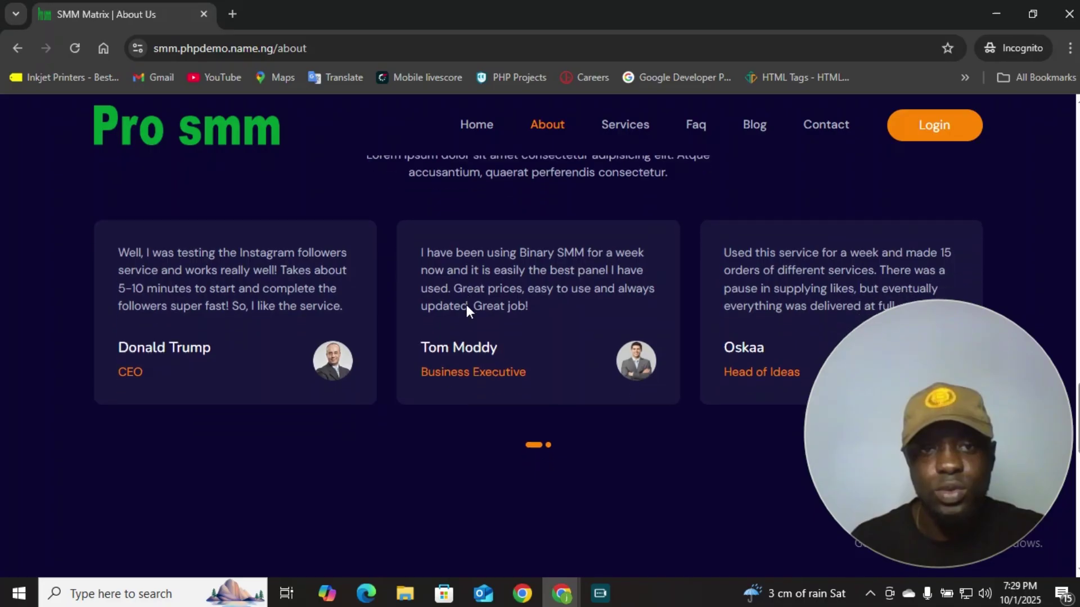
{"action": "scroll", "coordinate": [469, 310], "scroll_direction": "down", "scroll_amount": 4}
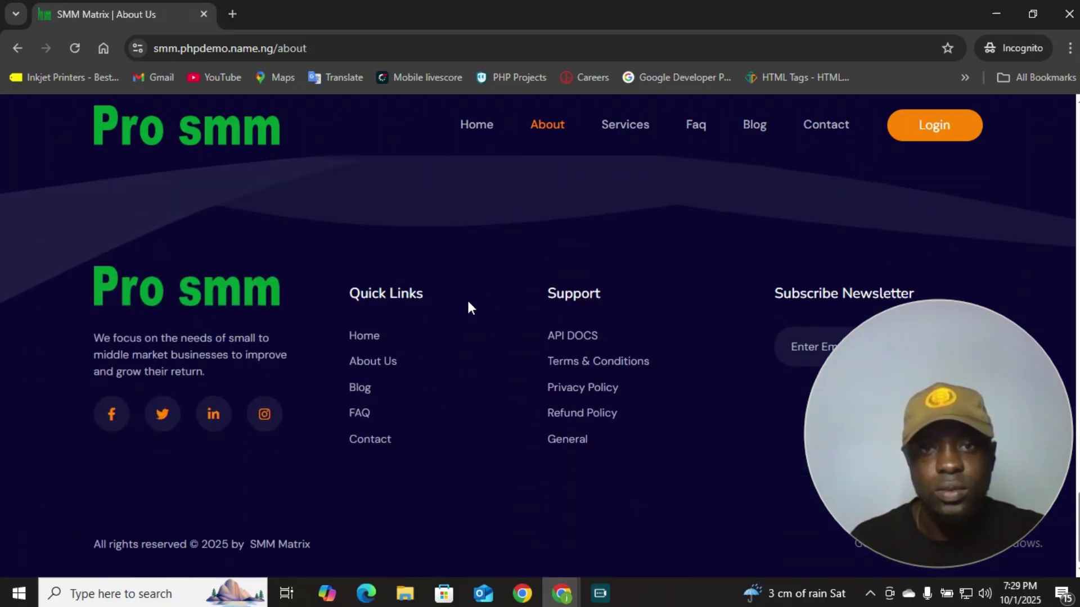
Step: Open the Services page and examine the service search filters and the listed service categories and rates
{"action": "left_click", "coordinate": [621, 132]}
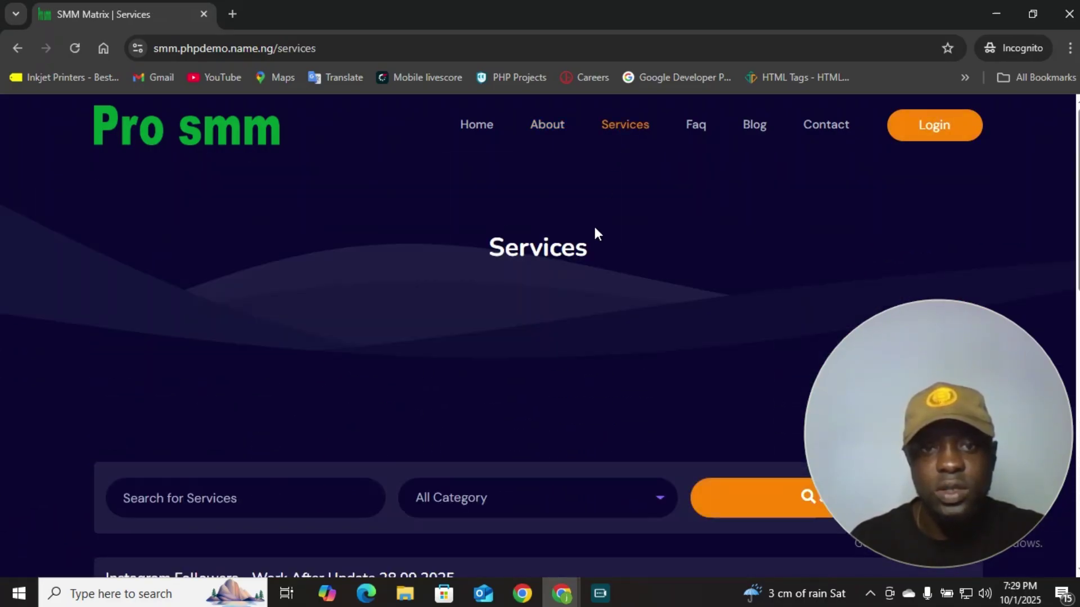
{"action": "scroll", "coordinate": [598, 251], "scroll_direction": "down", "scroll_amount": 7}
{"action": "scroll", "coordinate": [598, 252], "scroll_direction": "up", "scroll_amount": 3}
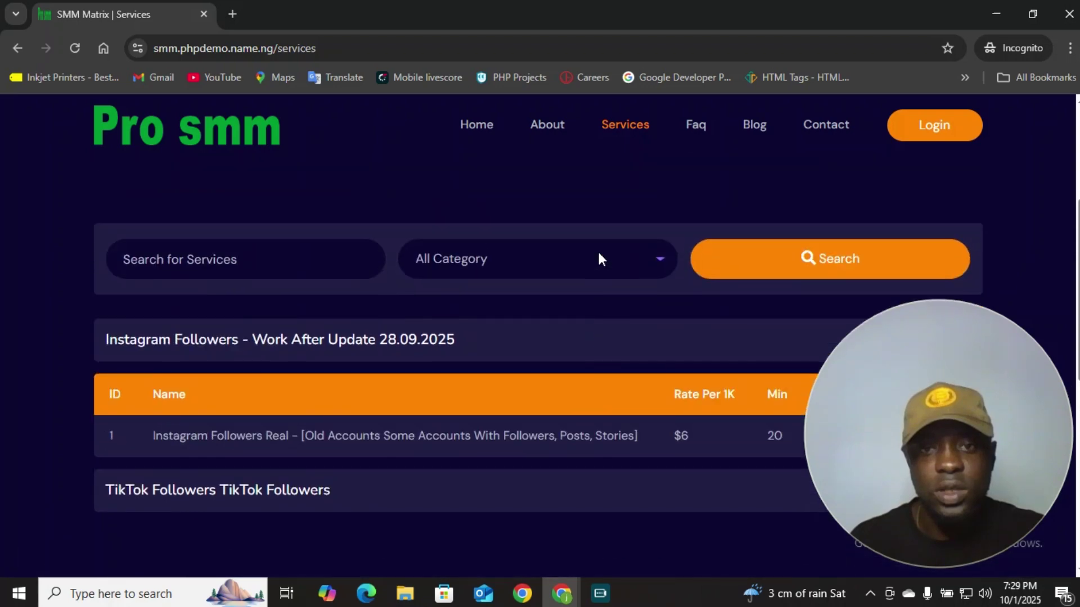
{"action": "scroll", "coordinate": [597, 250], "scroll_direction": "down", "scroll_amount": 4}
{"action": "scroll", "coordinate": [589, 265], "scroll_direction": "up", "scroll_amount": 4}
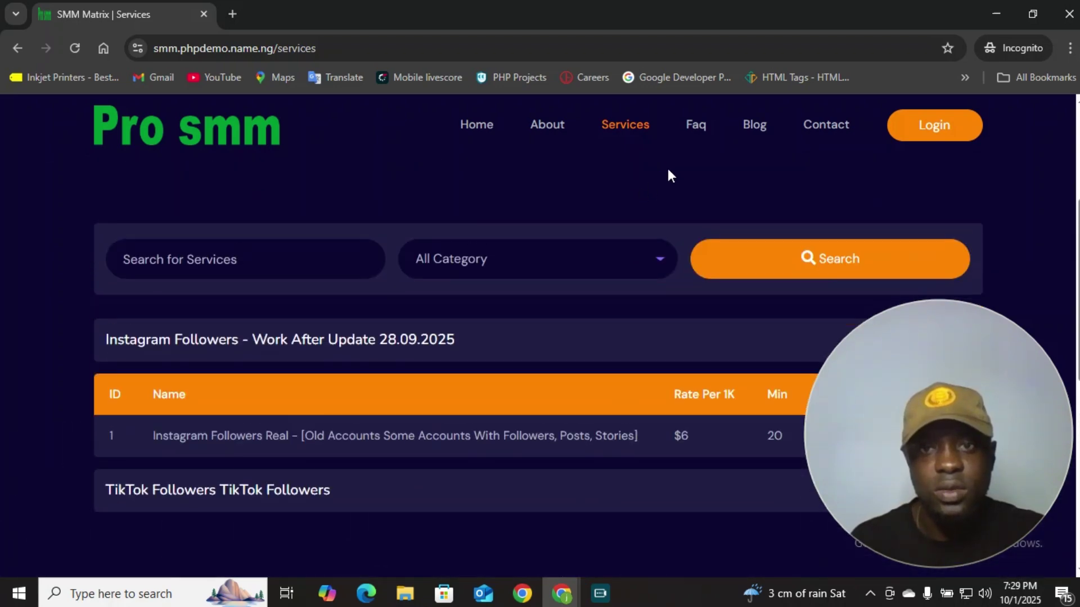
Step: Open the Faq page and read through the list of frequently asked questions
{"action": "left_click", "coordinate": [707, 128]}
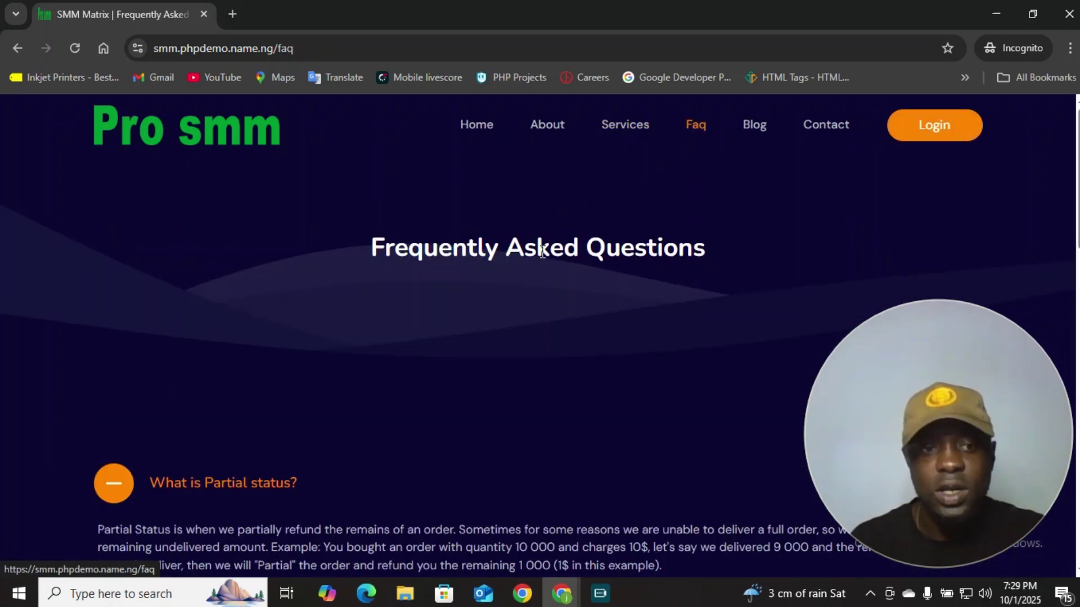
{"action": "scroll", "coordinate": [490, 317], "scroll_direction": "down", "scroll_amount": 5}
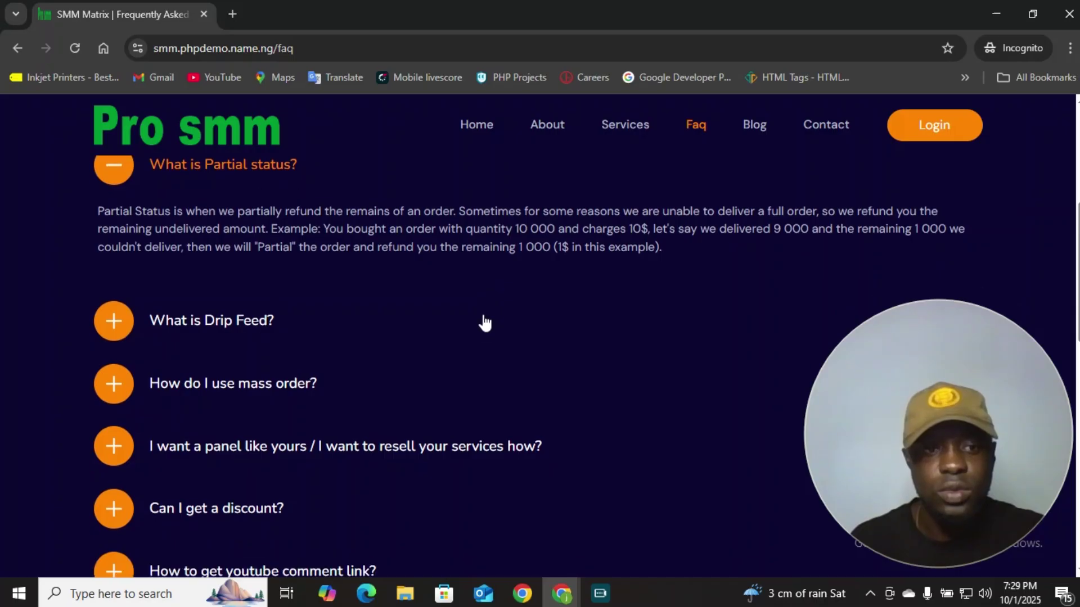
{"action": "scroll", "coordinate": [484, 322], "scroll_direction": "down", "scroll_amount": 1}
{"action": "scroll", "coordinate": [444, 290], "scroll_direction": "down", "scroll_amount": 2}
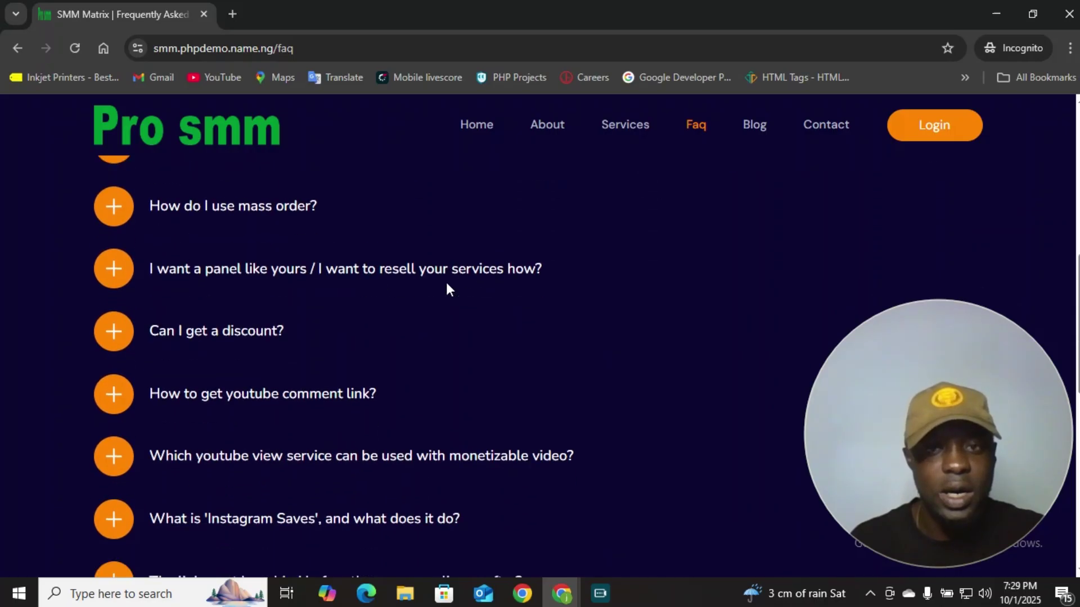
{"action": "scroll", "coordinate": [446, 286], "scroll_direction": "down", "scroll_amount": 5}
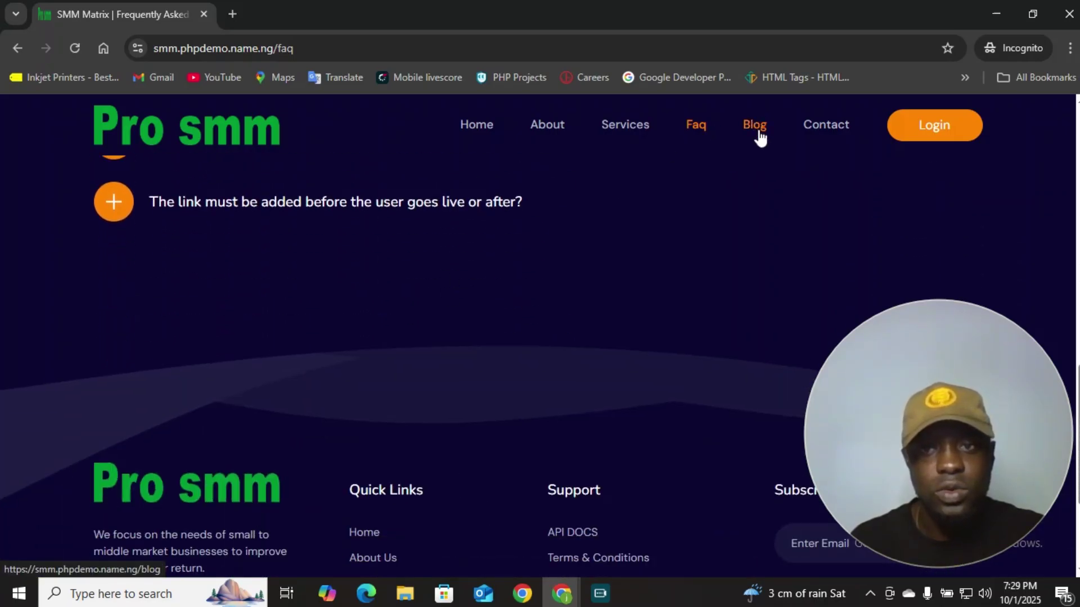
Step: Open the Blog page and look over the published articles down to the footer
{"action": "left_click", "coordinate": [757, 127]}
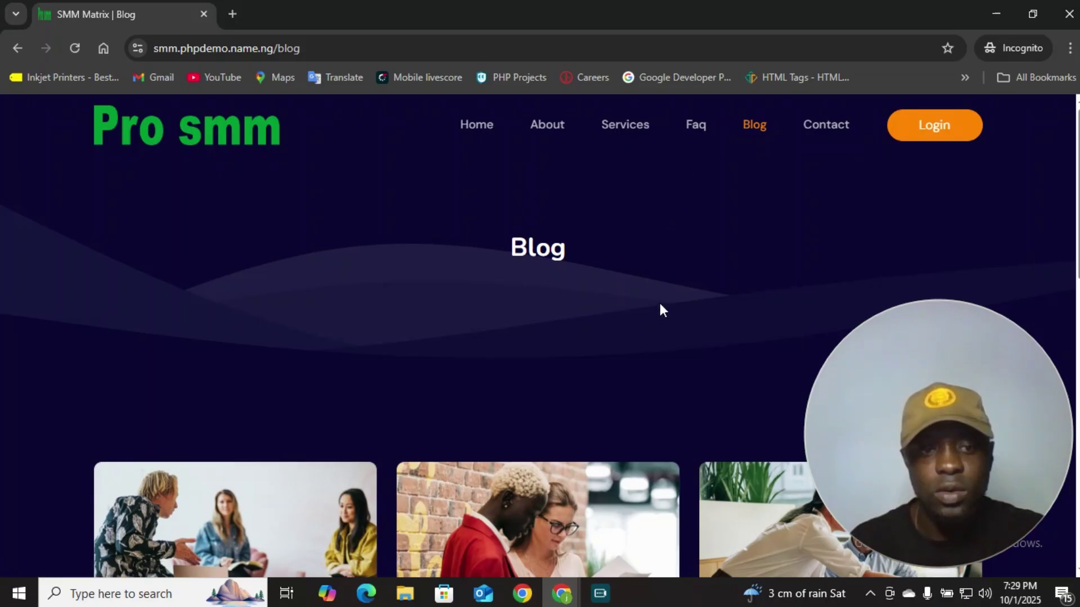
{"action": "scroll", "coordinate": [660, 303], "scroll_direction": "down", "scroll_amount": 5}
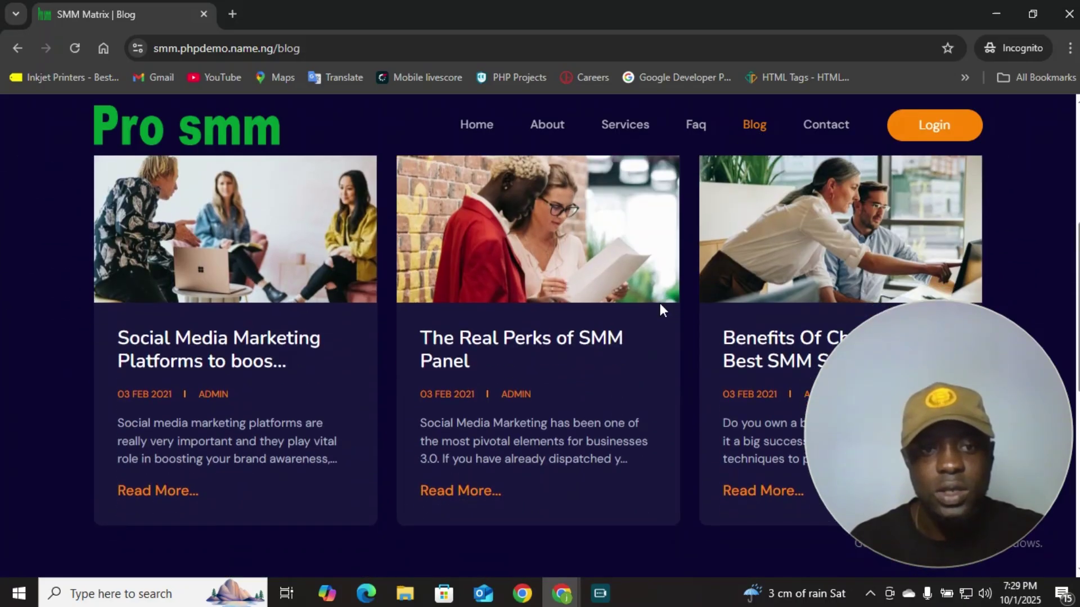
{"action": "scroll", "coordinate": [660, 303], "scroll_direction": "down", "scroll_amount": 8}
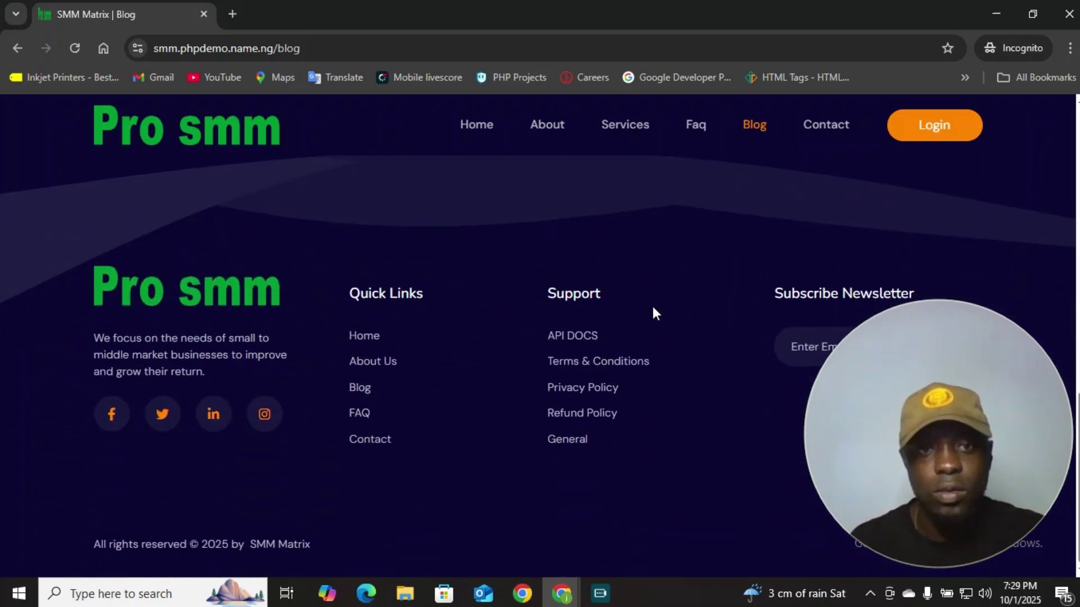
{"action": "scroll", "coordinate": [652, 307], "scroll_direction": "up", "scroll_amount": 14}
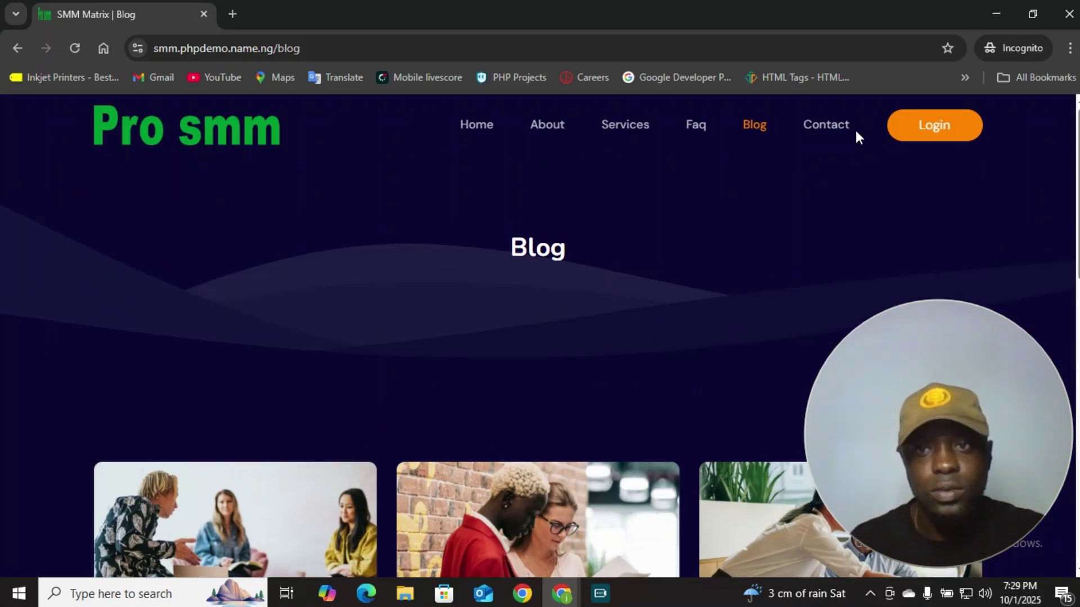
Step: Open the Contact page and examine the contact details and the Get In Touch form
{"action": "left_click", "coordinate": [834, 131]}
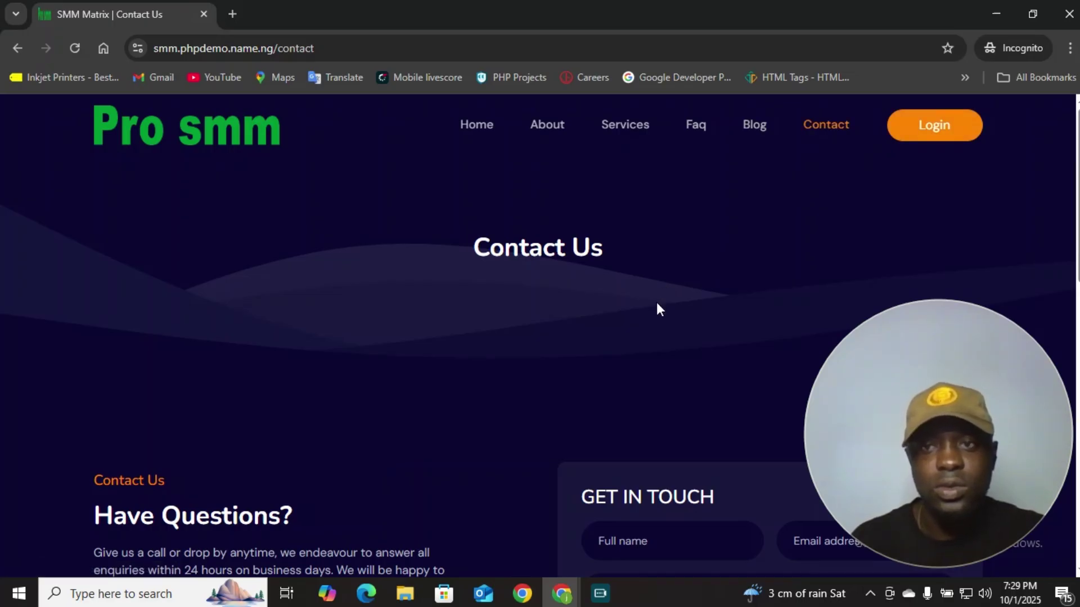
{"action": "scroll", "coordinate": [657, 303], "scroll_direction": "down", "scroll_amount": 6}
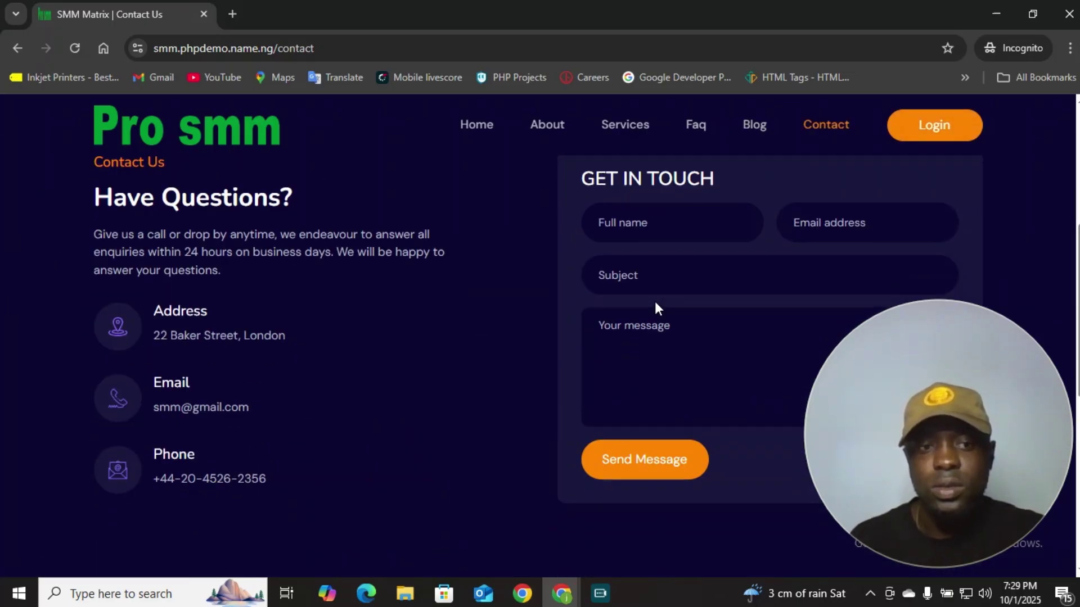
{"action": "scroll", "coordinate": [655, 303], "scroll_direction": "up", "scroll_amount": 5}
{"action": "scroll", "coordinate": [658, 308], "scroll_direction": "up", "scroll_amount": 1}
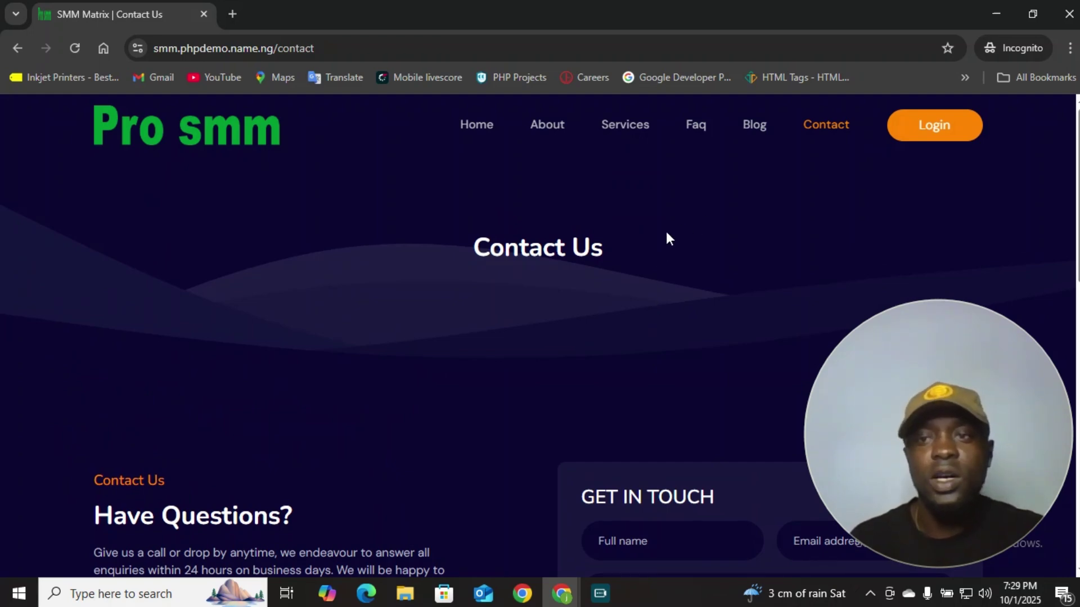
Step: Log in to the user account by filling the username and password from the first saved login, with the Remember option selected
{"action": "left_click", "coordinate": [953, 131]}
{"action": "scroll", "coordinate": [557, 253], "scroll_direction": "down", "scroll_amount": 5}
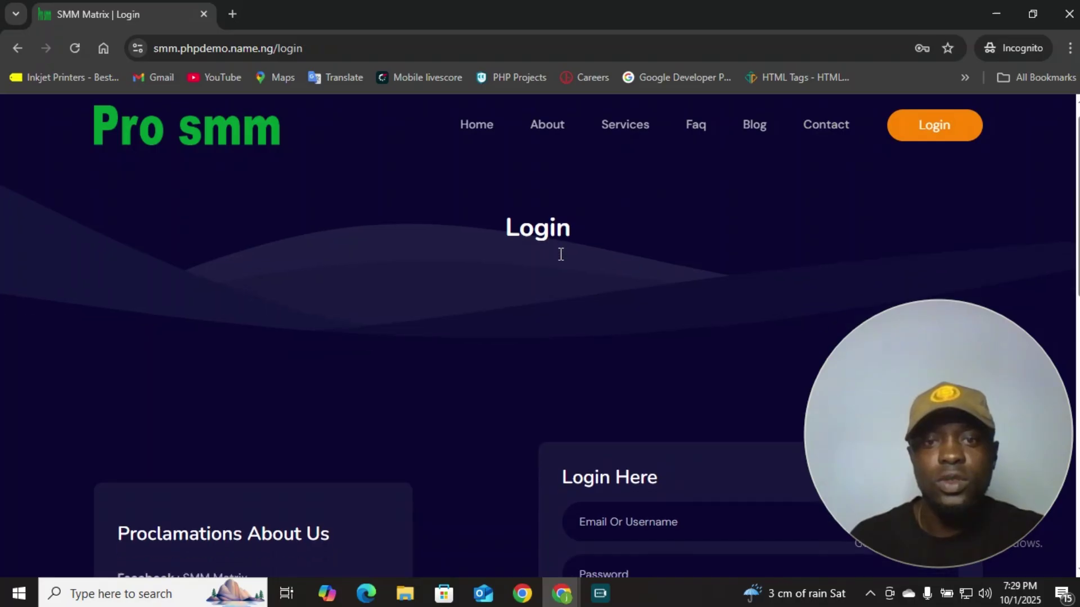
{"action": "left_click", "coordinate": [648, 225]}
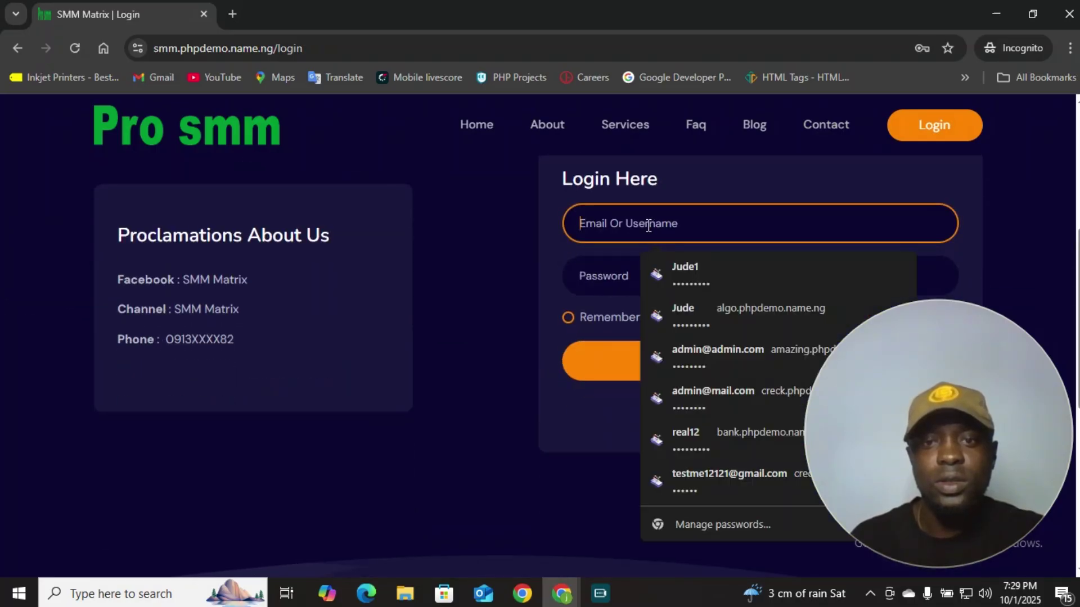
{"action": "left_click", "coordinate": [741, 274]}
{"action": "left_click", "coordinate": [597, 321]}
{"action": "left_click", "coordinate": [622, 374]}
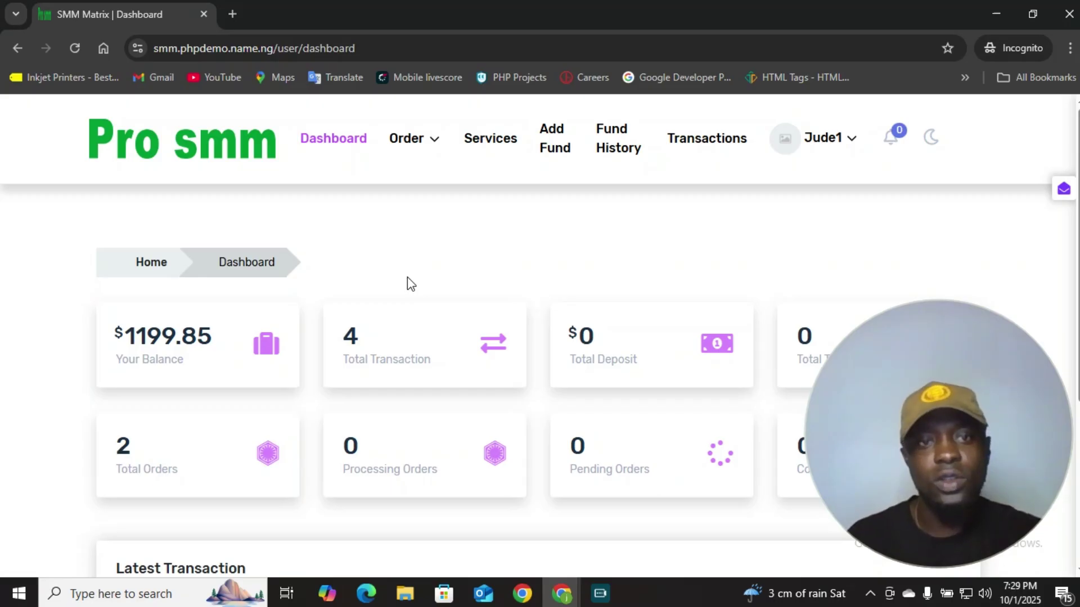
Step: Look over the dashboard's balance, transaction, deposit, ticket and order cards and the Latest Transaction list
{"action": "scroll", "coordinate": [411, 284], "scroll_direction": "down", "scroll_amount": 1}
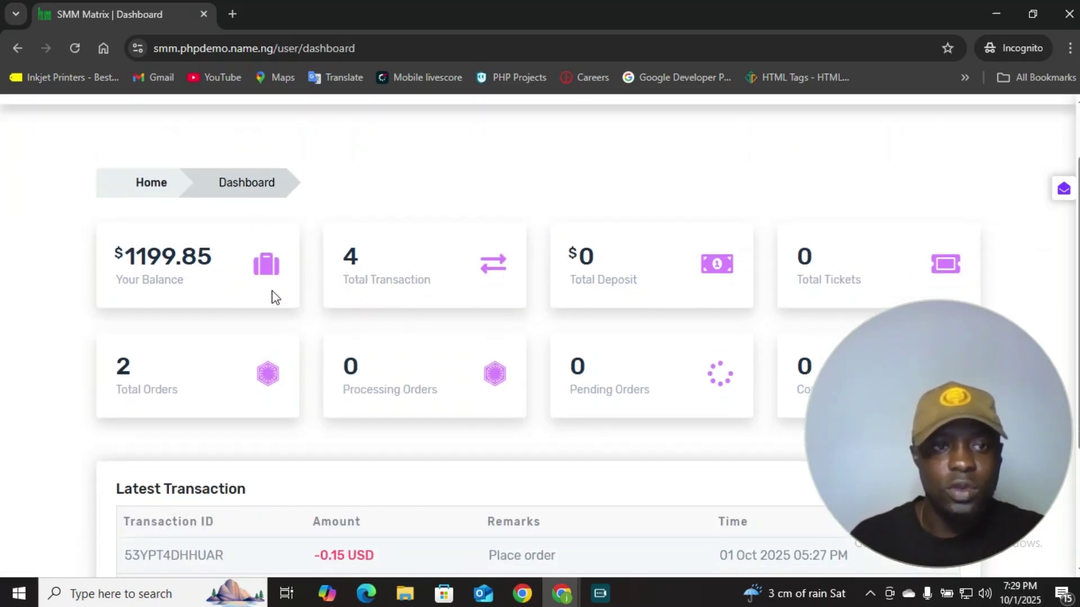
{"action": "scroll", "coordinate": [248, 316], "scroll_direction": "down", "scroll_amount": 1}
{"action": "scroll", "coordinate": [247, 316], "scroll_direction": "up", "scroll_amount": 1}
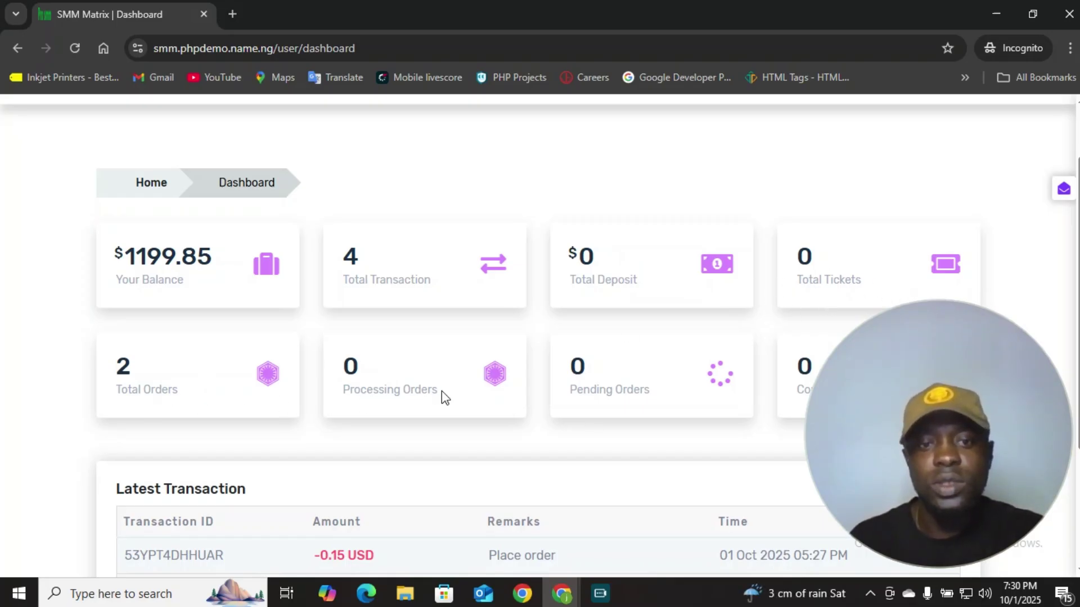
{"action": "scroll", "coordinate": [619, 402], "scroll_direction": "down", "scroll_amount": 1}
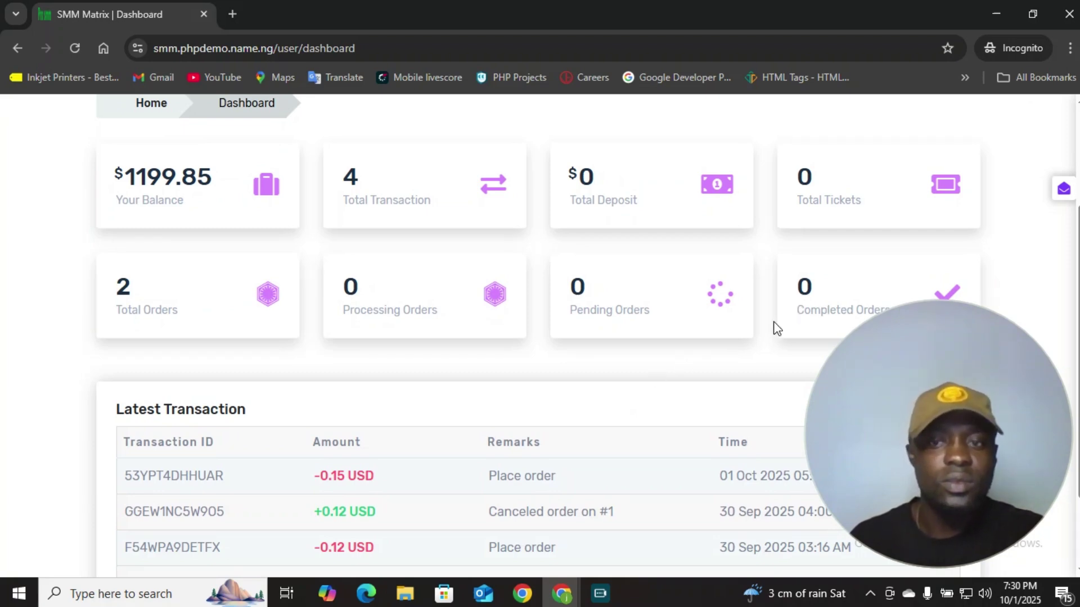
{"action": "scroll", "coordinate": [538, 391], "scroll_direction": "up", "scroll_amount": 2}
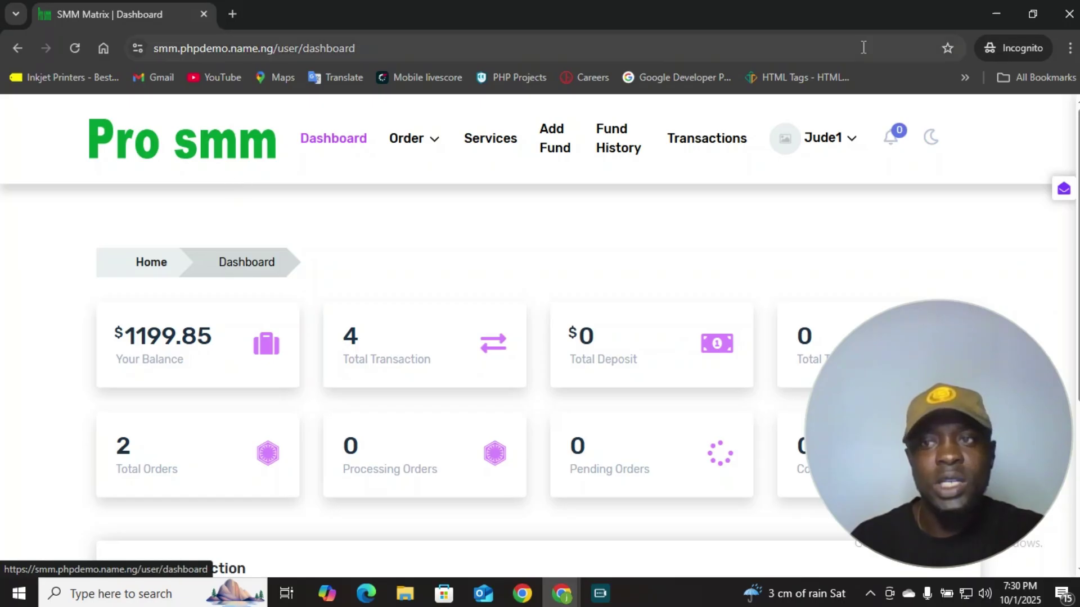
{"action": "left_click", "coordinate": [1033, 14]}
{"action": "left_click", "coordinate": [951, 199]}
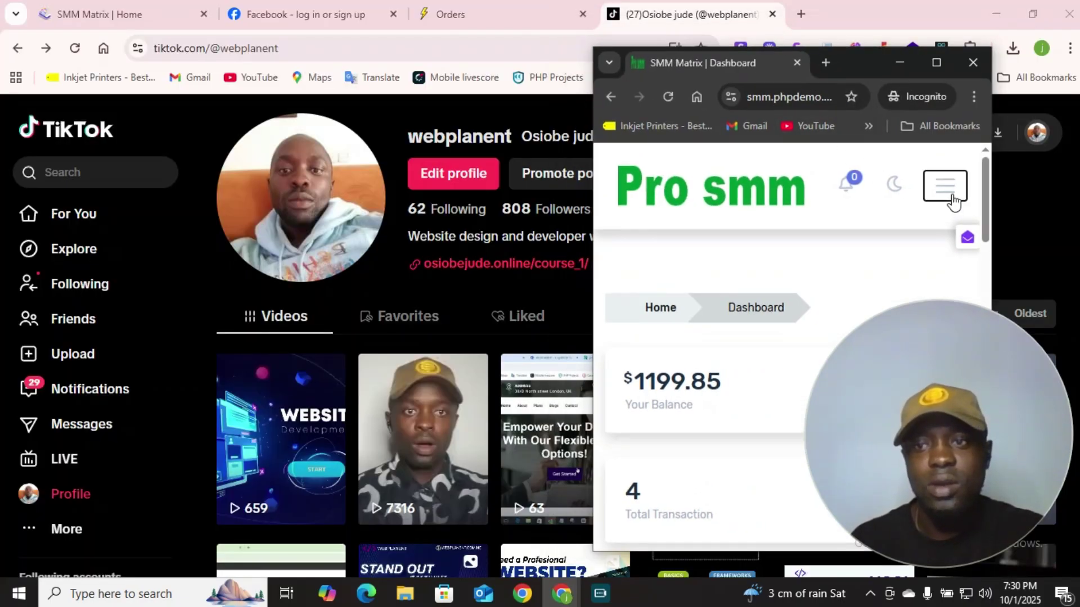
{"action": "left_click", "coordinate": [950, 194]}
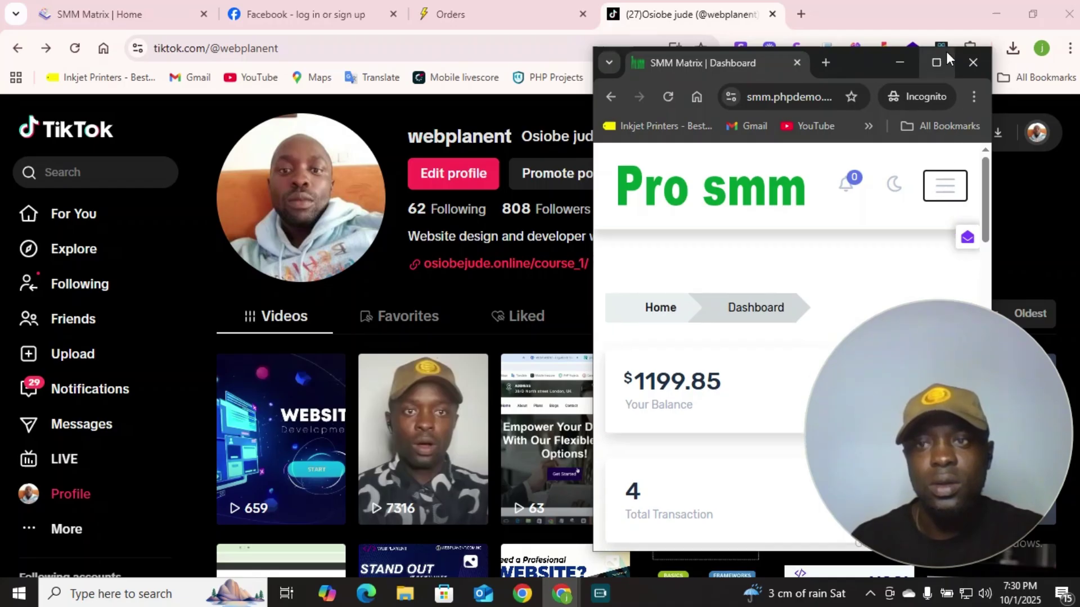
{"action": "left_click", "coordinate": [937, 63]}
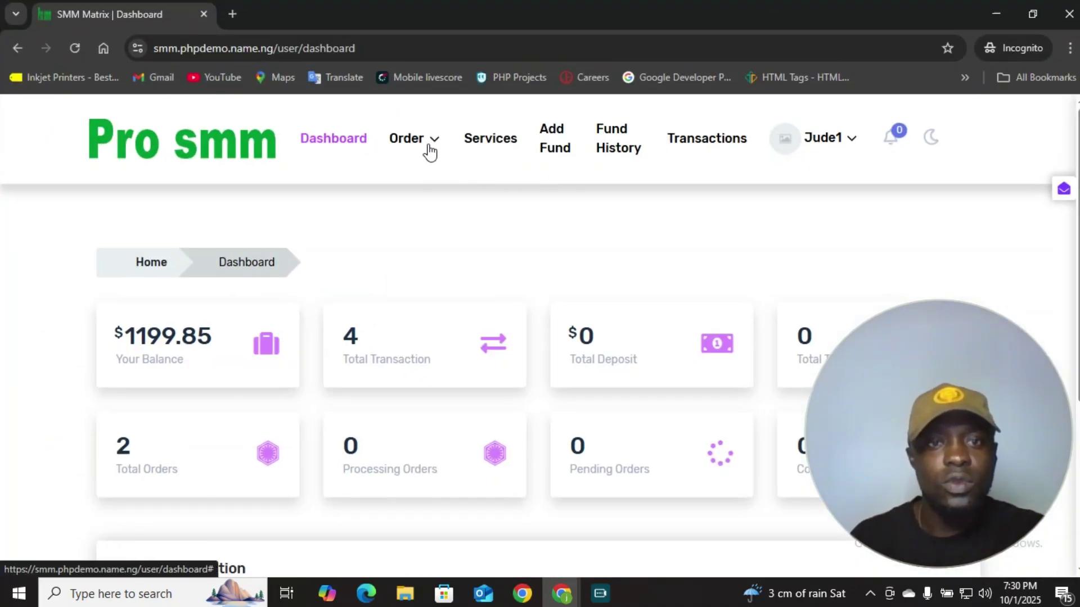
Step: Review the available order types and open the Services page to examine the services listed by category
{"action": "left_click", "coordinate": [436, 145]}
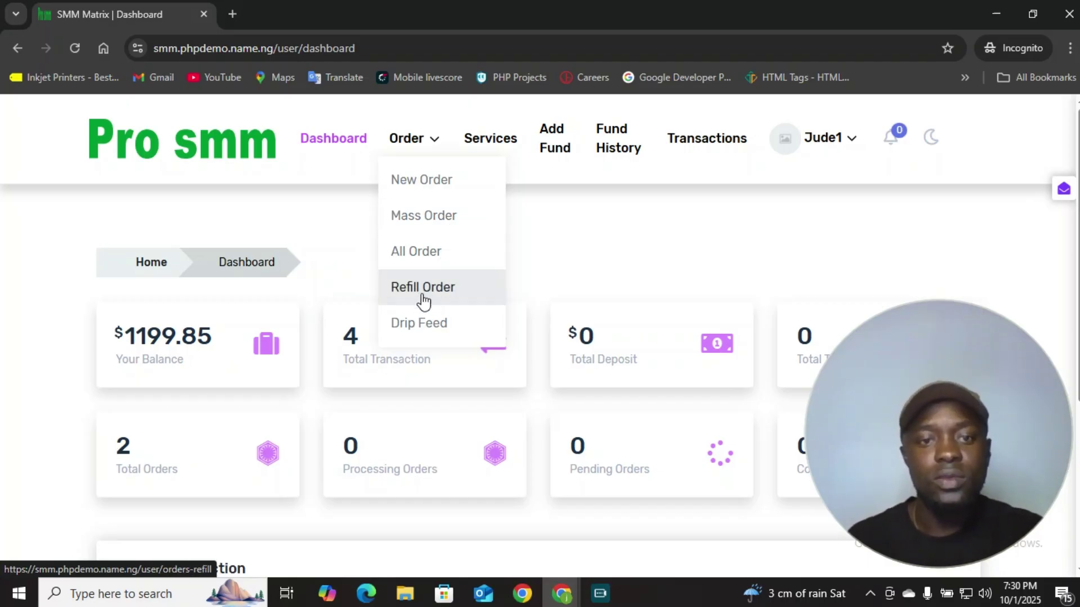
{"action": "left_click", "coordinate": [499, 149]}
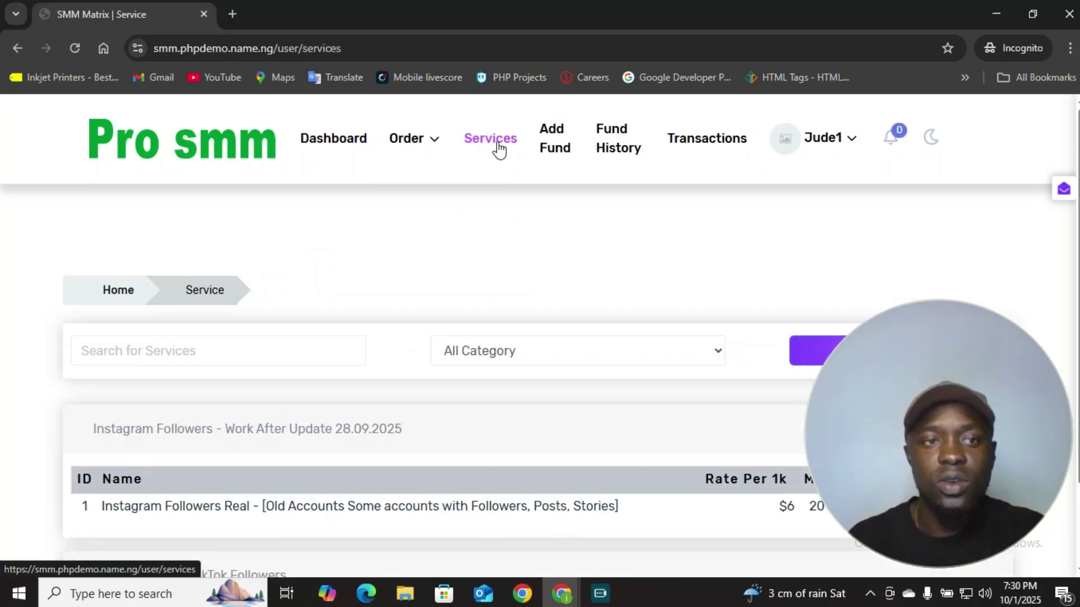
{"action": "scroll", "coordinate": [454, 377], "scroll_direction": "down", "scroll_amount": 2}
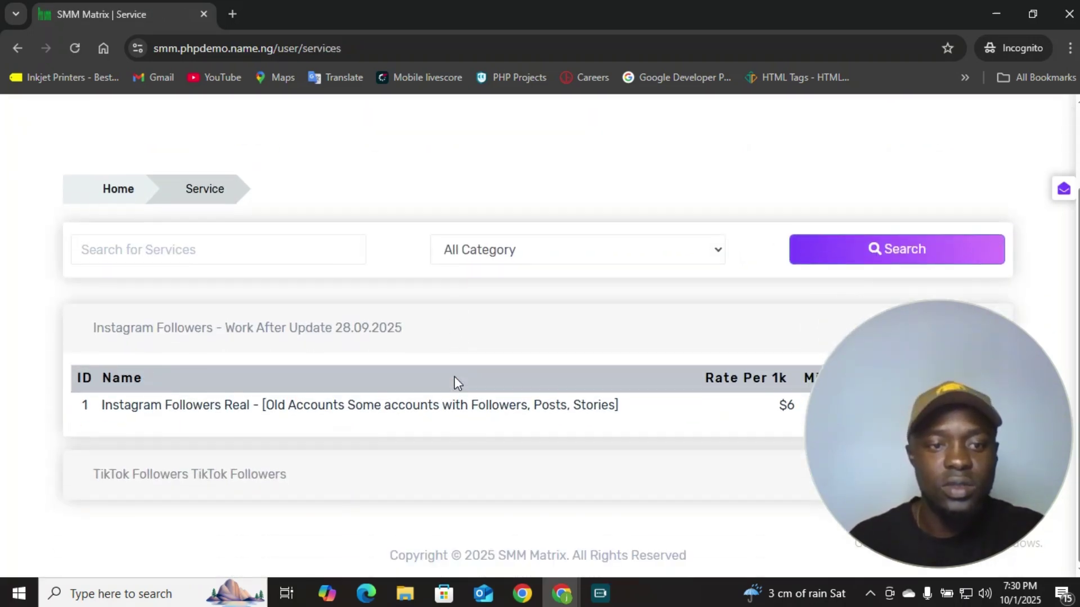
{"action": "scroll", "coordinate": [454, 376], "scroll_direction": "up", "scroll_amount": 2}
{"action": "scroll", "coordinate": [454, 381], "scroll_direction": "up", "scroll_amount": 1}
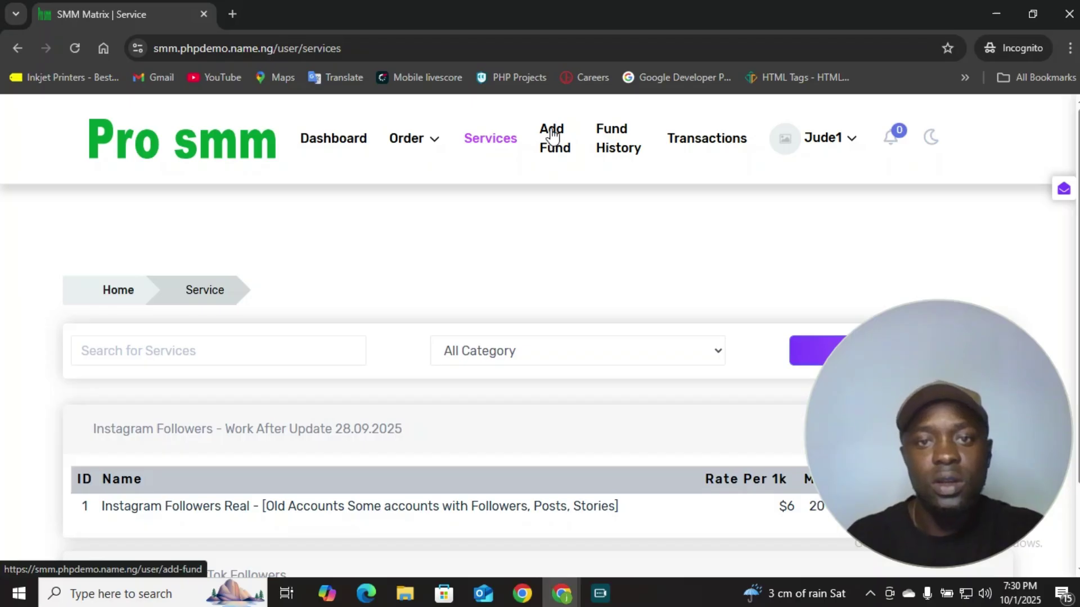
Step: Open the Add Fund page and look through all the available payment gateways
{"action": "left_click", "coordinate": [553, 135]}
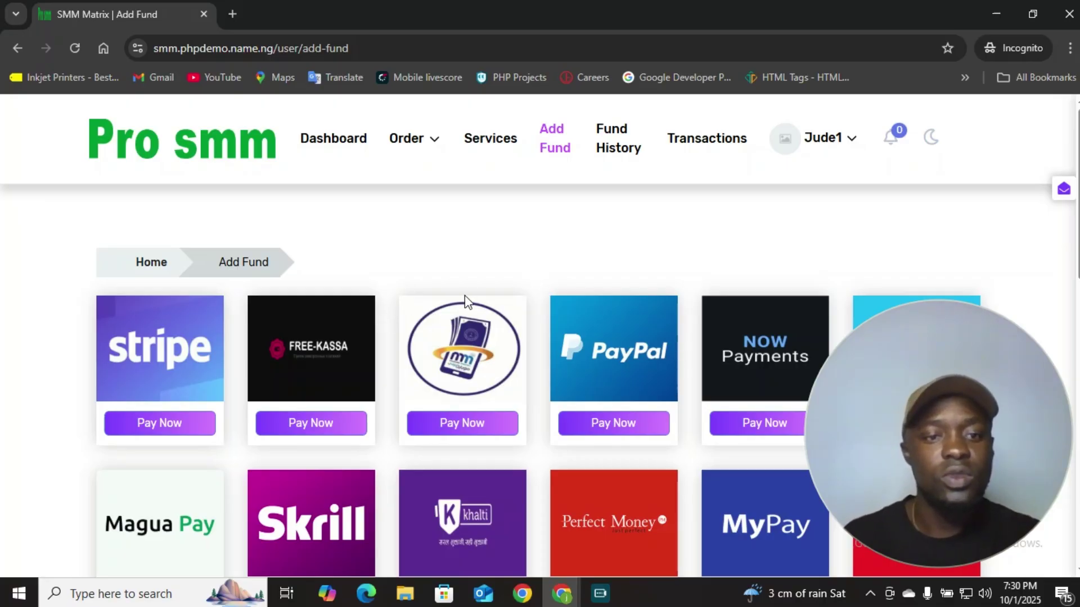
{"action": "scroll", "coordinate": [390, 292], "scroll_direction": "down", "scroll_amount": 2}
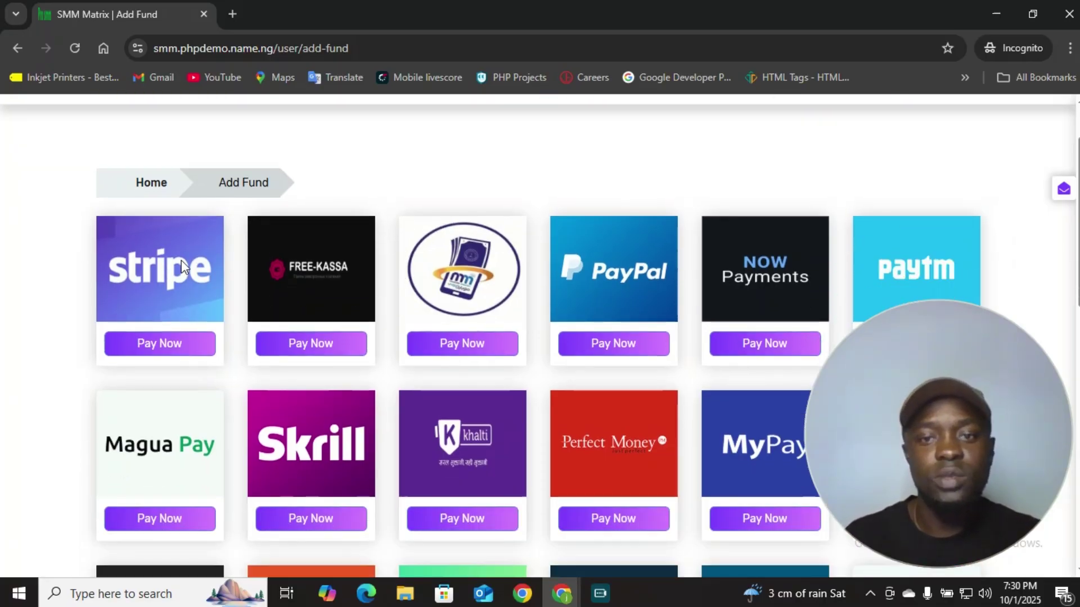
{"action": "scroll", "coordinate": [149, 352], "scroll_direction": "down", "scroll_amount": 10}
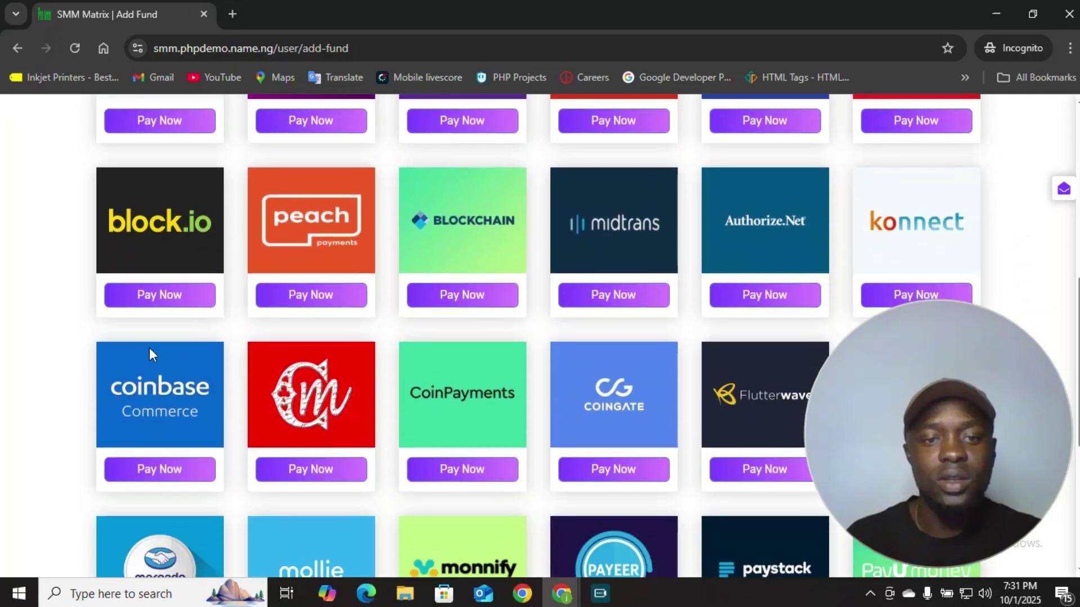
{"action": "scroll", "coordinate": [333, 340], "scroll_direction": "down", "scroll_amount": 4}
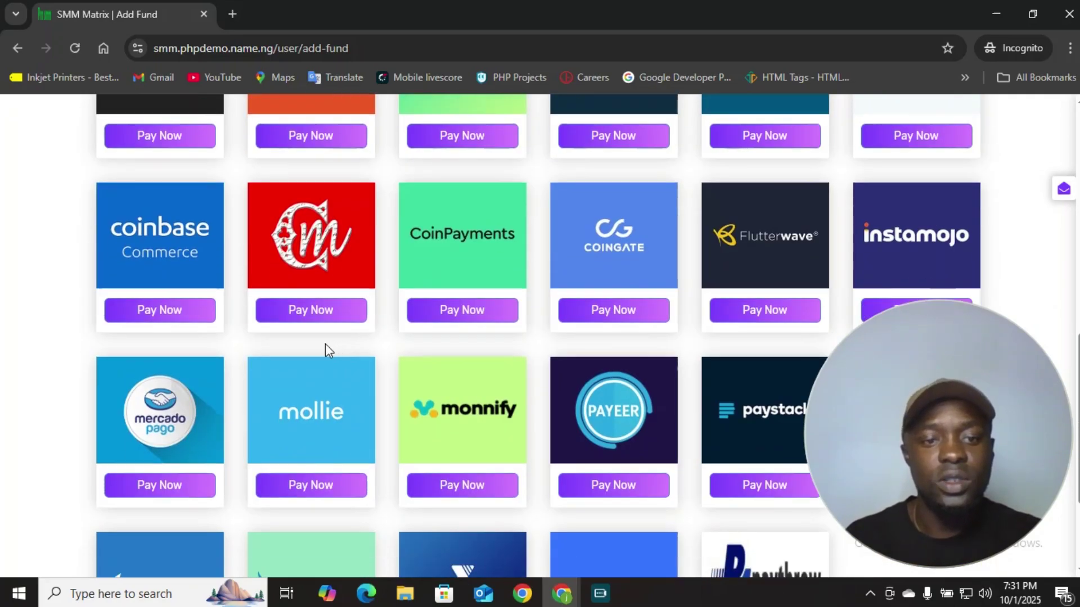
{"action": "scroll", "coordinate": [326, 344], "scroll_direction": "down", "scroll_amount": 4}
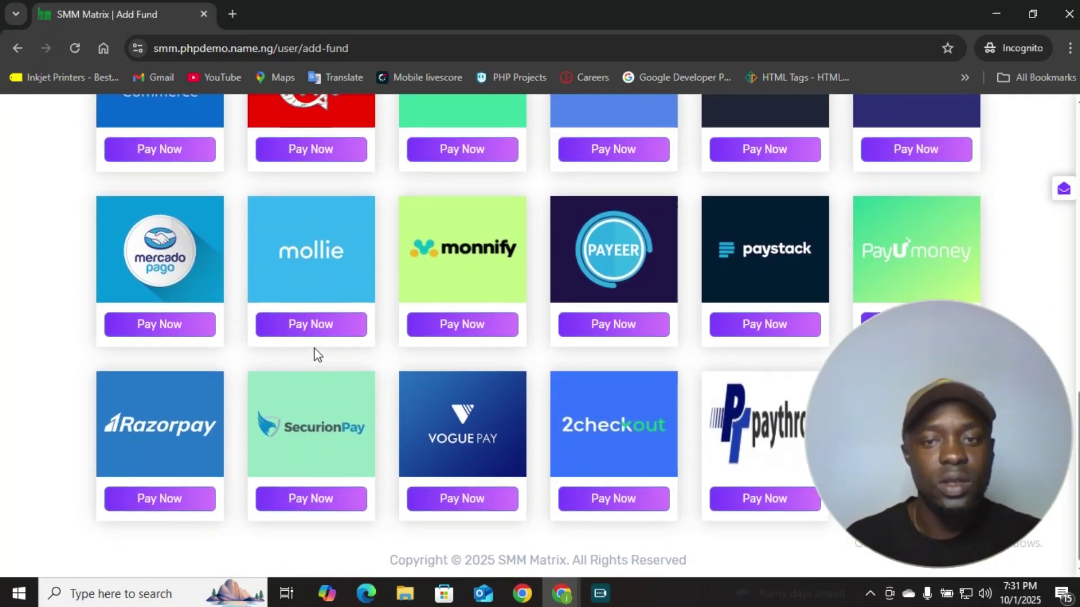
{"action": "scroll", "coordinate": [314, 349], "scroll_direction": "up", "scroll_amount": 18}
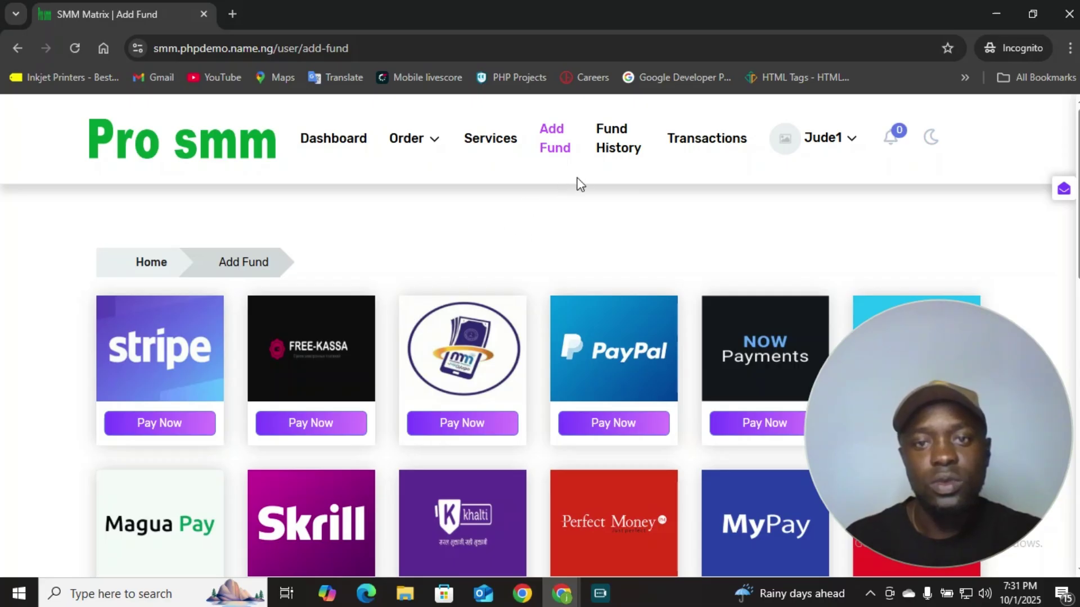
Step: View the Fund History page, and open the Transactions page to examine the transaction records
{"action": "left_click", "coordinate": [616, 153]}
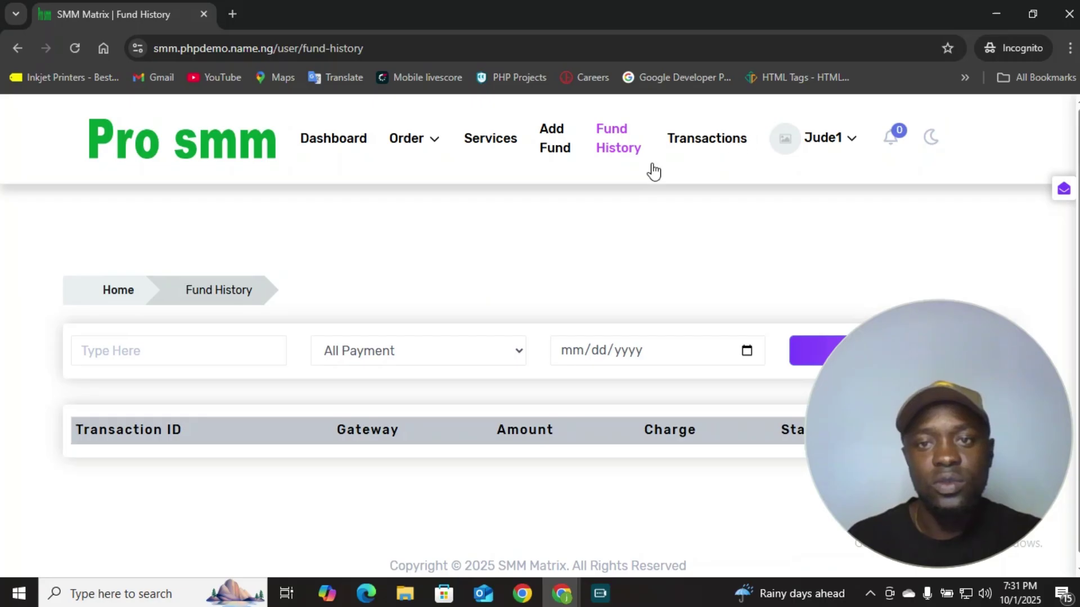
{"action": "left_click", "coordinate": [711, 143]}
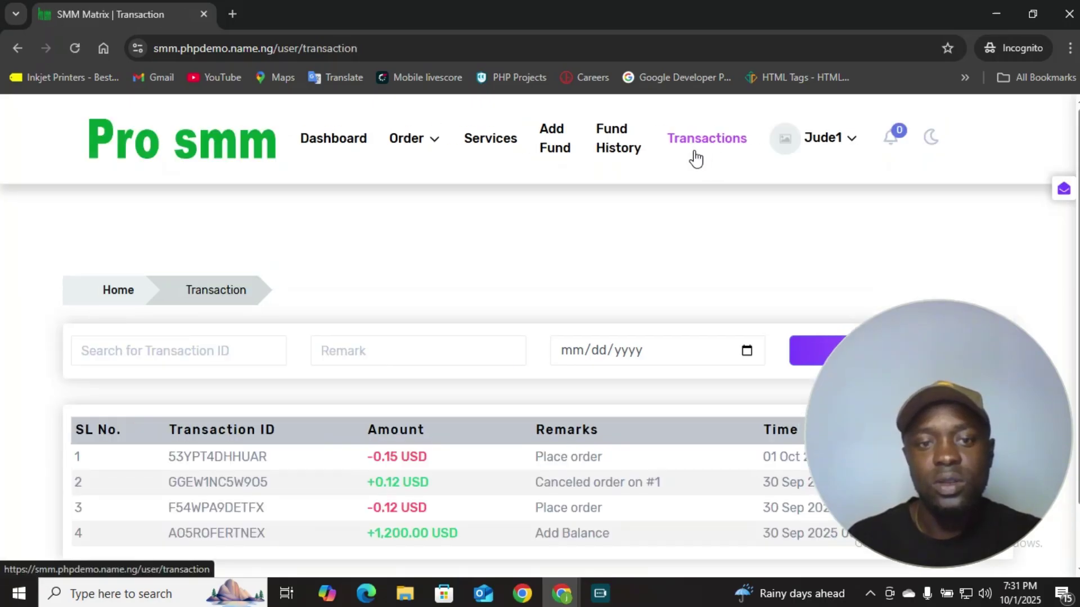
{"action": "scroll", "coordinate": [382, 441], "scroll_direction": "down", "scroll_amount": 1}
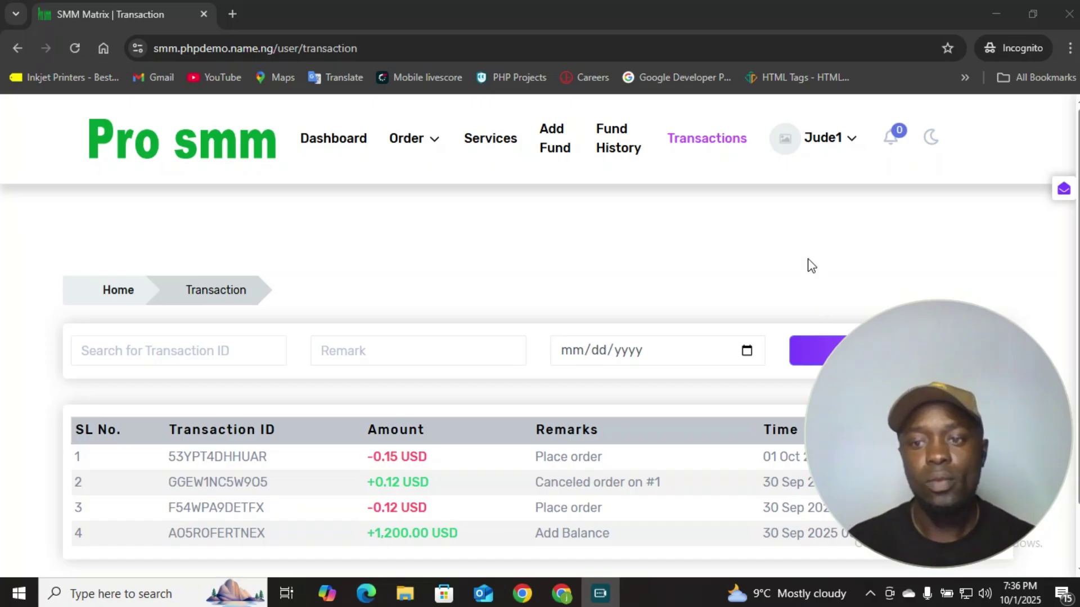
{"action": "left_click", "coordinate": [1073, 492]}
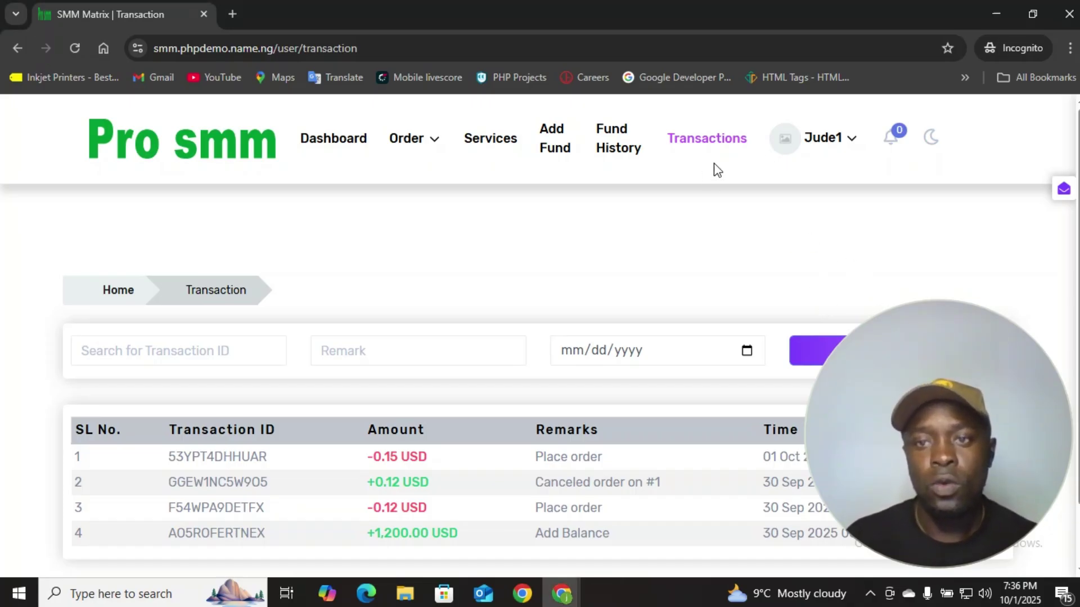
Step: Review the options available for the user account, from My Profile to 2FA Security
{"action": "left_click", "coordinate": [842, 141]}
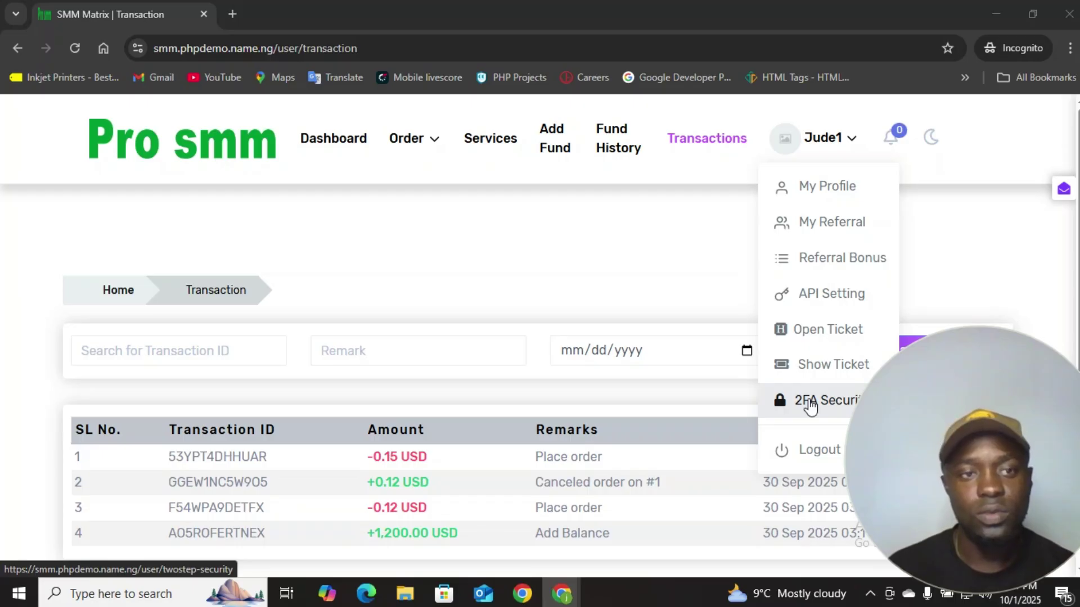
{"action": "left_click", "coordinate": [934, 216]}
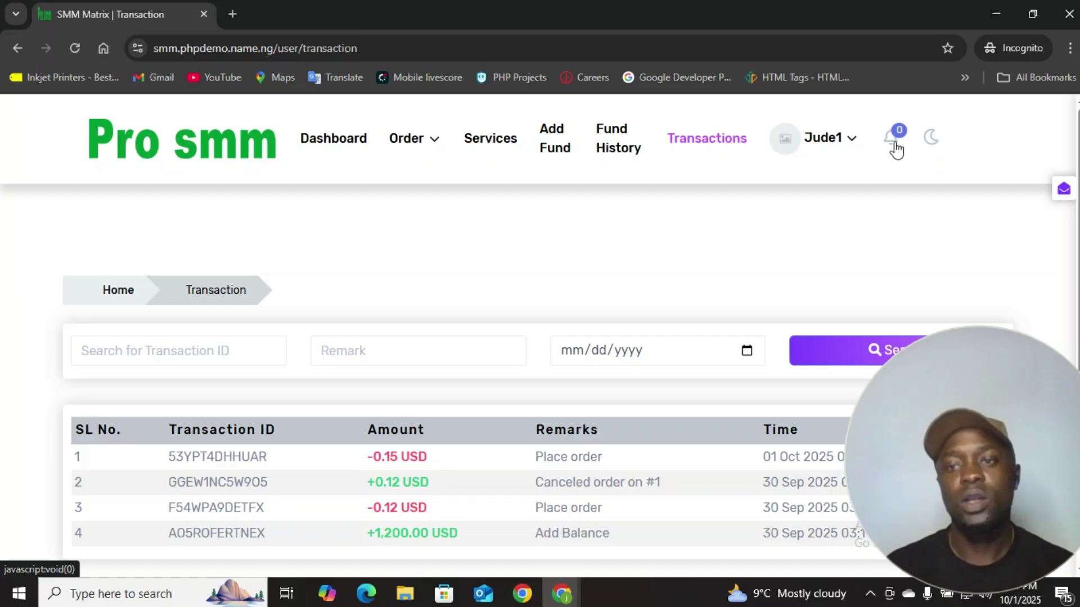
Step: Switch the site to dark mode, check the Transactions page in it and return to the Dashboard
{"action": "left_click", "coordinate": [931, 140]}
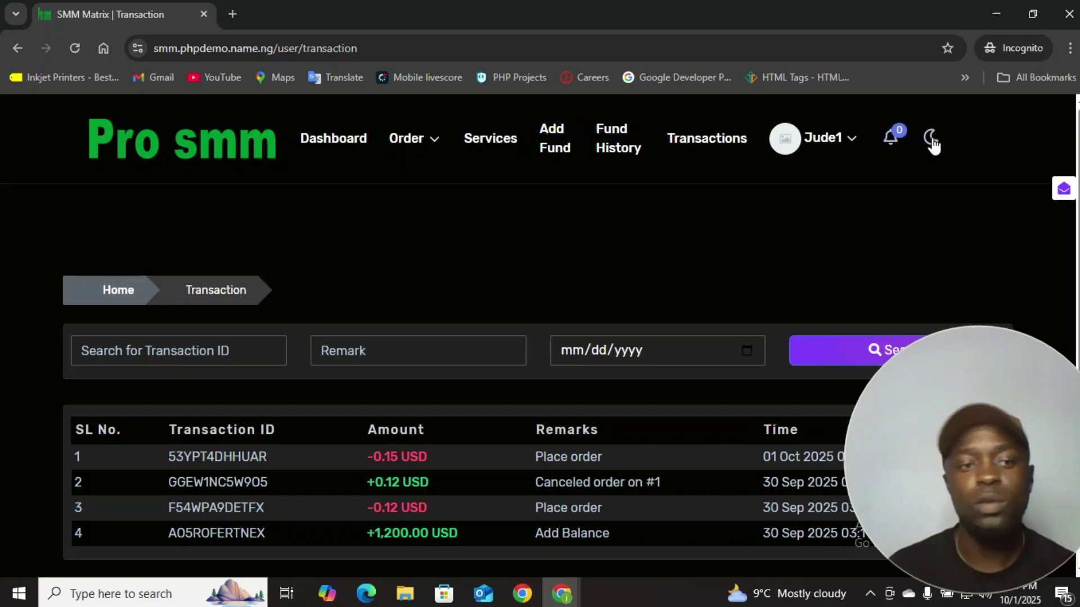
{"action": "scroll", "coordinate": [789, 233], "scroll_direction": "down", "scroll_amount": 1}
{"action": "scroll", "coordinate": [785, 231], "scroll_direction": "up", "scroll_amount": 1}
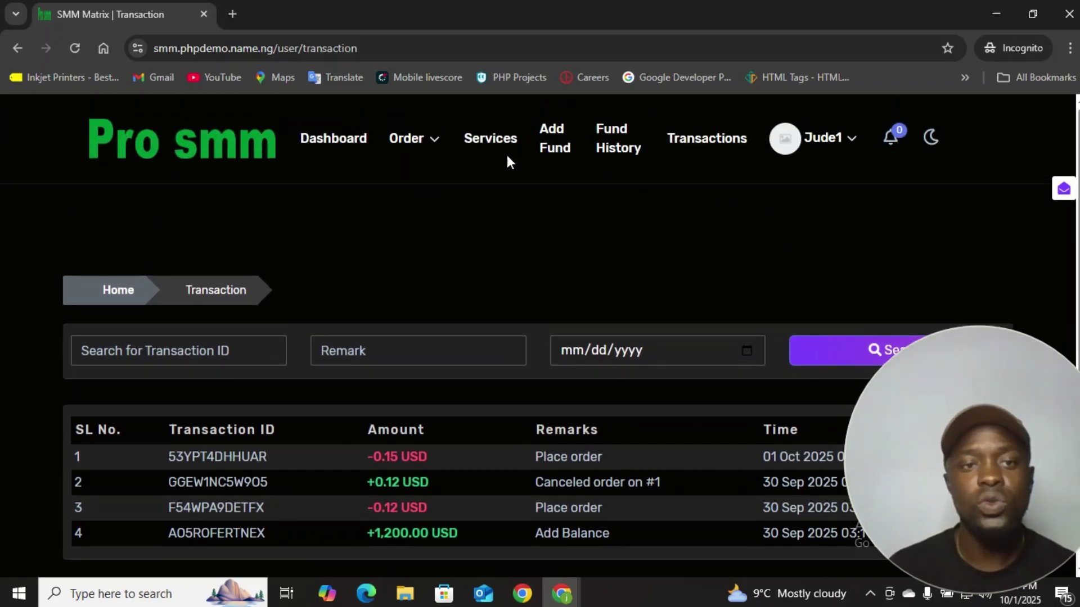
{"action": "left_click", "coordinate": [333, 140]}
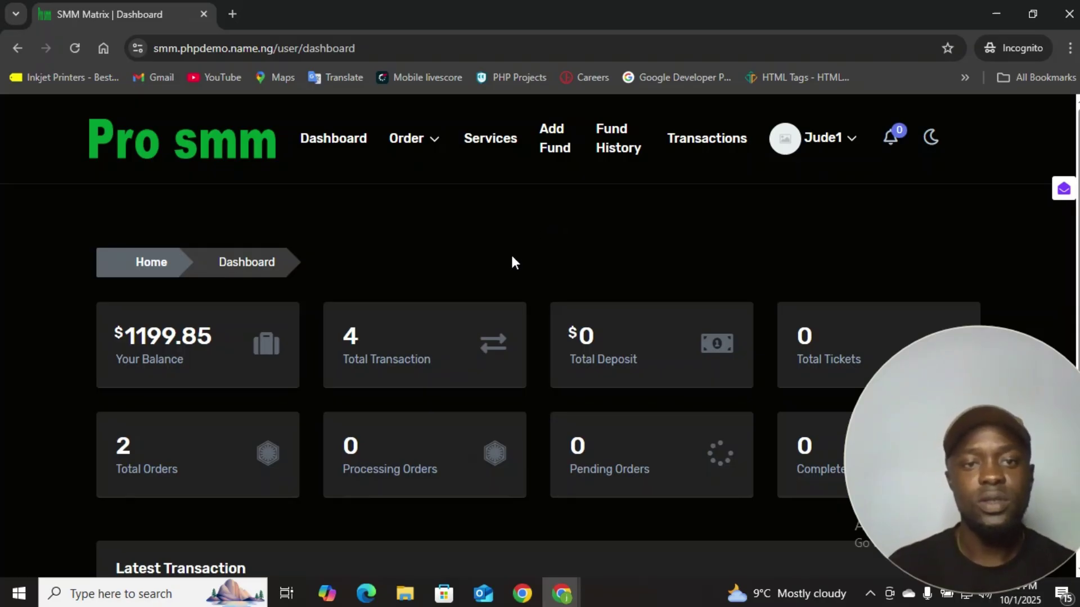
Step: Open the New Order form and set the order's category to TikTok Followers TikTok Followers
{"action": "left_click", "coordinate": [433, 143]}
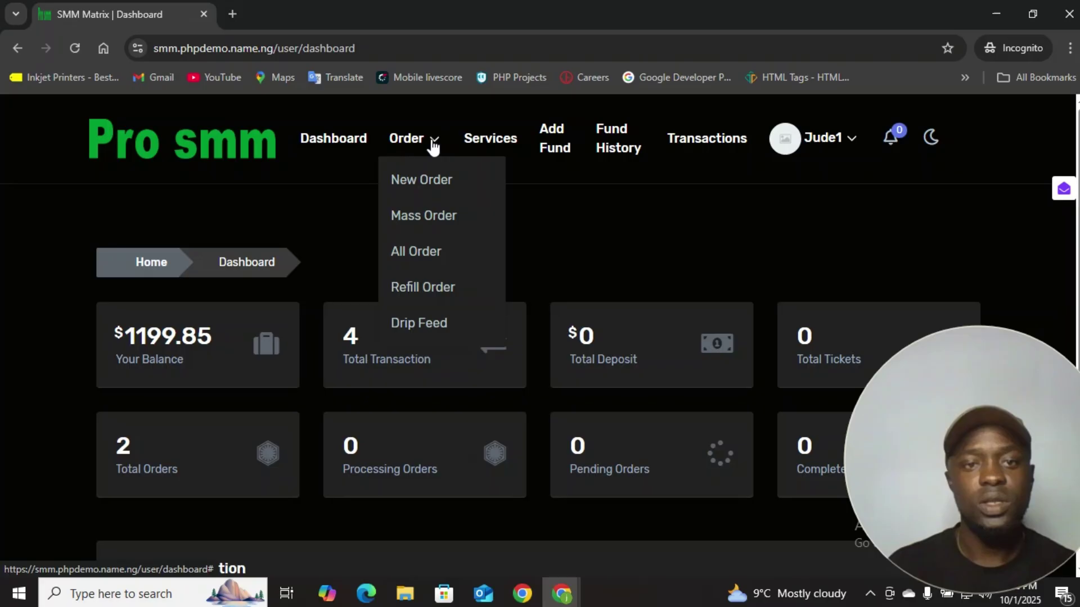
{"action": "left_click", "coordinate": [420, 180]}
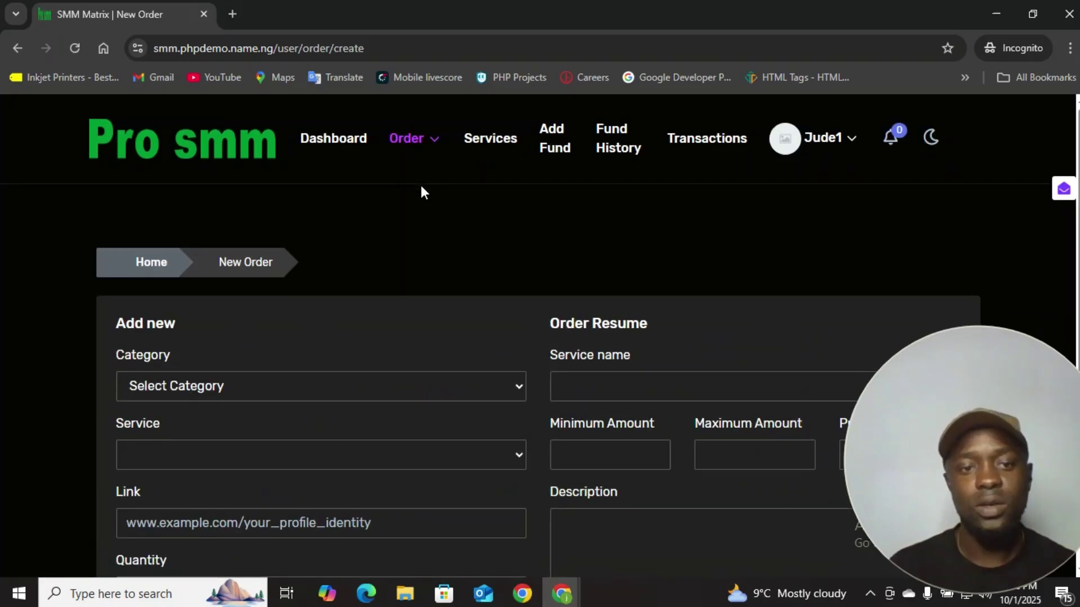
{"action": "scroll", "coordinate": [532, 242], "scroll_direction": "down", "scroll_amount": 4}
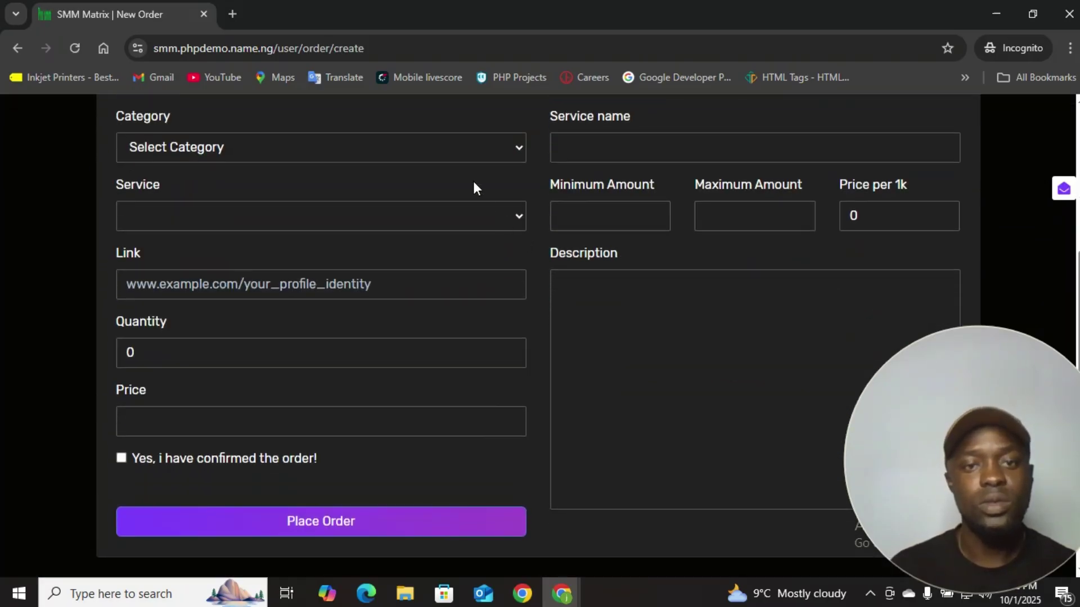
{"action": "left_click", "coordinate": [460, 157]}
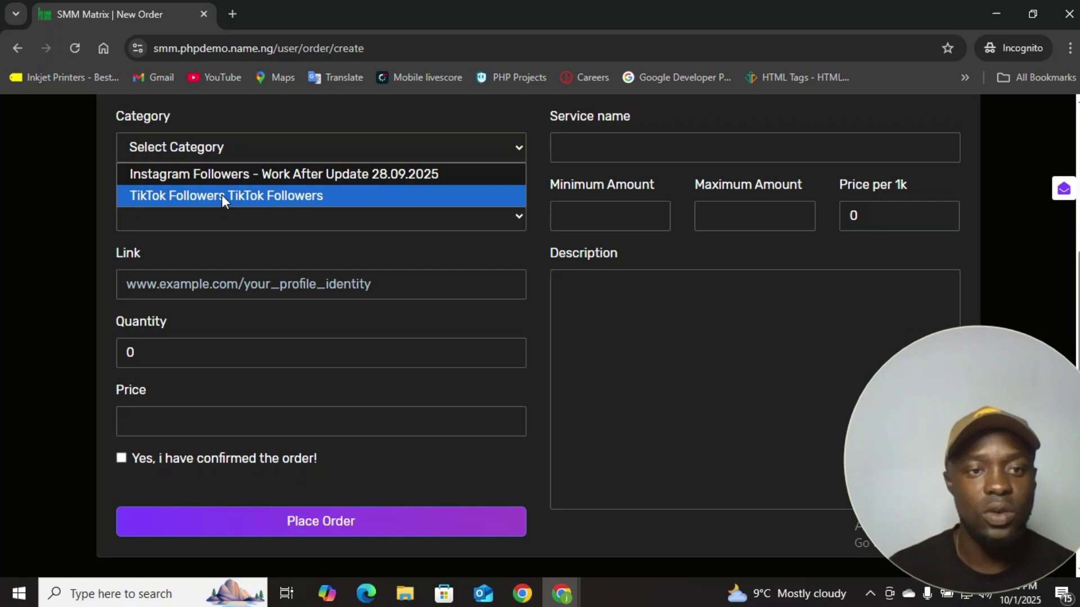
{"action": "left_click", "coordinate": [275, 197]}
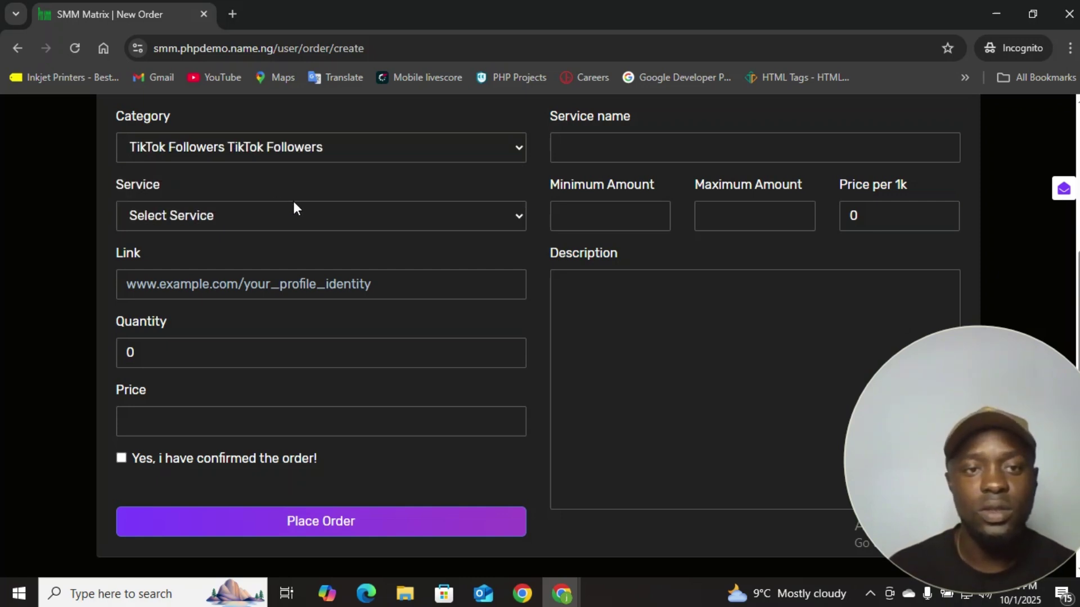
Step: Select the service "TikTok Followers Real - [Max 5M][Speed 50k Day][Refill 15 Days][Low Drop]" for the new order
{"action": "scroll", "coordinate": [303, 199], "scroll_direction": "up", "scroll_amount": 1}
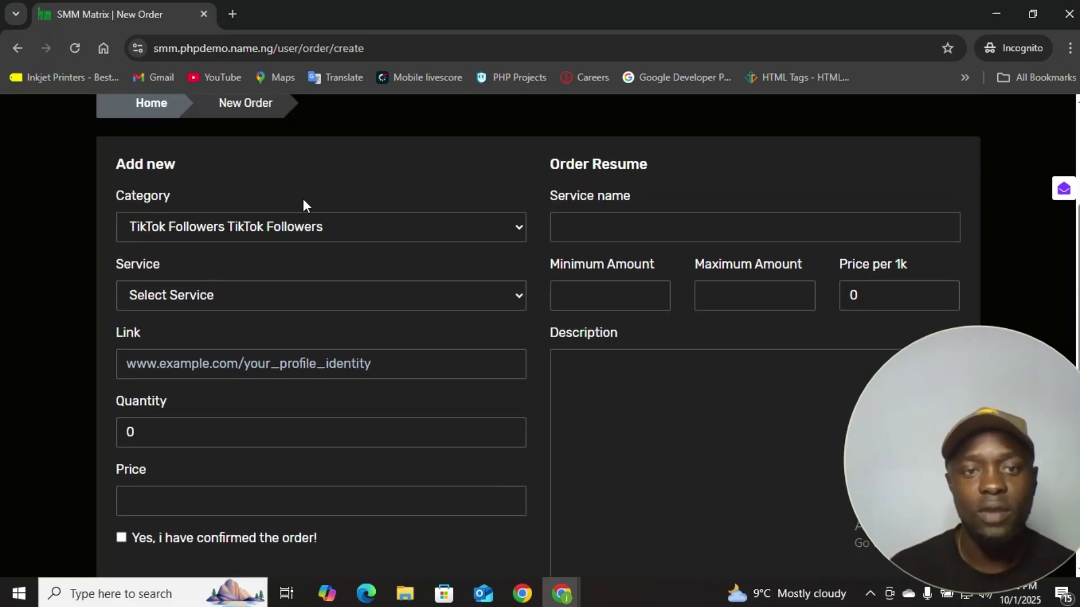
{"action": "left_click", "coordinate": [317, 296]}
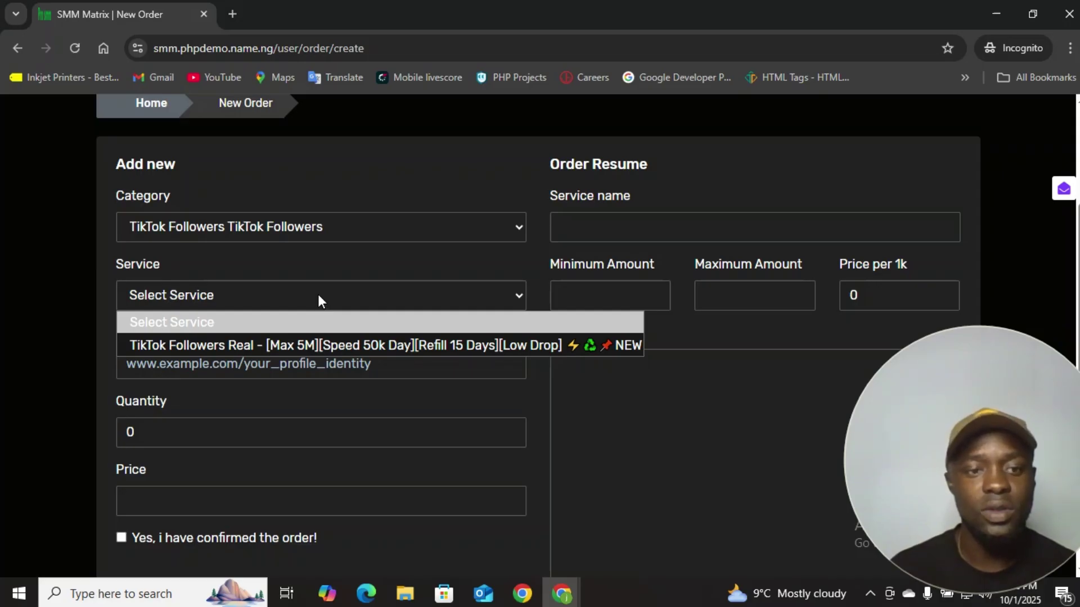
{"action": "left_click", "coordinate": [312, 345]}
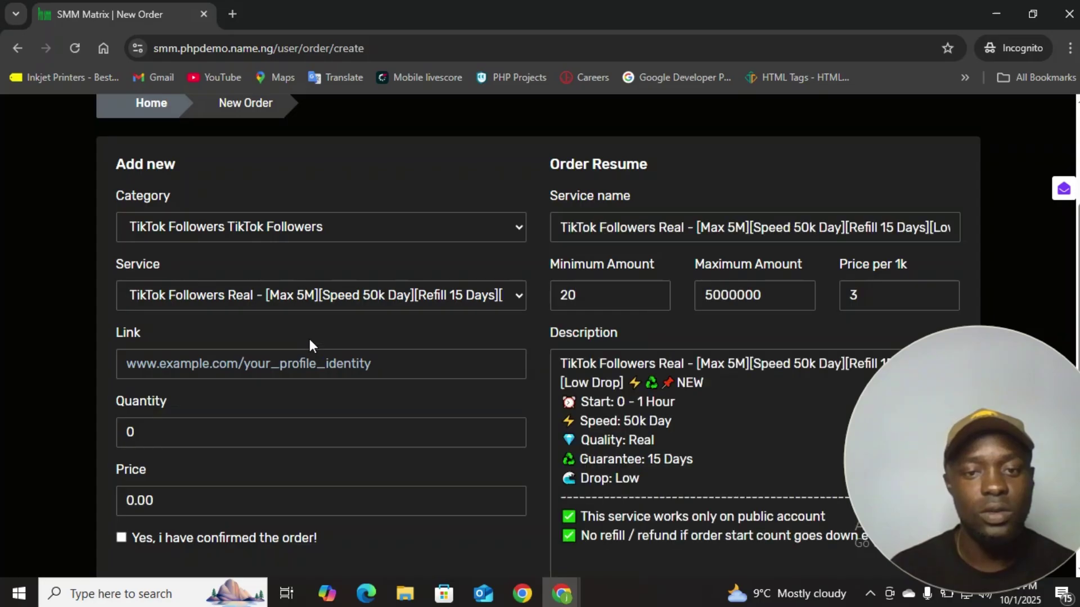
{"action": "scroll", "coordinate": [311, 315], "scroll_direction": "down", "scroll_amount": 1}
{"action": "scroll", "coordinate": [311, 309], "scroll_direction": "down", "scroll_amount": 1}
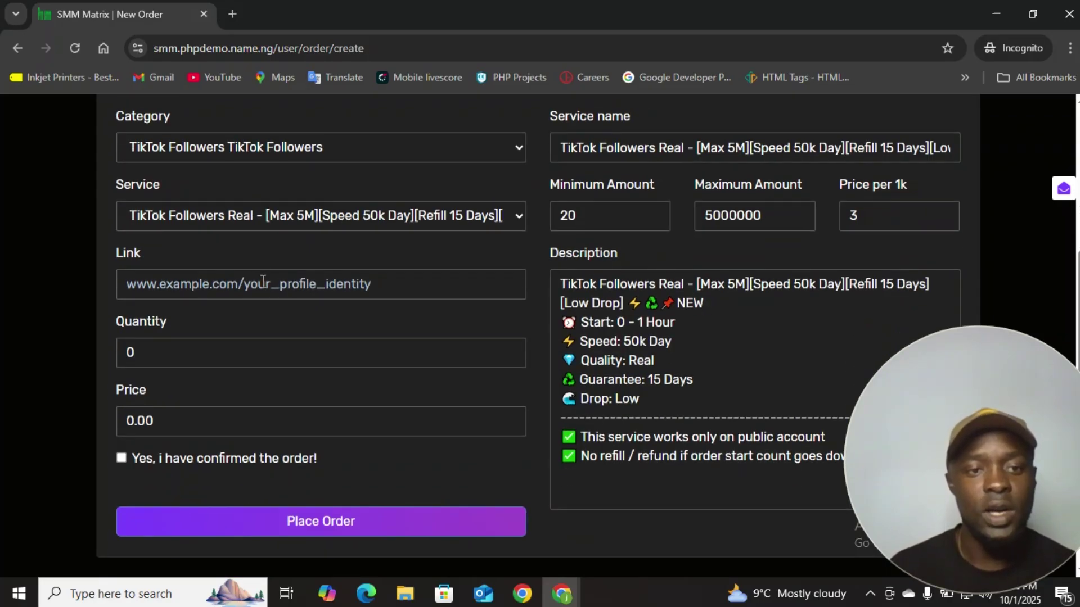
Step: Set the new TikTok followers order's quantity to 500
{"action": "left_click", "coordinate": [264, 282]}
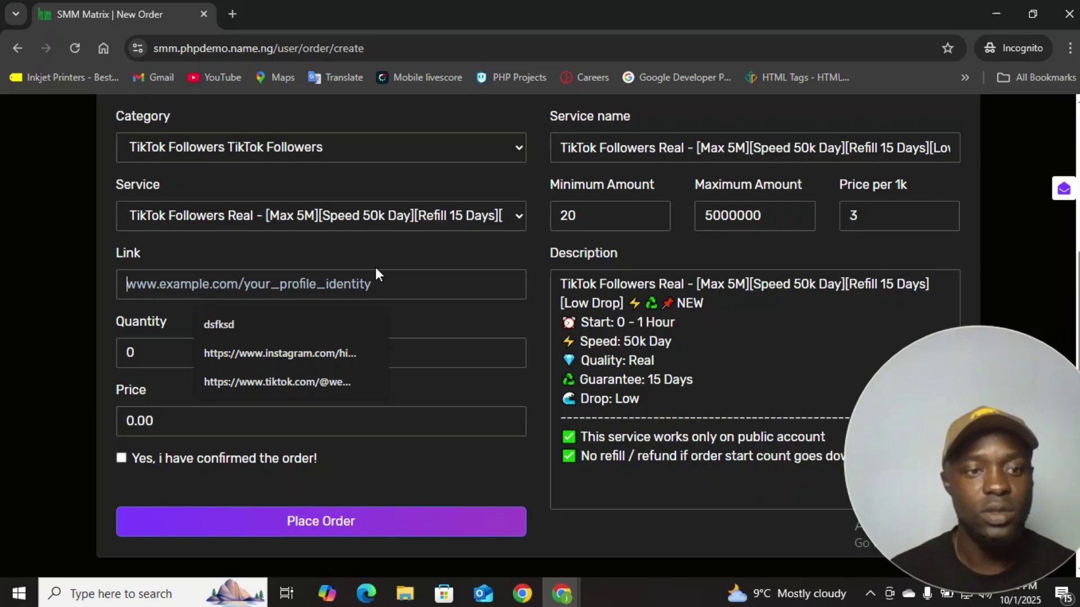
{"action": "left_click", "coordinate": [149, 360]}
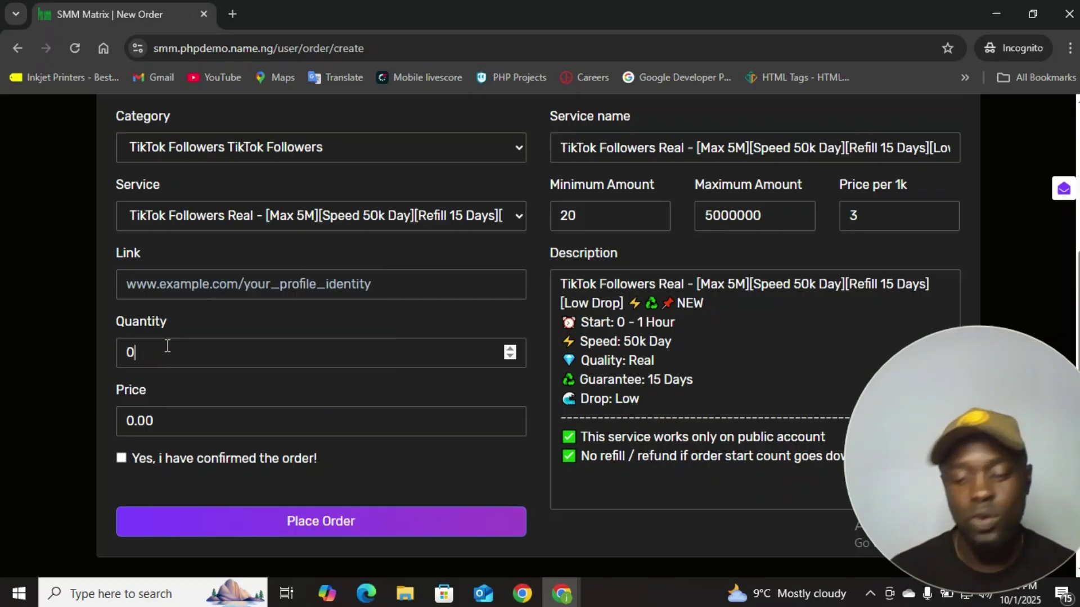
{"action": "key", "text": "BackSpace"}
{"action": "type", "text": "500"}
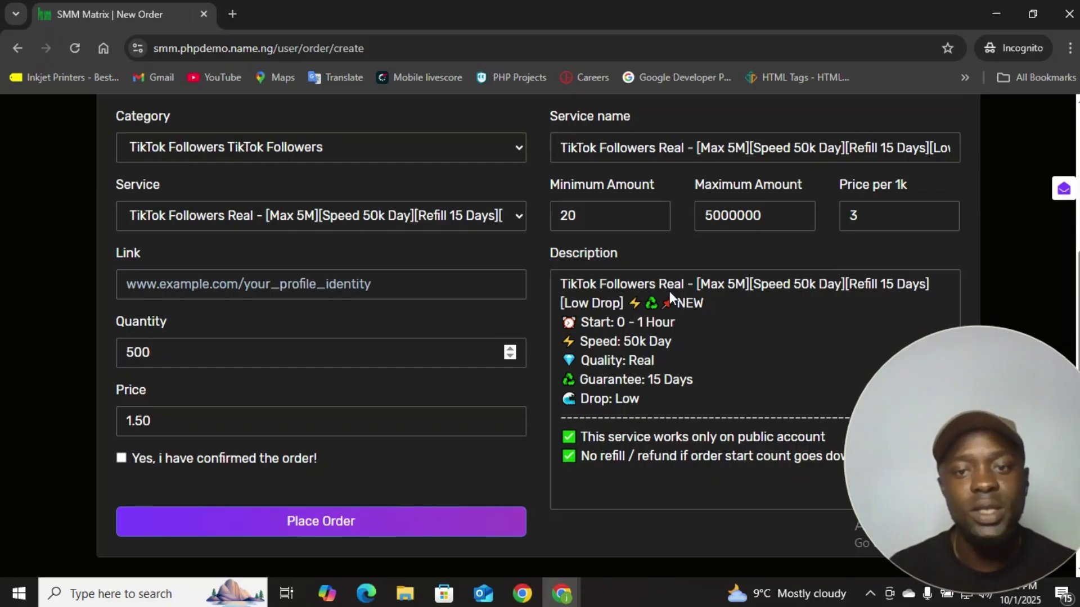
Step: Switch to the TikTok profile in the other browser window, play the laptop video with 7 views and mute it
{"action": "scroll", "coordinate": [666, 294], "scroll_direction": "up", "scroll_amount": 4}
{"action": "scroll", "coordinate": [662, 296], "scroll_direction": "up", "scroll_amount": 1}
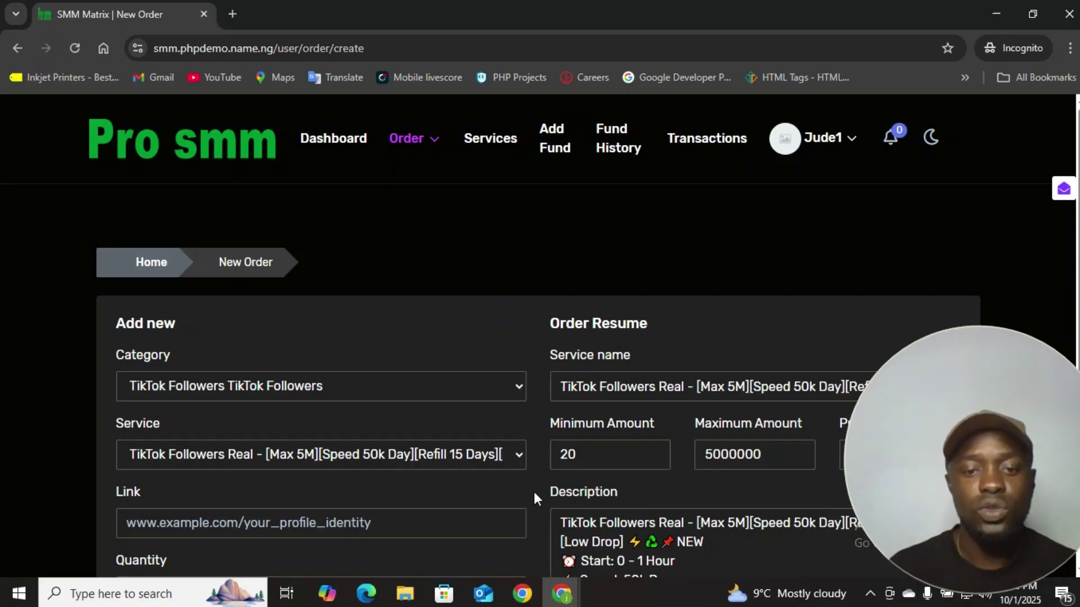
{"action": "mouse_move", "coordinate": [562, 593]}
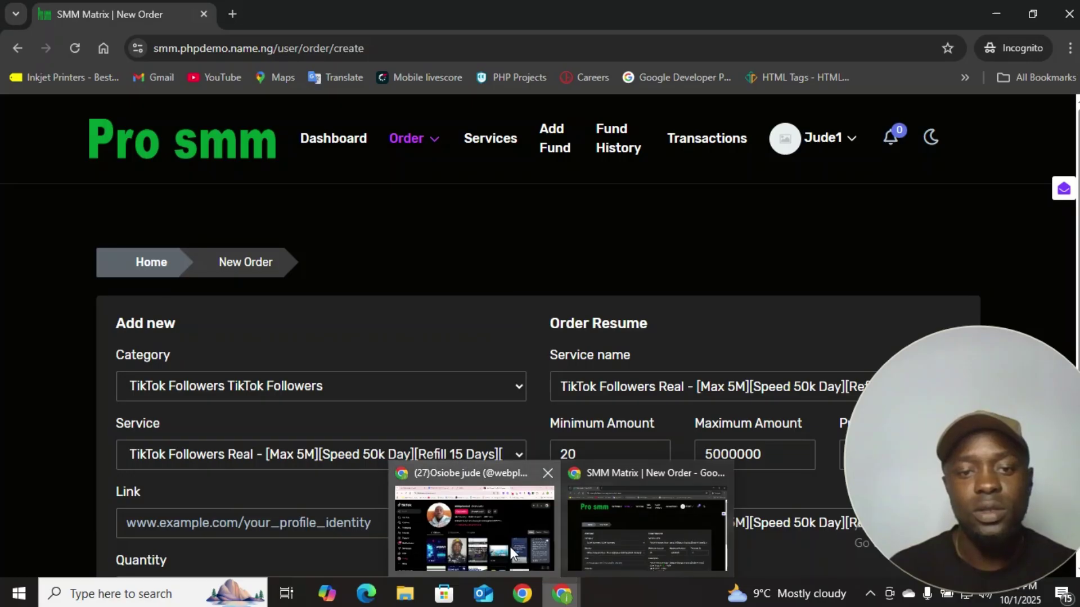
{"action": "left_click", "coordinate": [511, 547]}
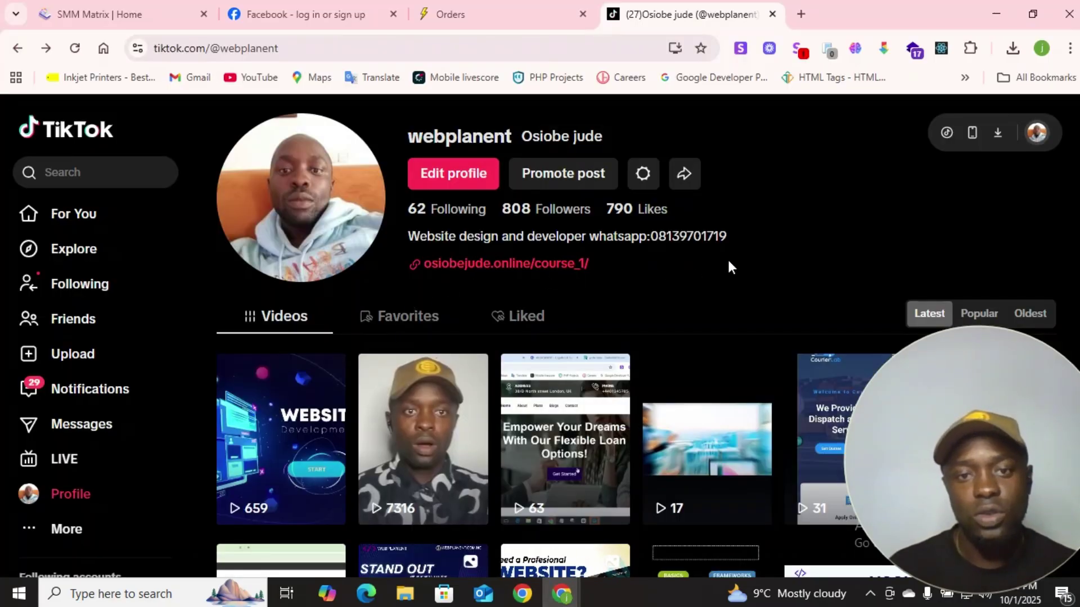
{"action": "scroll", "coordinate": [726, 261], "scroll_direction": "down", "scroll_amount": 2}
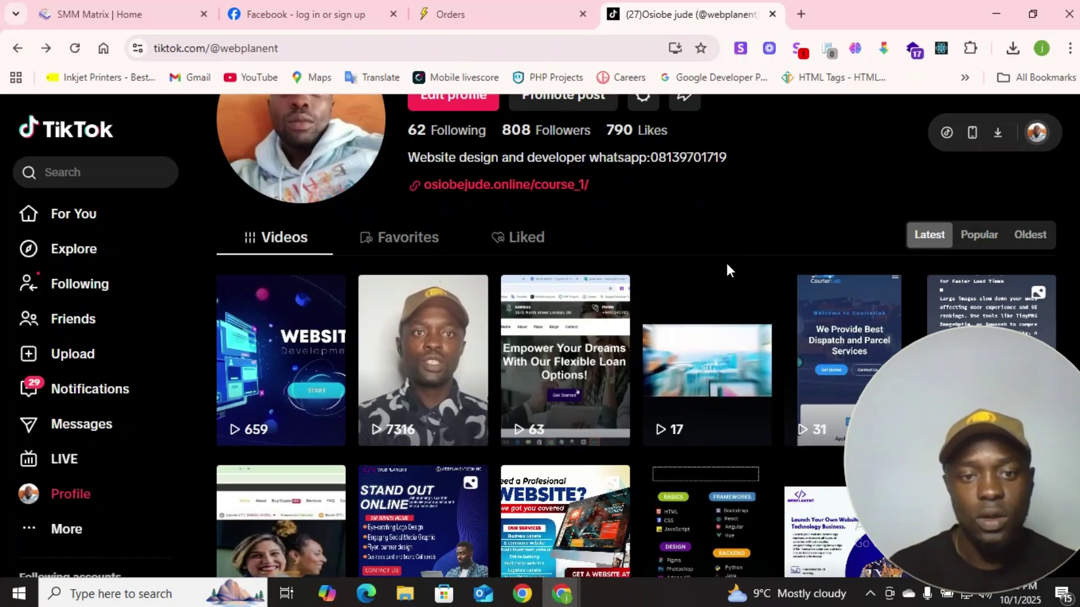
{"action": "scroll", "coordinate": [726, 261], "scroll_direction": "up", "scroll_amount": 2}
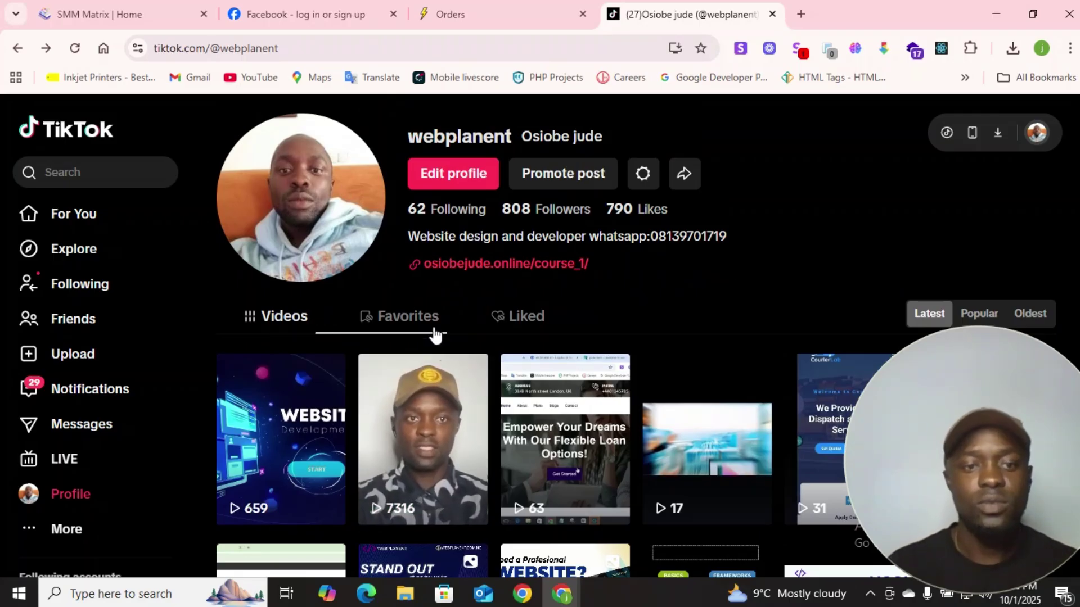
{"action": "scroll", "coordinate": [583, 321], "scroll_direction": "down", "scroll_amount": 4}
{"action": "scroll", "coordinate": [572, 324], "scroll_direction": "down", "scroll_amount": 3}
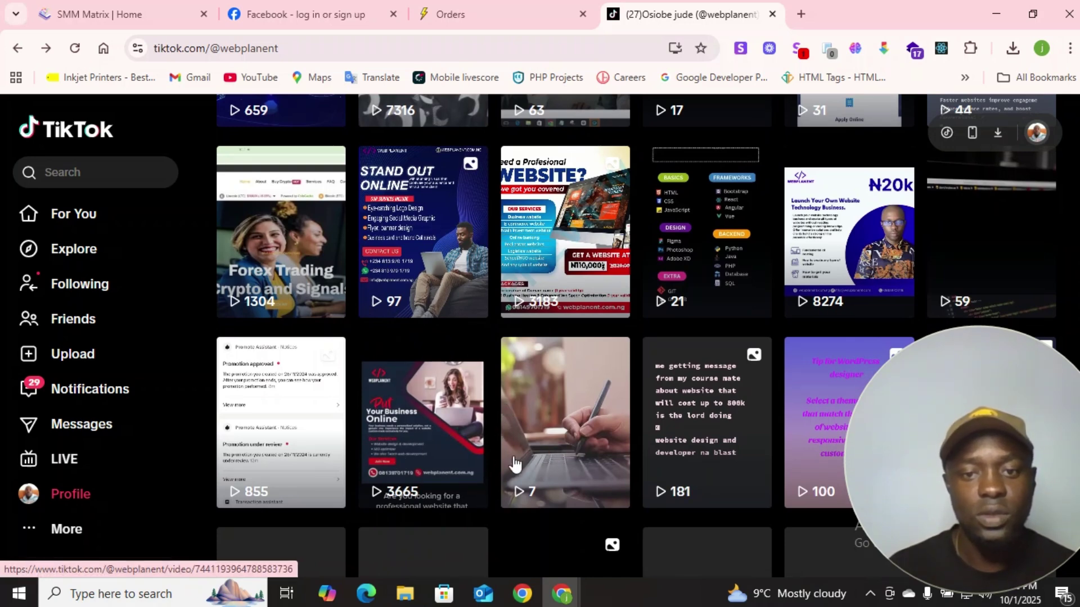
{"action": "left_click", "coordinate": [550, 419]}
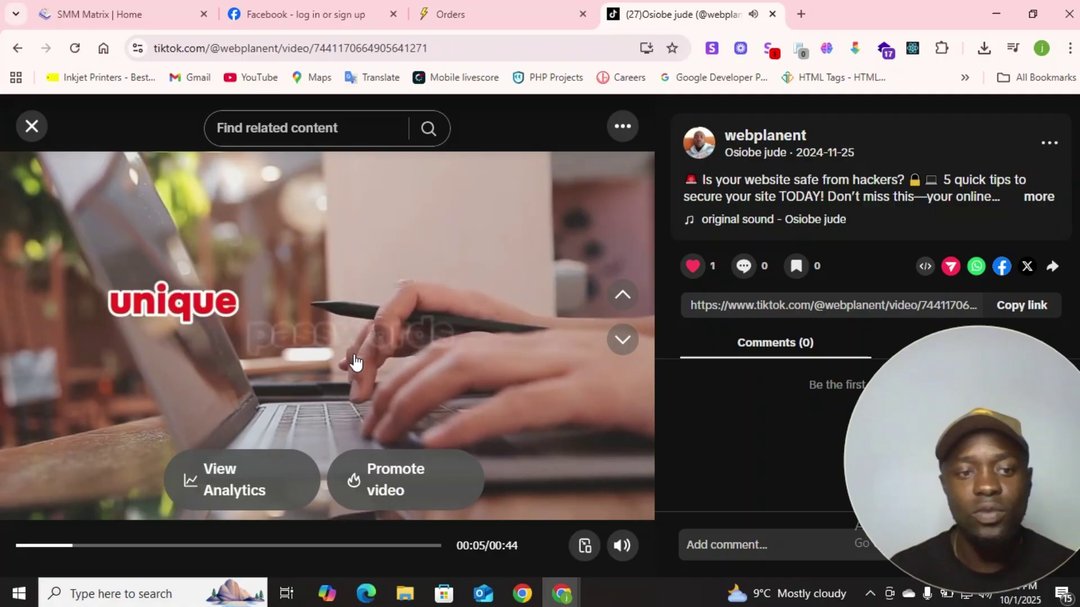
{"action": "left_click", "coordinate": [620, 547]}
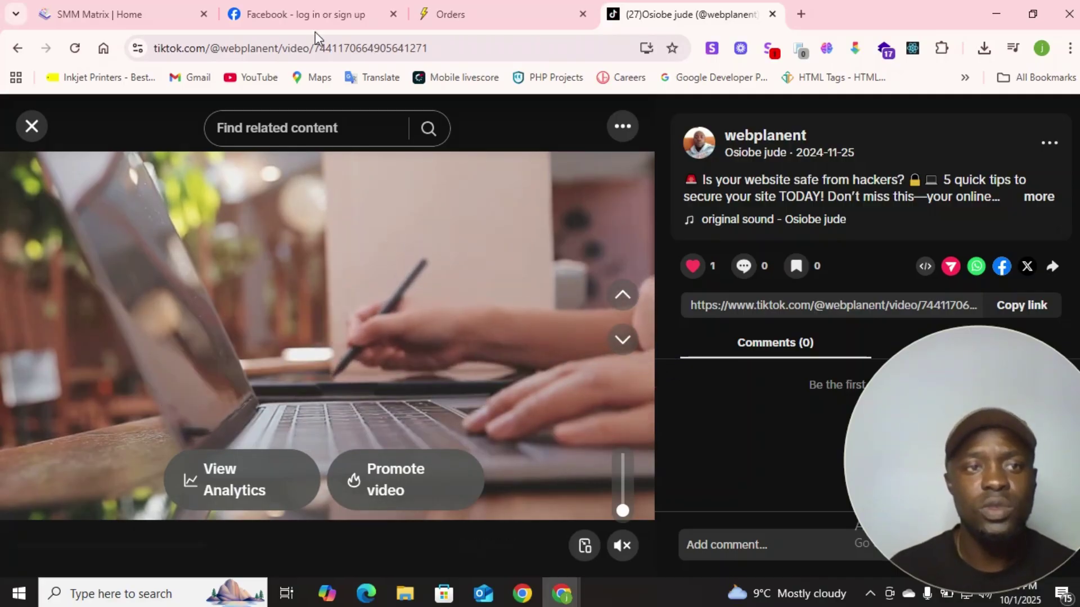
Step: Open the SMM Matrix admin dashboard at smm.phpdemo.name.ng/admin and dismiss the UpdateProviderStatus job setup instructions
{"action": "left_click", "coordinate": [138, 13]}
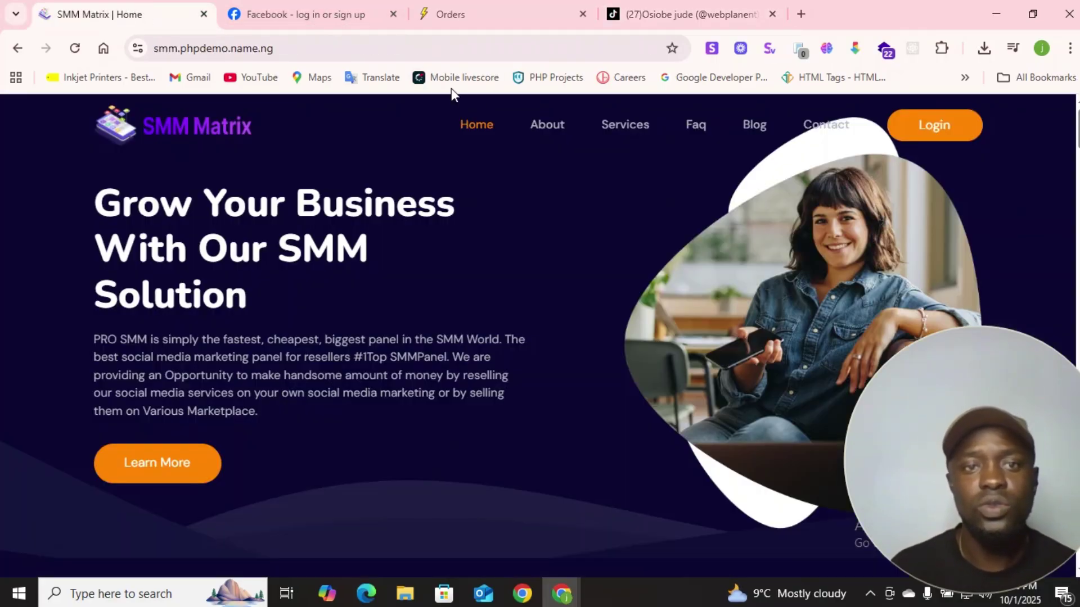
{"action": "left_click", "coordinate": [278, 49]}
{"action": "key", "text": "Right"}
{"action": "type", "text": "/"}
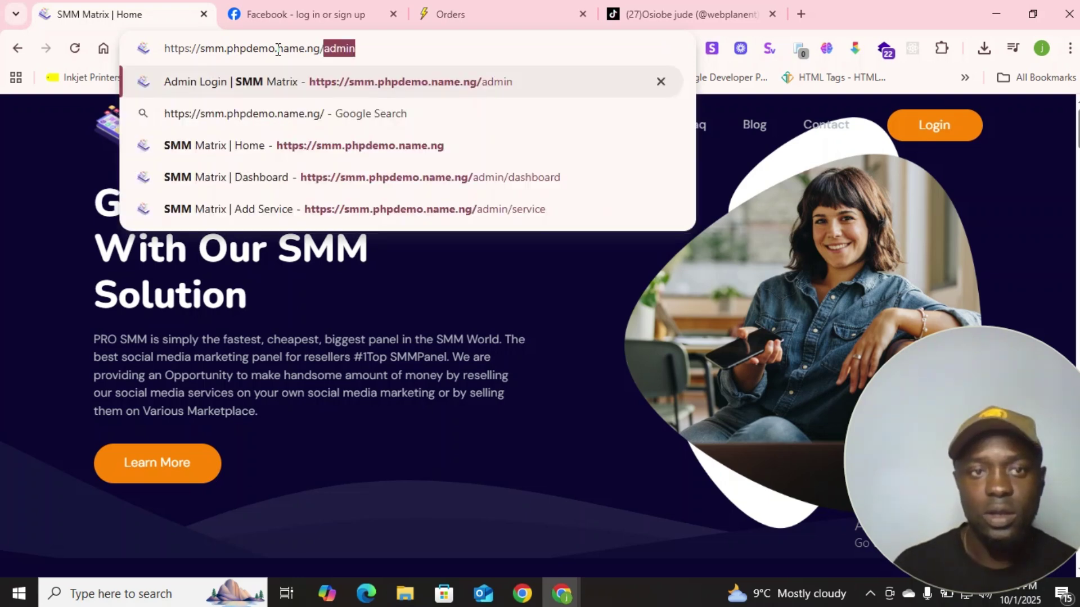
{"action": "key", "text": "Return"}
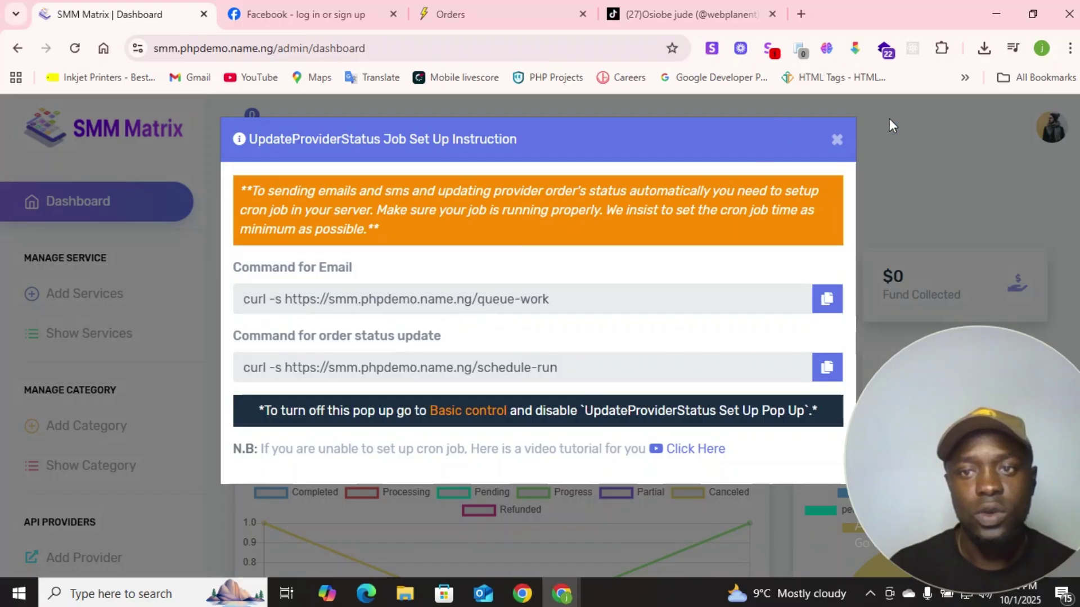
{"action": "left_click", "coordinate": [836, 139]}
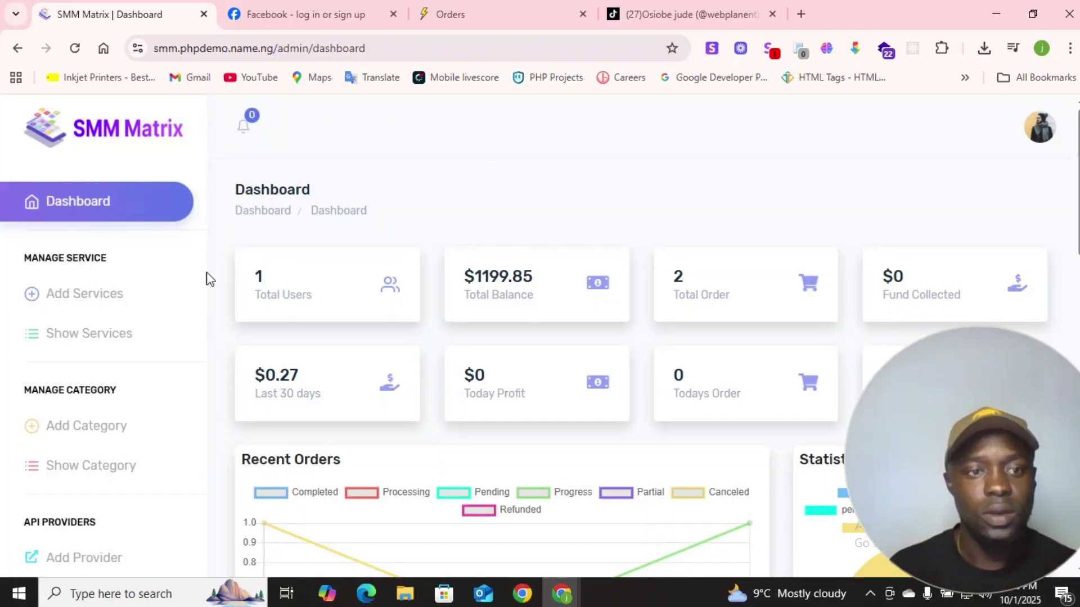
{"action": "scroll", "coordinate": [107, 308], "scroll_direction": "down", "scroll_amount": 1}
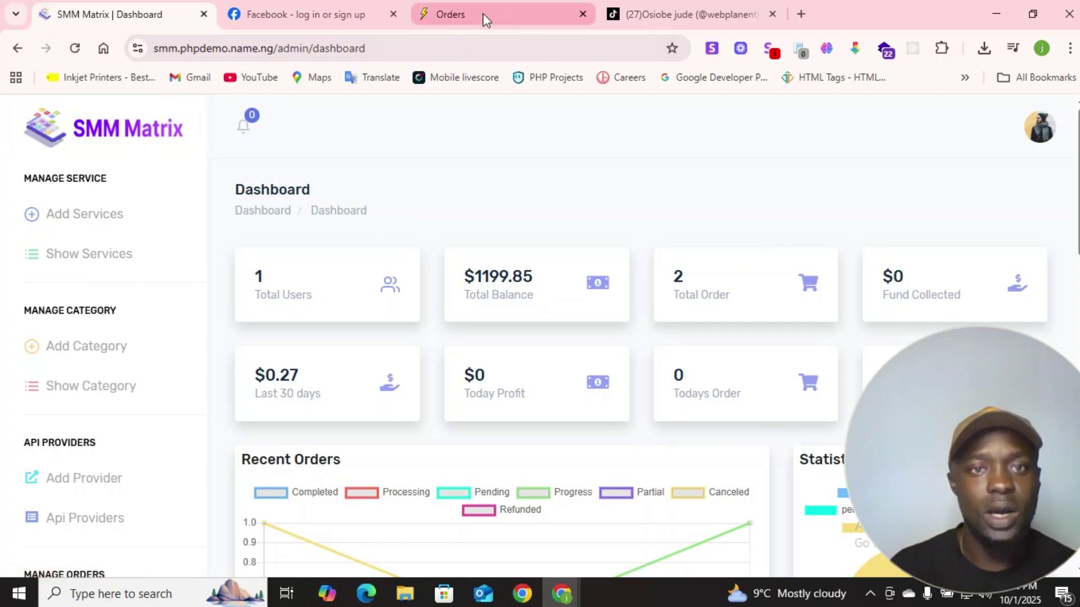
Step: Switch to the N1 Panel provider site and open its list of services
{"action": "left_click", "coordinate": [486, 19]}
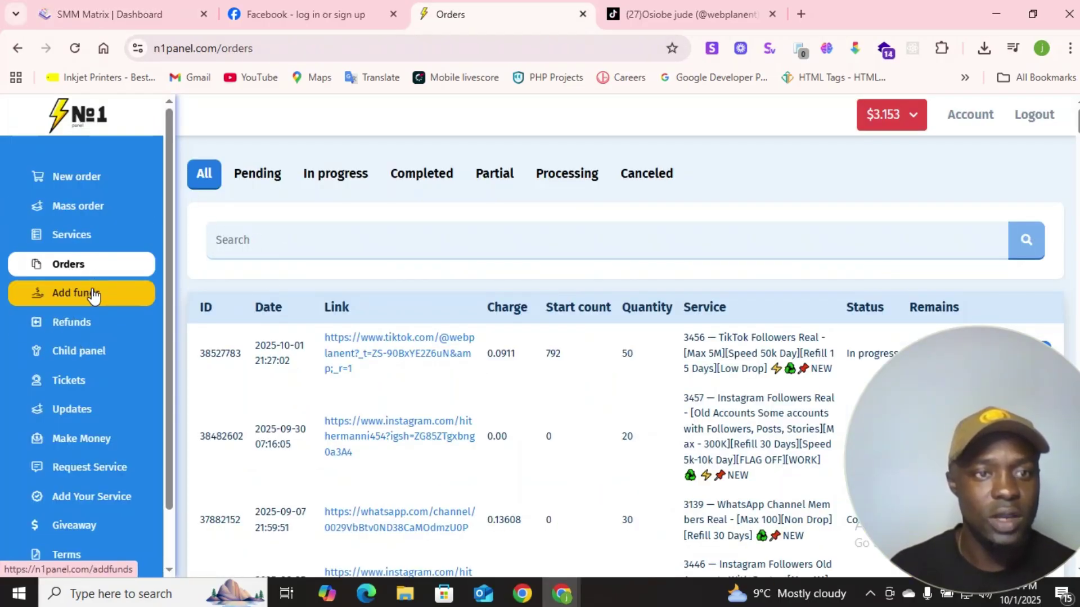
{"action": "scroll", "coordinate": [93, 293], "scroll_direction": "down", "scroll_amount": 1}
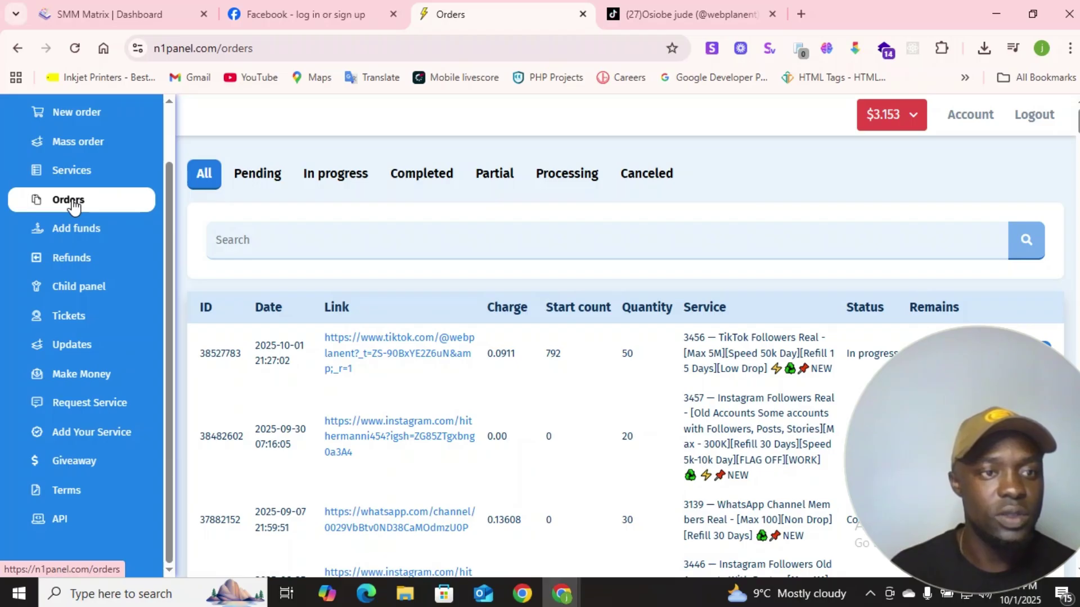
{"action": "left_click", "coordinate": [78, 183]}
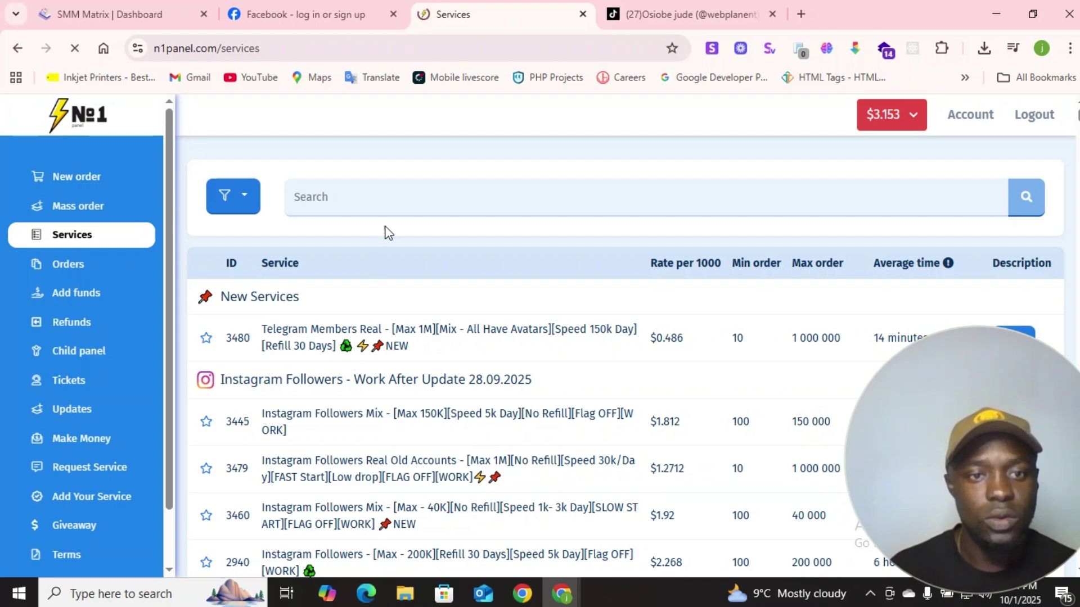
Step: Search the provider's services for "TIKTOK LIKE"
{"action": "left_click", "coordinate": [403, 186]}
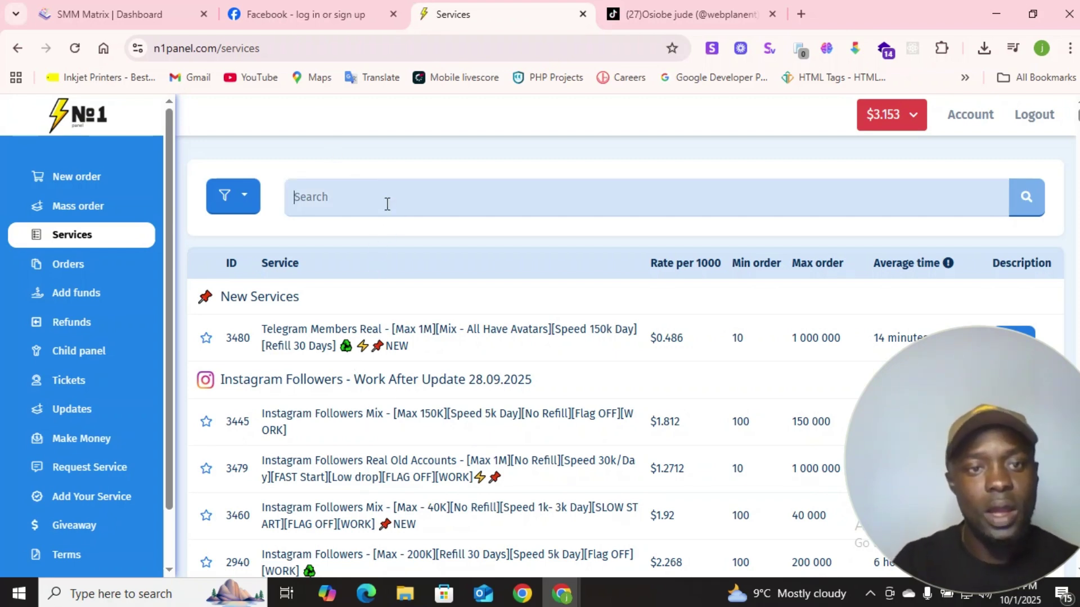
{"action": "type", "text": "4"}
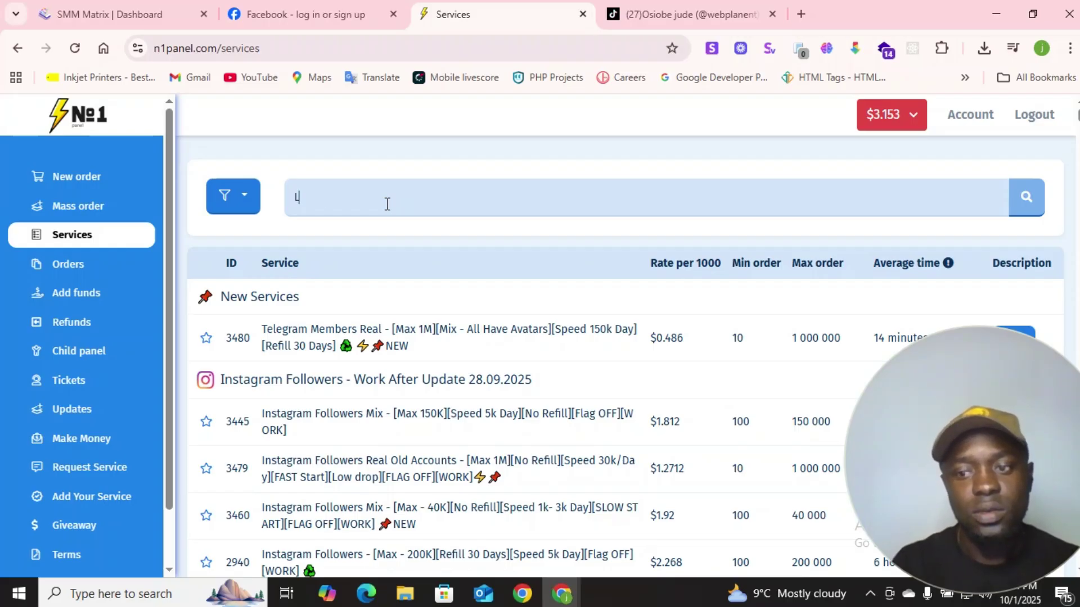
{"action": "type", "text": "IKE"}
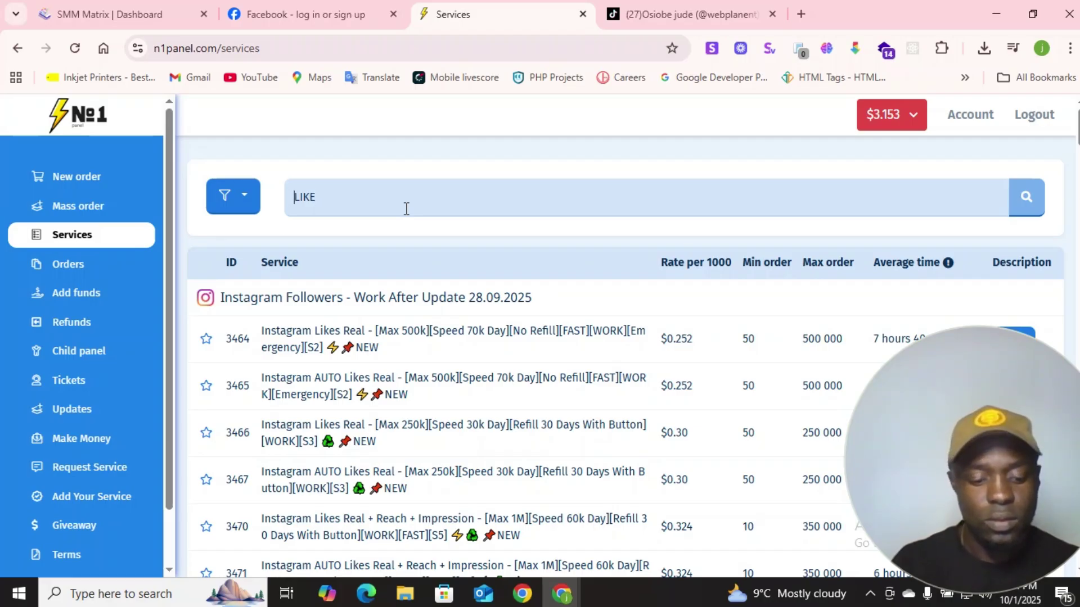
{"action": "type", "text": "T"}
{"action": "type", "text": "IK"}
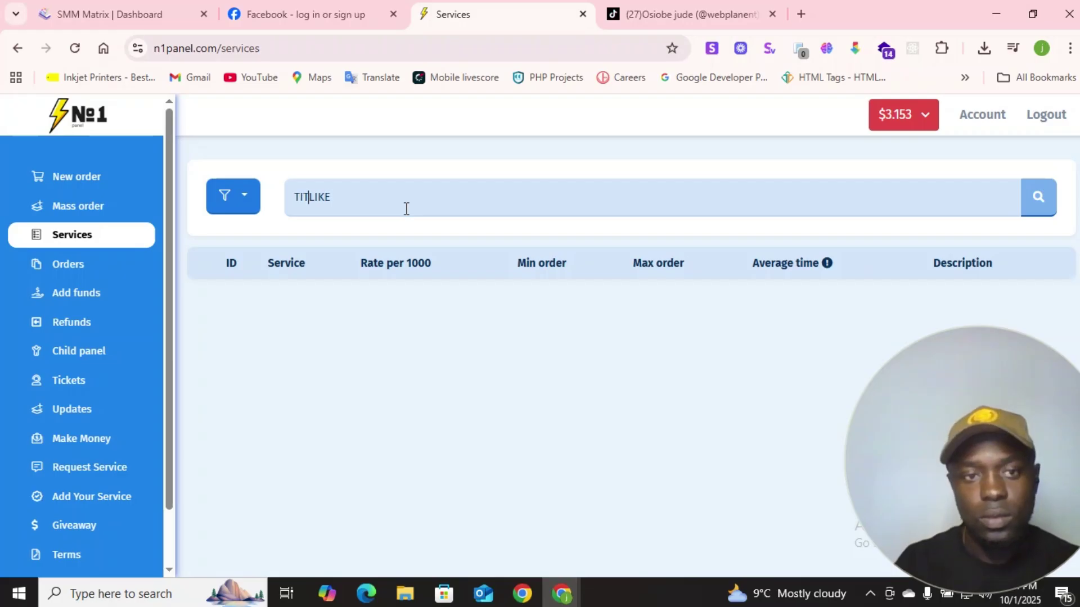
{"action": "type", "text": "T"}
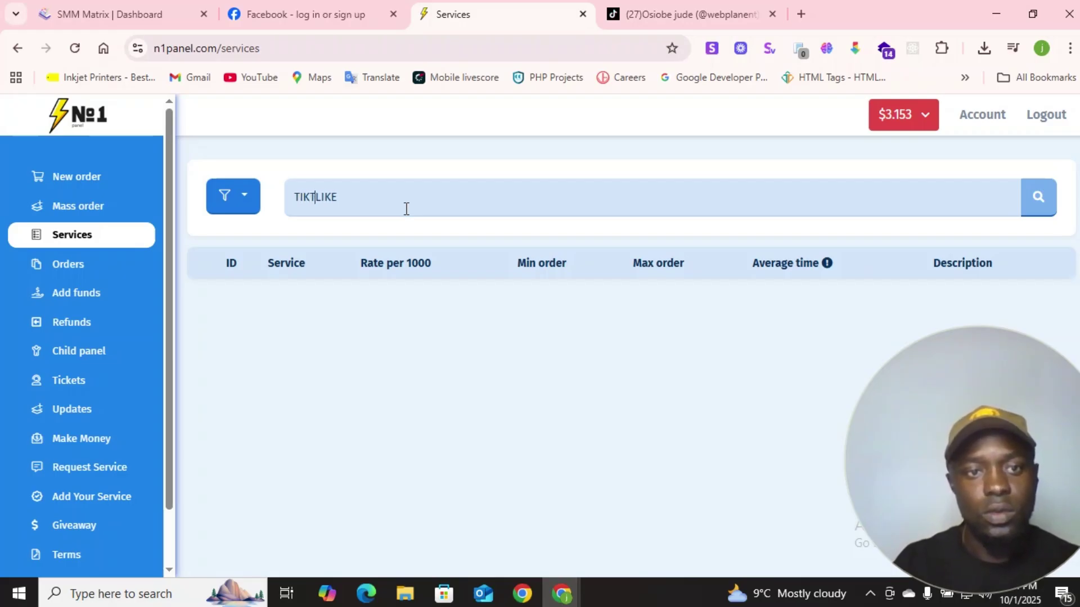
{"action": "type", "text": "OK"}
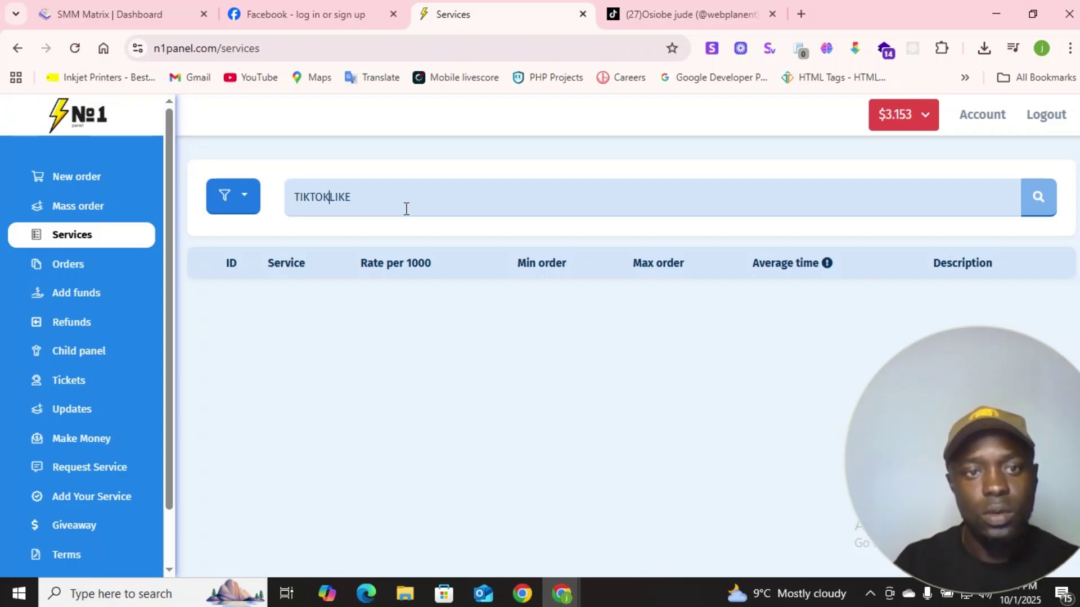
{"action": "key", "text": "Return"}
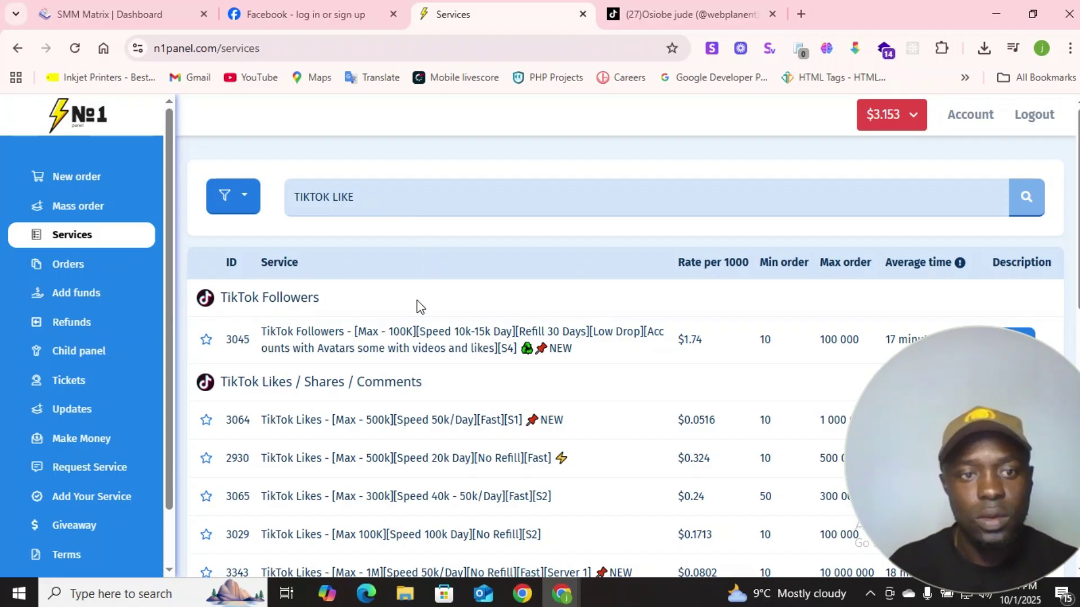
Step: Copy the category heading "TikTok Likes / Shares / Comments" from the provider's service list
{"action": "left_click", "coordinate": [328, 301]}
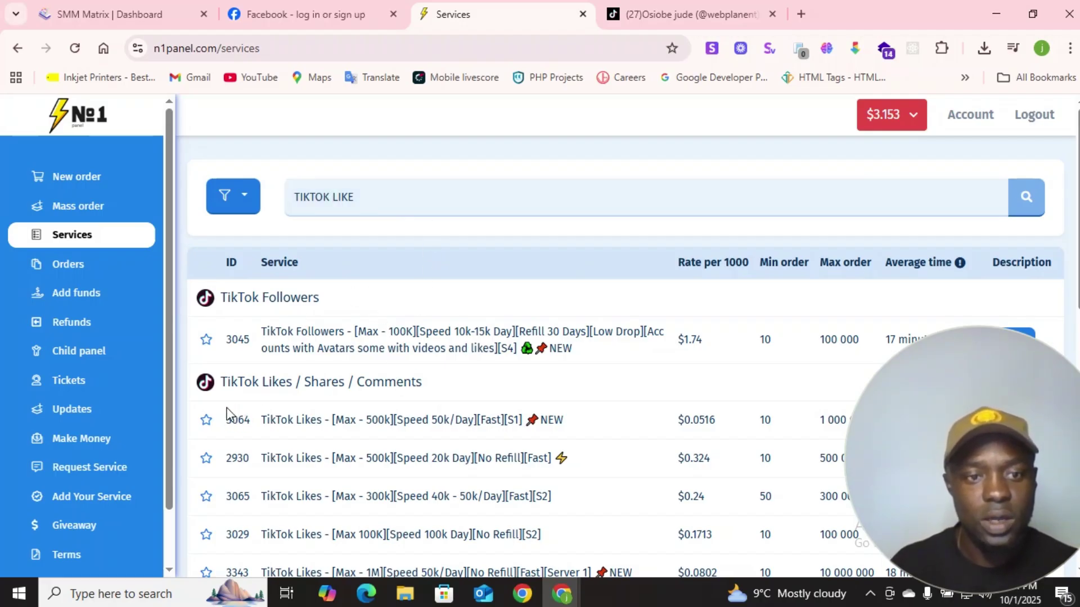
{"action": "left_click_drag", "start_coordinate": [229, 412], "coordinate": [225, 390]}
{"action": "key", "text": "ctrl+c"}
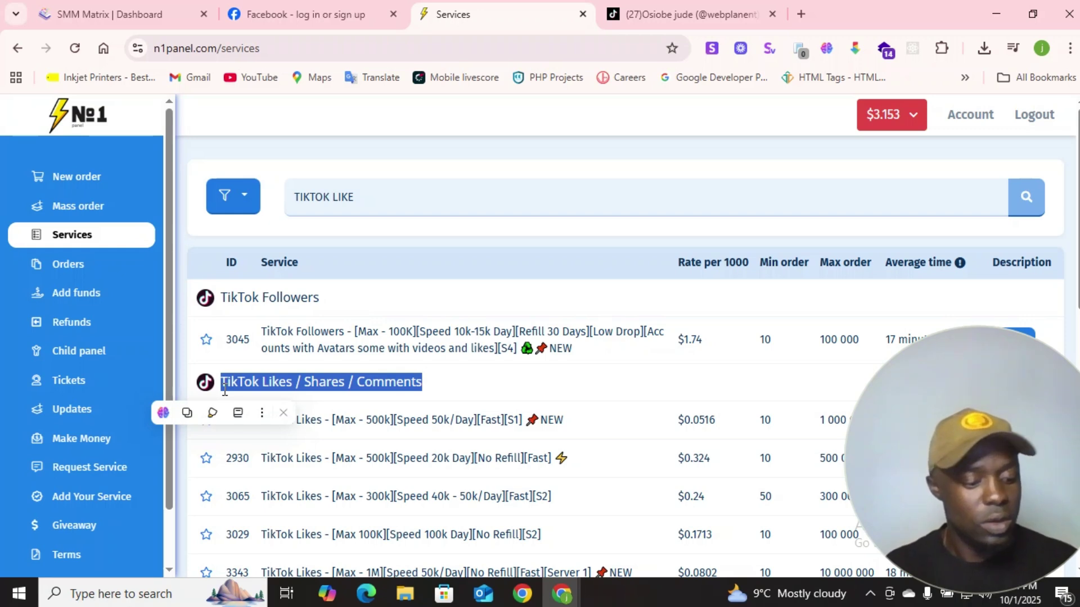
Step: Return to the SMM Matrix admin dashboard and open the form for adding a category
{"action": "key", "text": "alt+Tab"}
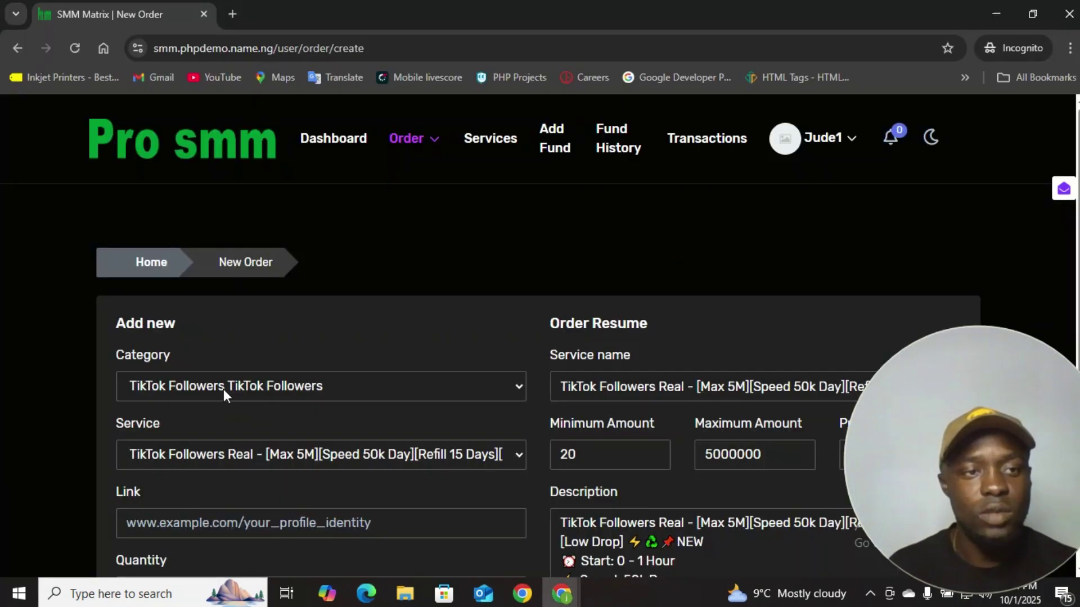
{"action": "key", "text": "alt+Tab"}
{"action": "left_click", "coordinate": [131, 13]}
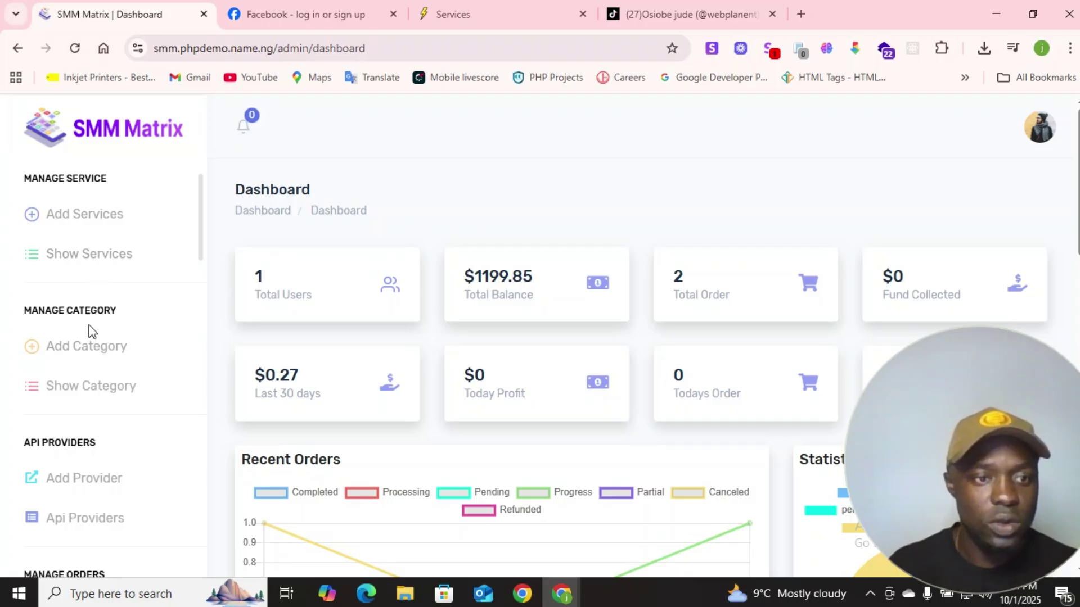
{"action": "left_click", "coordinate": [86, 355]}
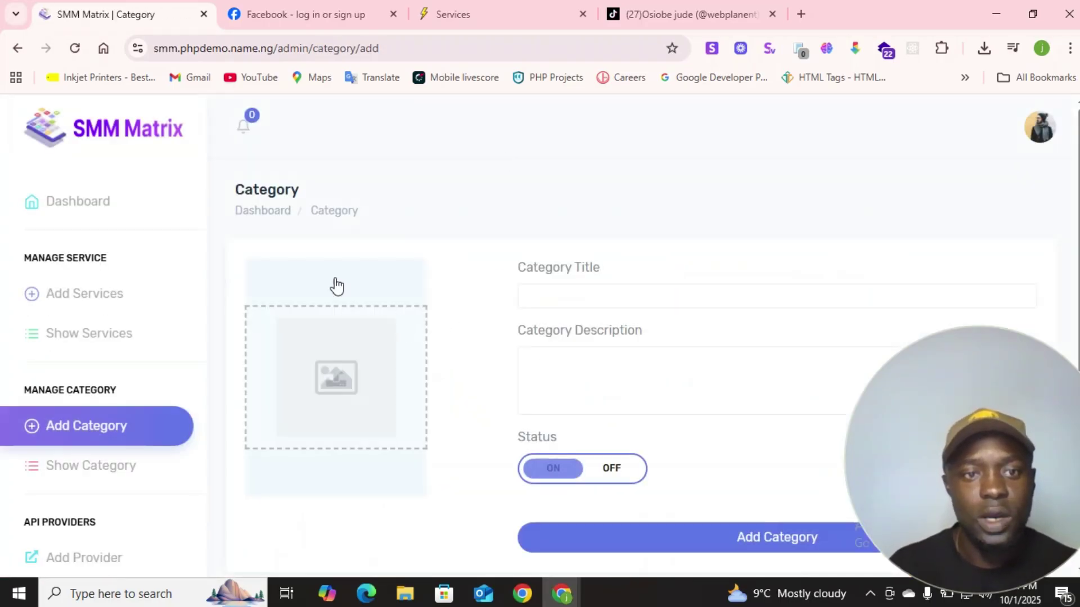
Step: Add a category using the copied "TikTok Likes / Shares / Comments" as both its title and its description
{"action": "left_click", "coordinate": [633, 290]}
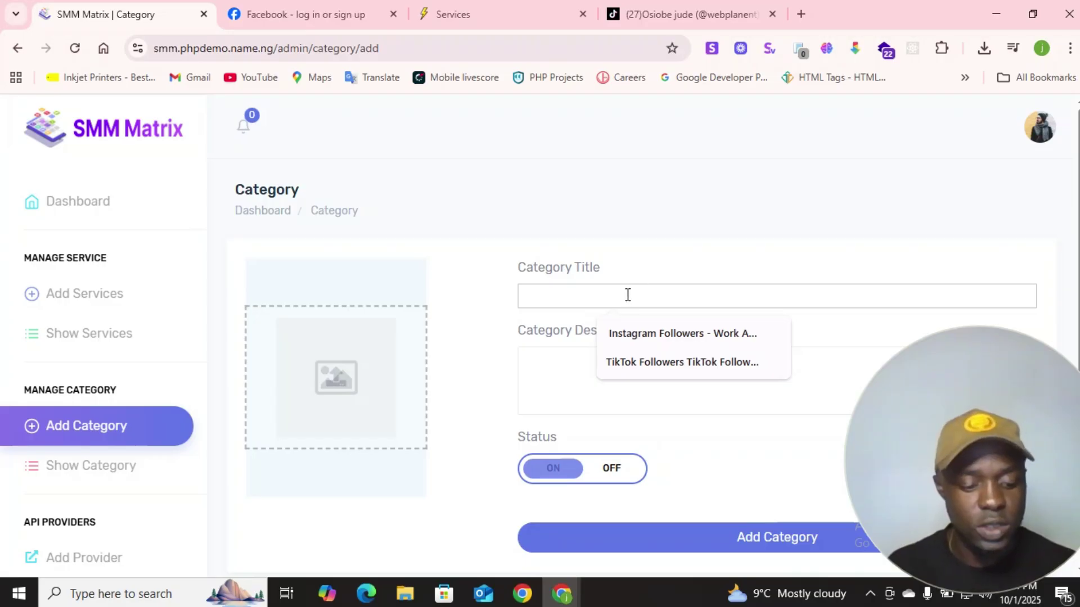
{"action": "key", "text": "ctrl+v"}
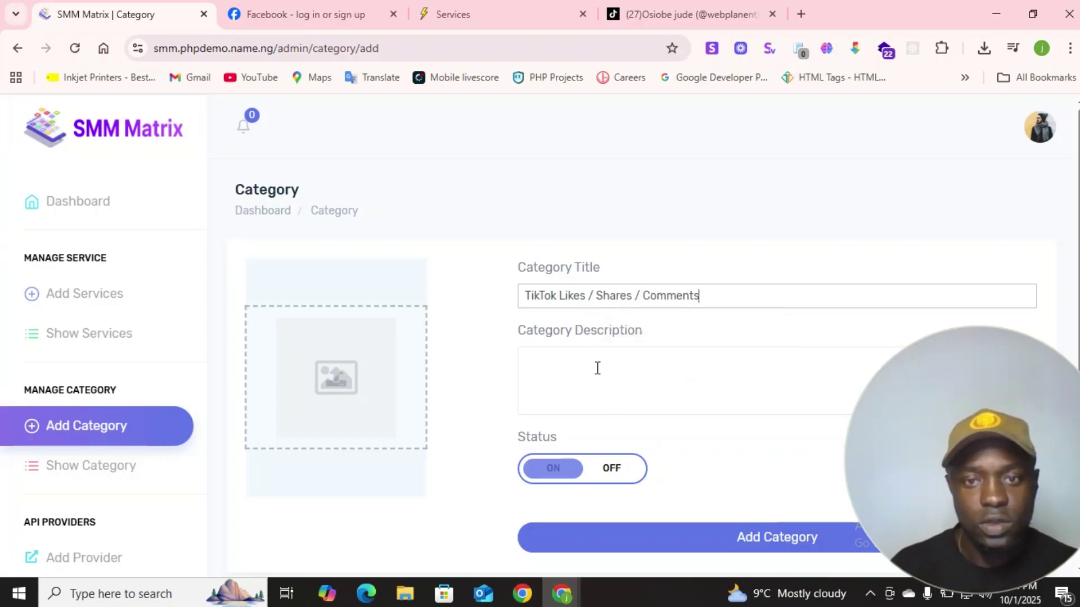
{"action": "left_click", "coordinate": [597, 368]}
{"action": "key", "text": "ctrl+v"}
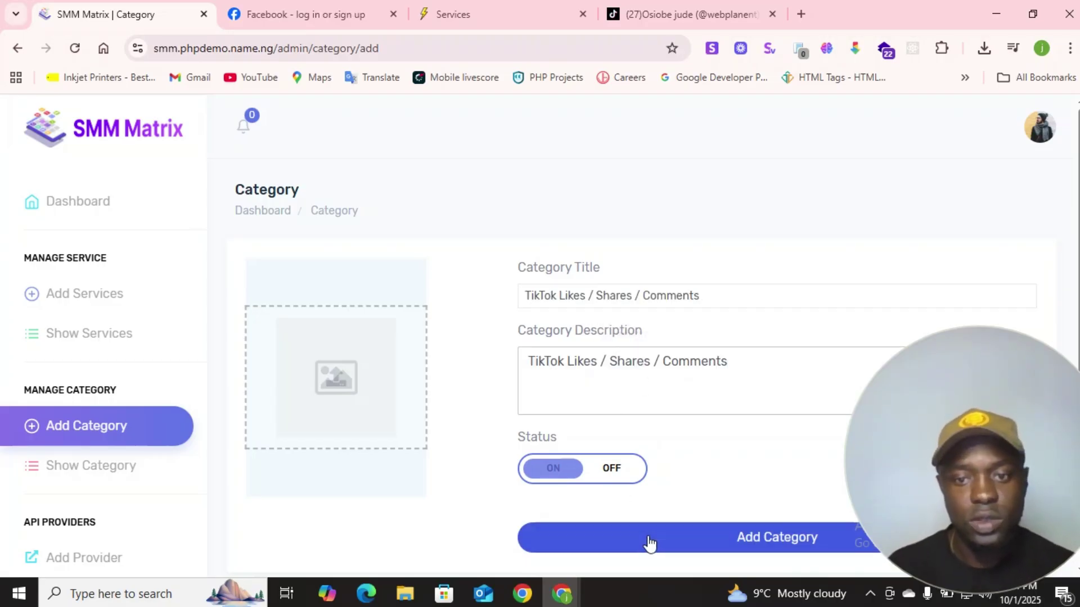
{"action": "left_click", "coordinate": [673, 548]}
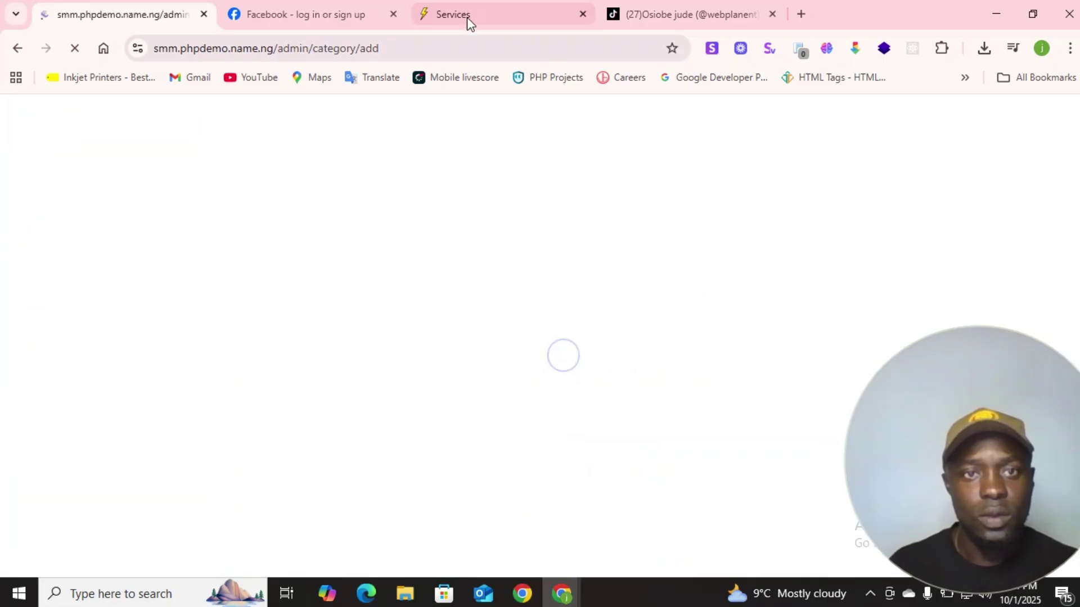
Step: Copy the service title "TikTok Likes Real - [Max - 5M][Very Fast]][Refill 365D]" from the N1 Panel services list
{"action": "left_click", "coordinate": [466, 17]}
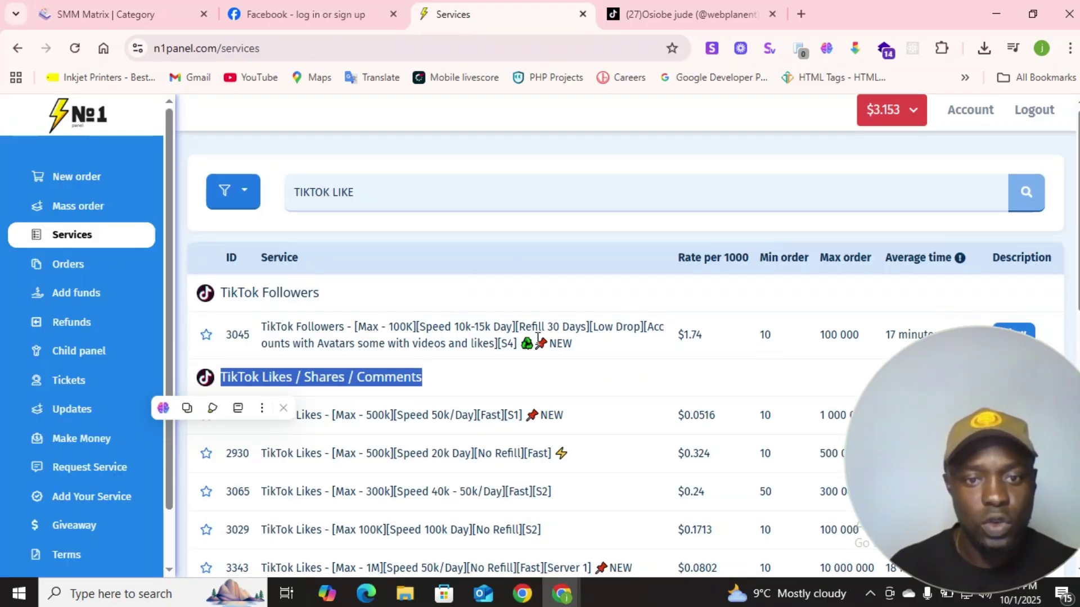
{"action": "scroll", "coordinate": [537, 338], "scroll_direction": "down", "scroll_amount": 7}
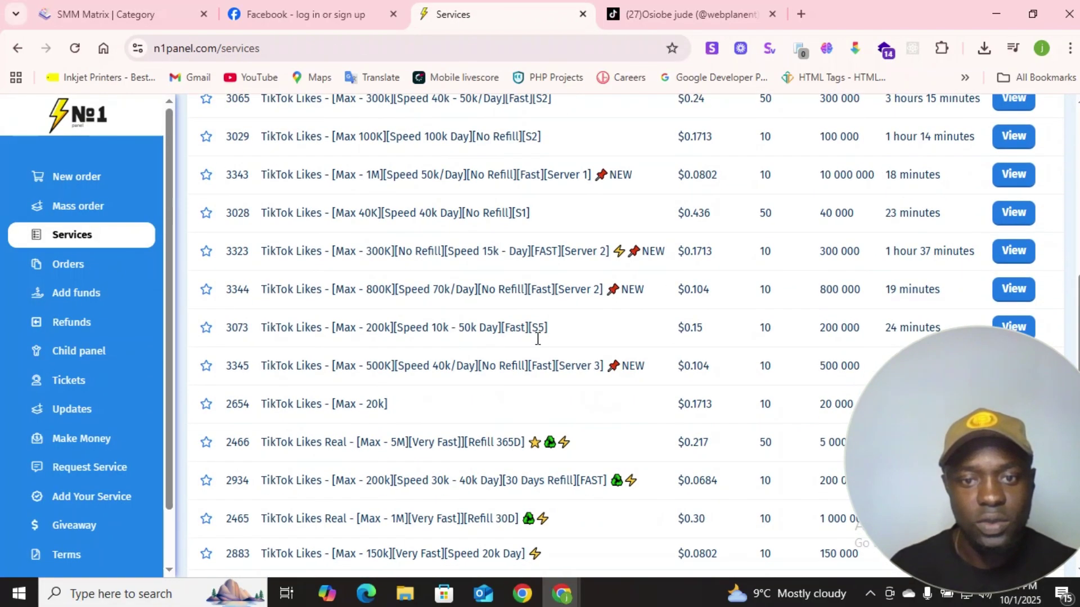
{"action": "scroll", "coordinate": [537, 344], "scroll_direction": "down", "scroll_amount": 3}
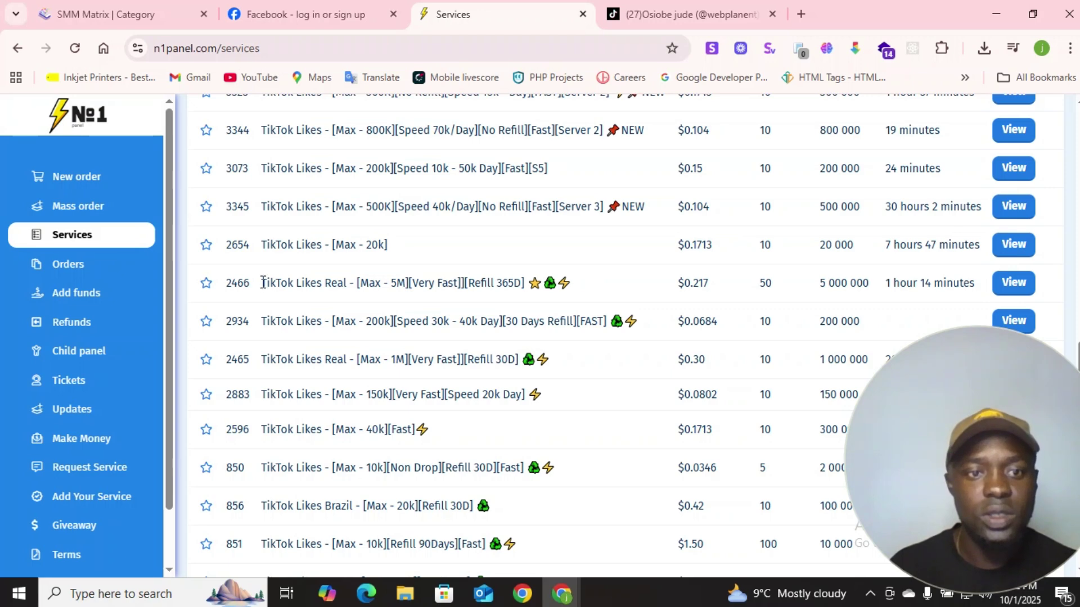
{"action": "left_click_drag", "start_coordinate": [263, 283], "coordinate": [583, 285]}
{"action": "key", "text": "ctrl+c"}
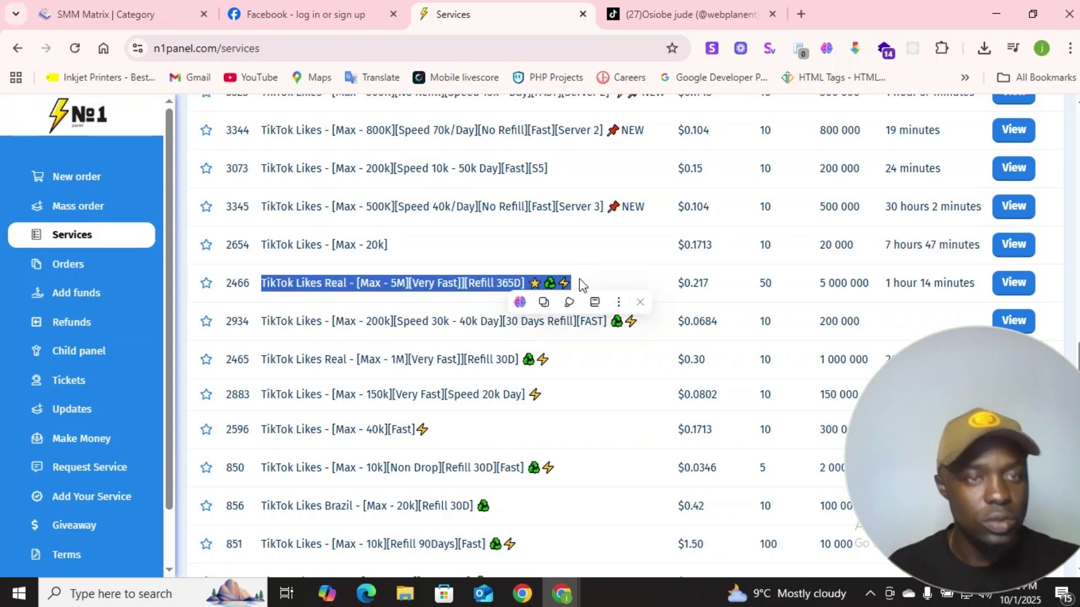
Step: Start a new service in the SMM Matrix admin with the copied title and the category "TikTok Likes / Shares / Comments"
{"action": "left_click", "coordinate": [83, 16]}
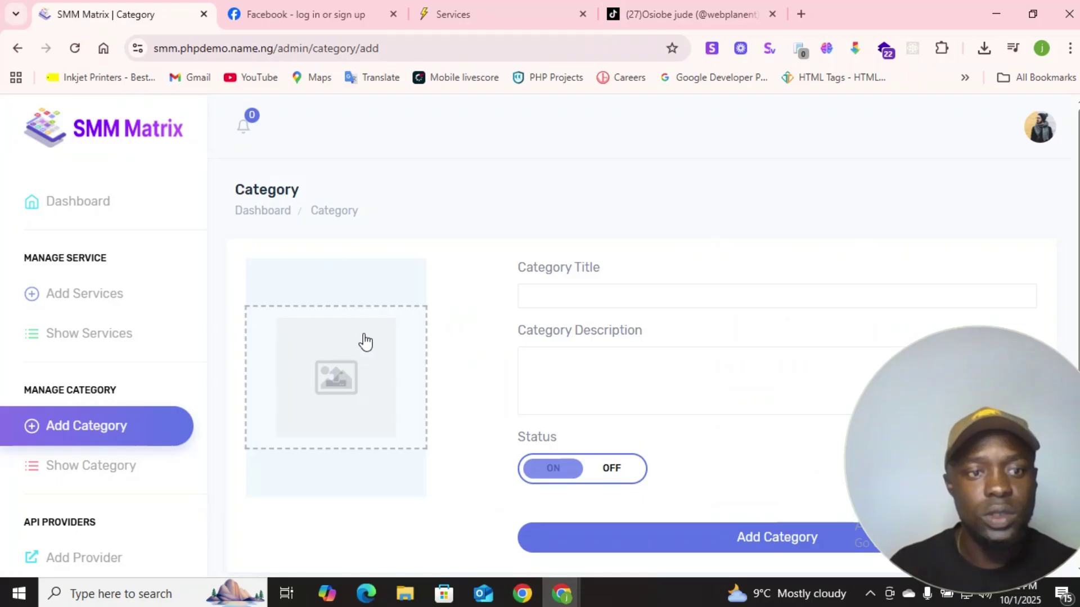
{"action": "left_click", "coordinate": [69, 298]}
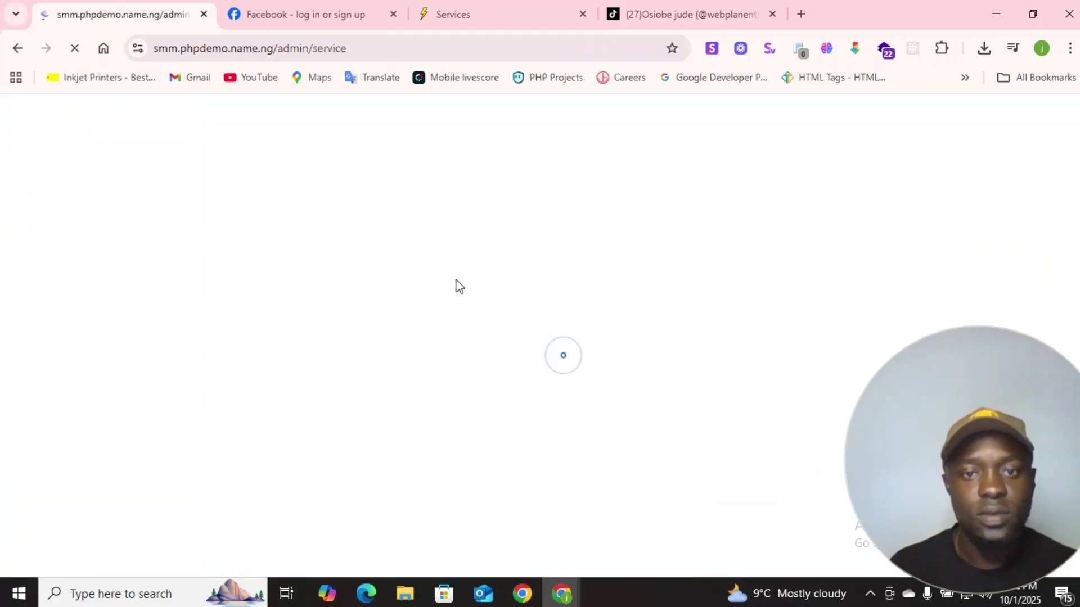
{"action": "left_click", "coordinate": [314, 323]}
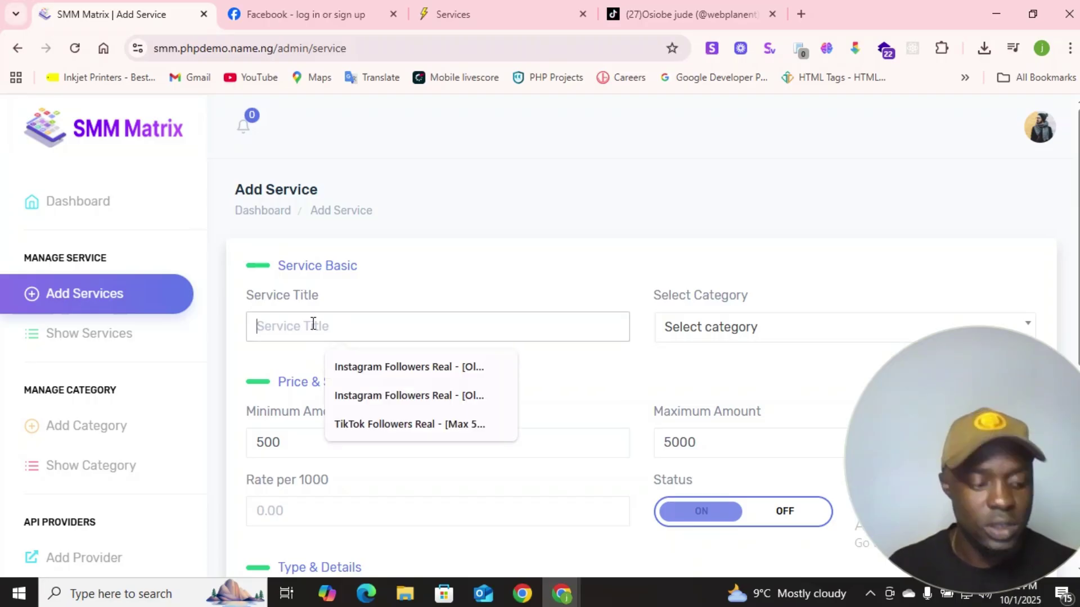
{"action": "key", "text": "ctrl+v"}
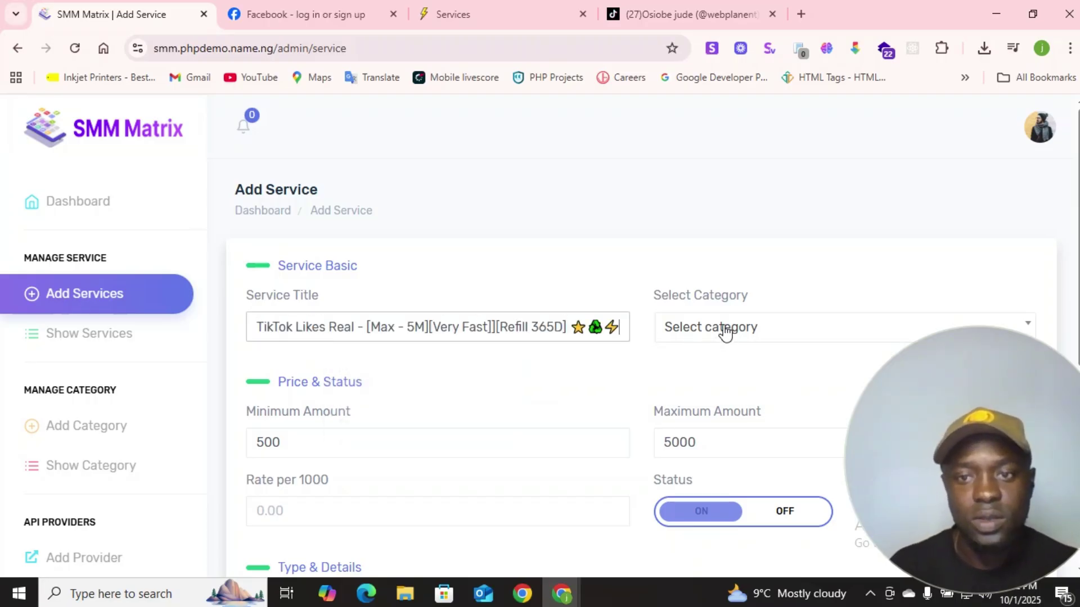
{"action": "left_click", "coordinate": [725, 330]}
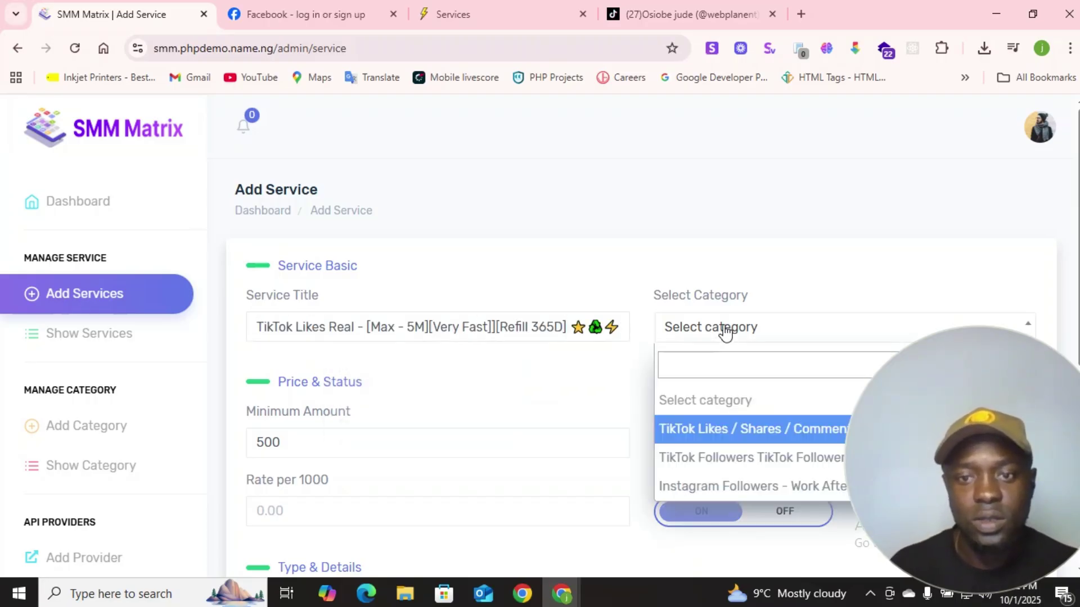
{"action": "left_click", "coordinate": [713, 430]}
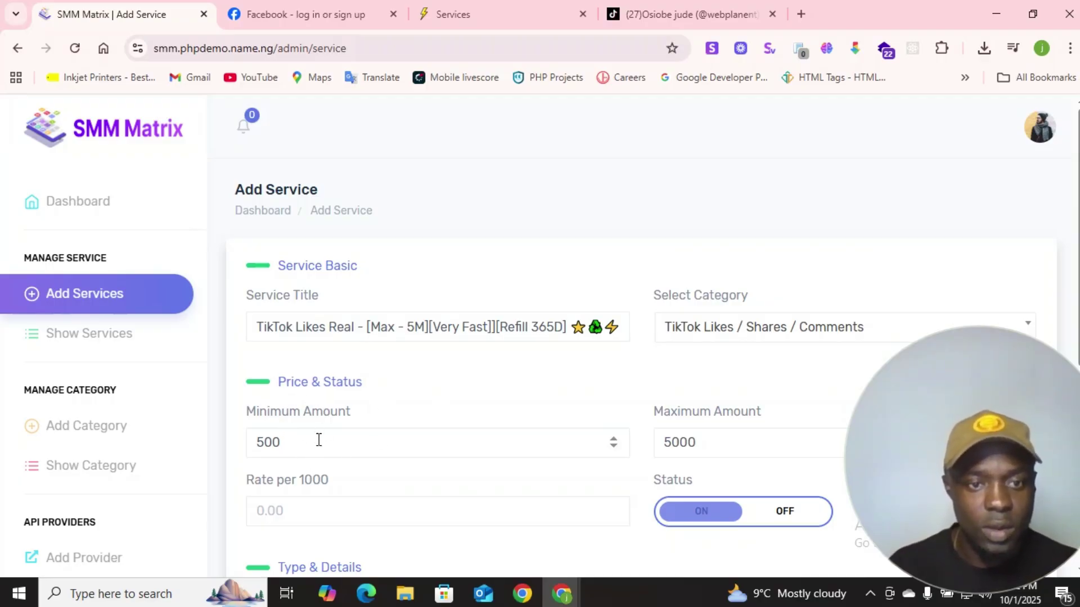
Step: Check the provider's order limits for the copied service and set the new service's minimum amount to 50 and maximum to 5000000
{"action": "key", "text": "alt+Tab"}
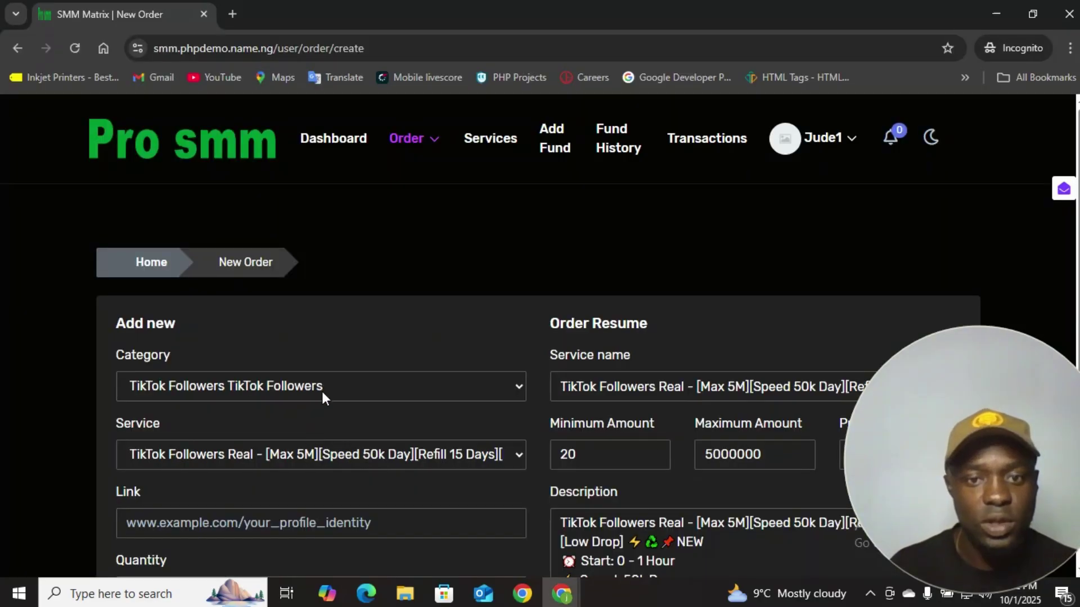
{"action": "key", "text": "alt+Tab"}
{"action": "left_click", "coordinate": [505, 17]}
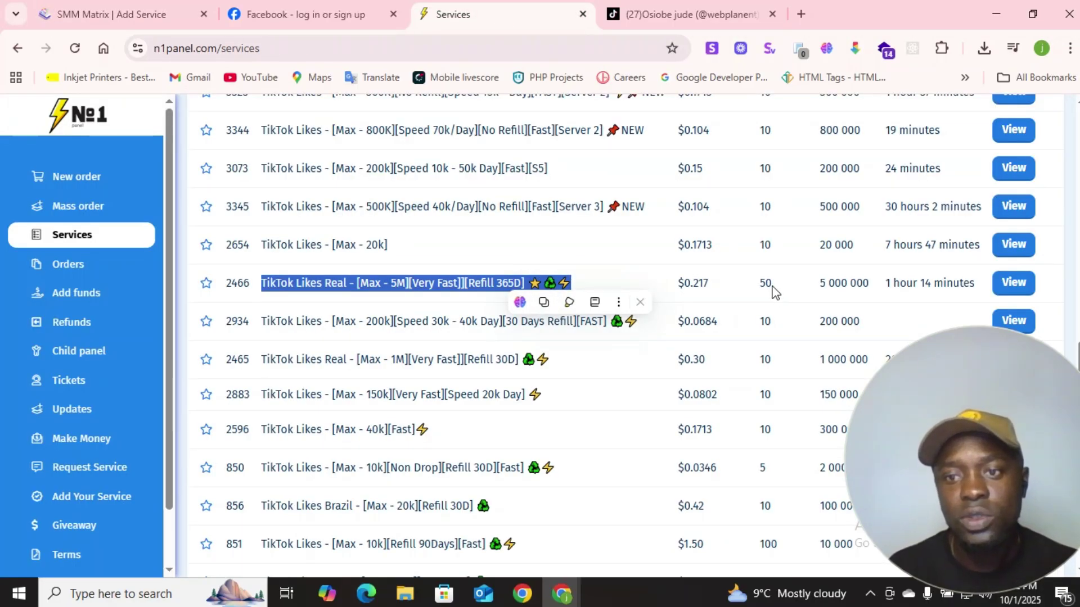
{"action": "key", "text": "alt+Tab"}
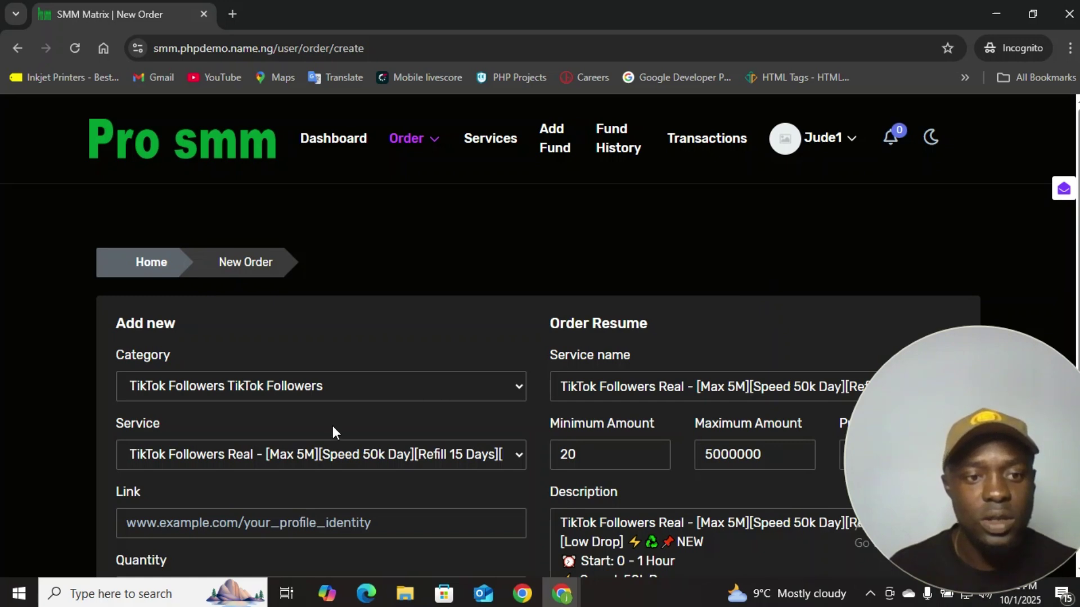
{"action": "key", "text": "alt+Tab"}
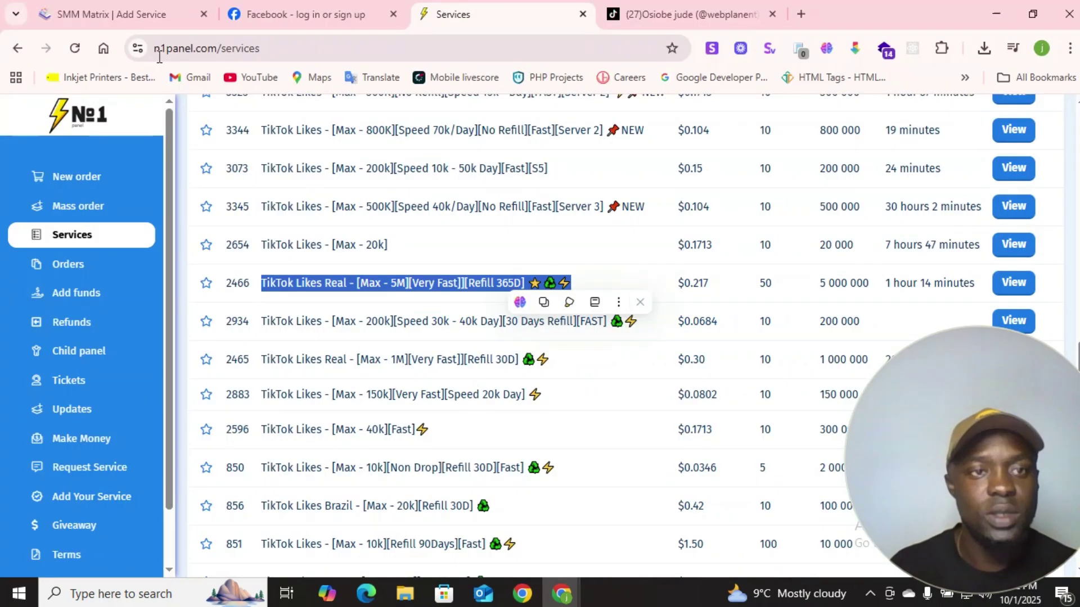
{"action": "left_click", "coordinate": [112, 17]}
{"action": "left_click", "coordinate": [297, 439]}
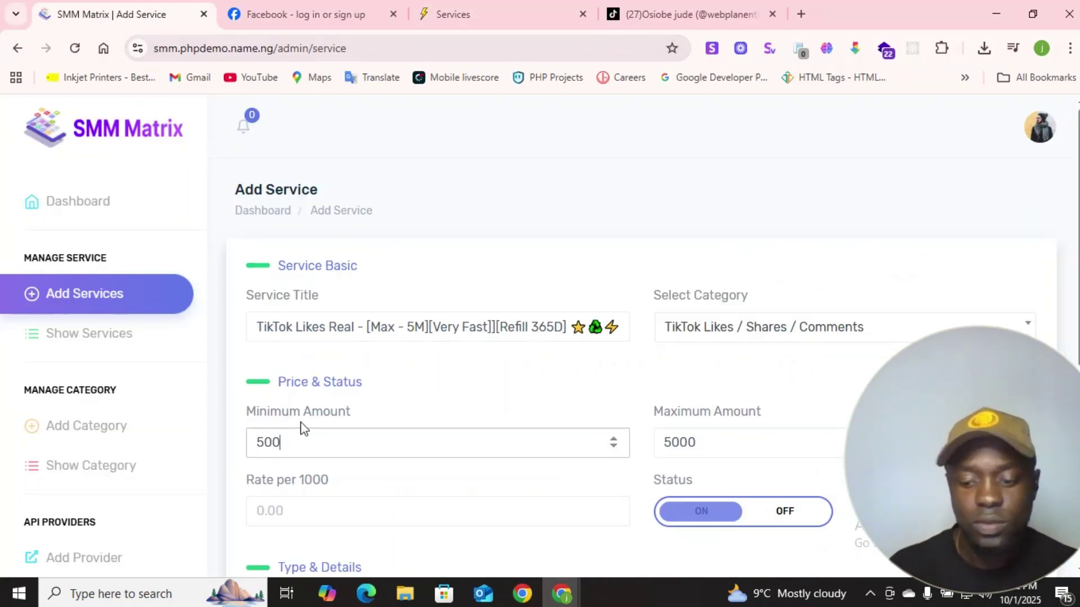
{"action": "left_click", "coordinate": [721, 441]}
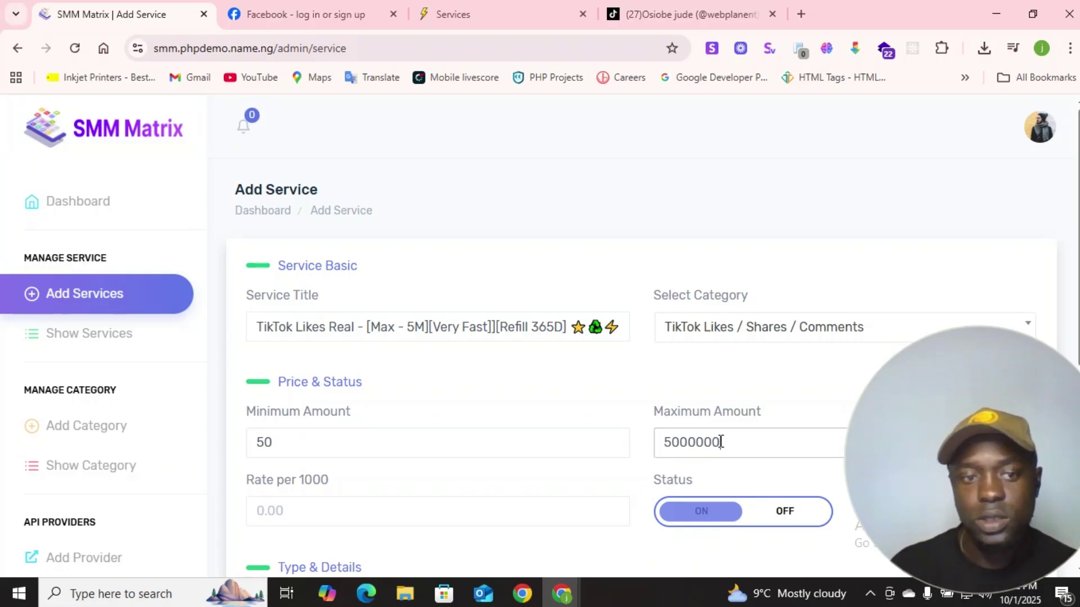
Step: Check the provider's price for the service and set the new service's rate per 1000 to 0.5
{"action": "scroll", "coordinate": [496, 417], "scroll_direction": "down", "scroll_amount": 1}
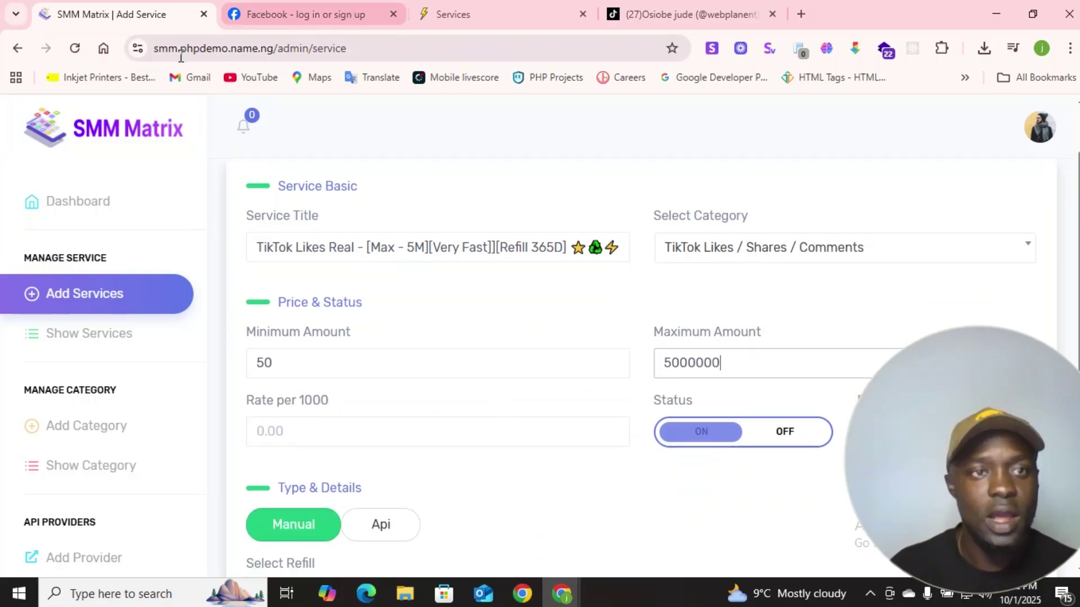
{"action": "left_click", "coordinate": [515, 11]}
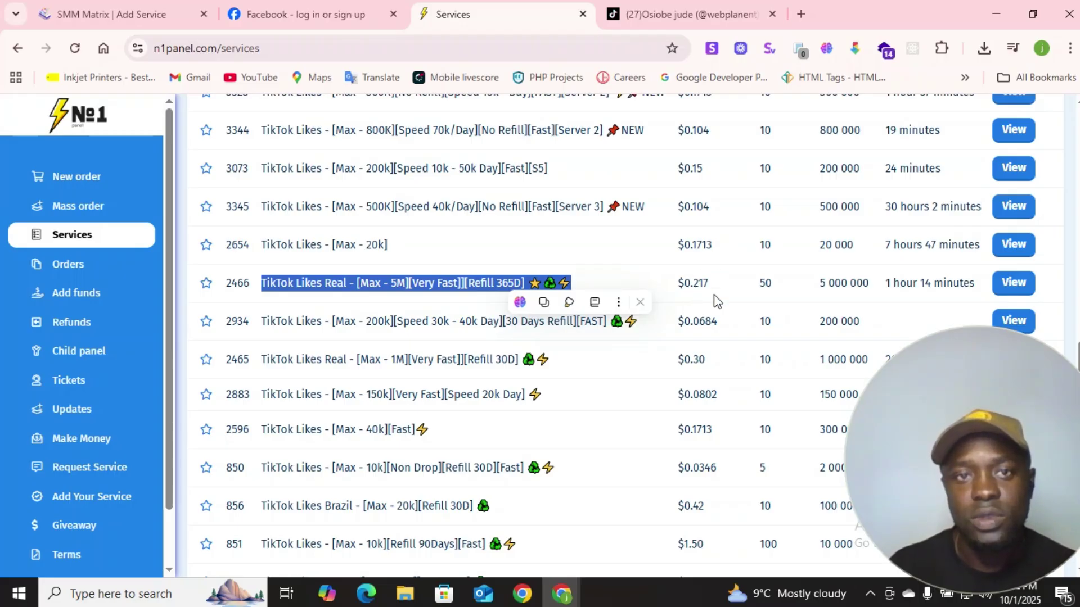
{"action": "left_click", "coordinate": [144, 12]}
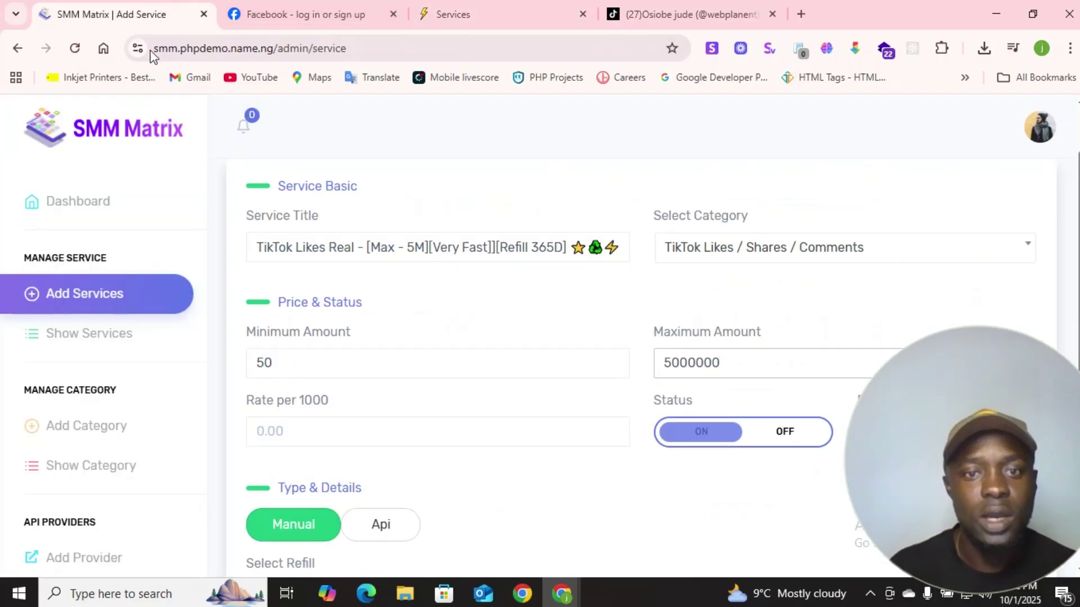
{"action": "left_click", "coordinate": [309, 432]}
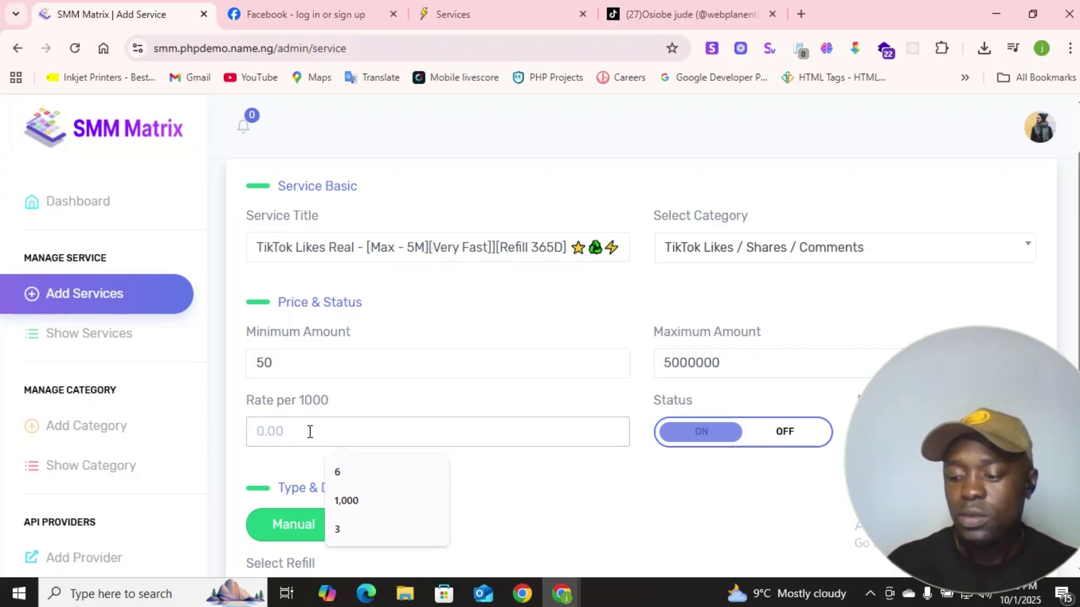
{"action": "type", "text": "0.5"}
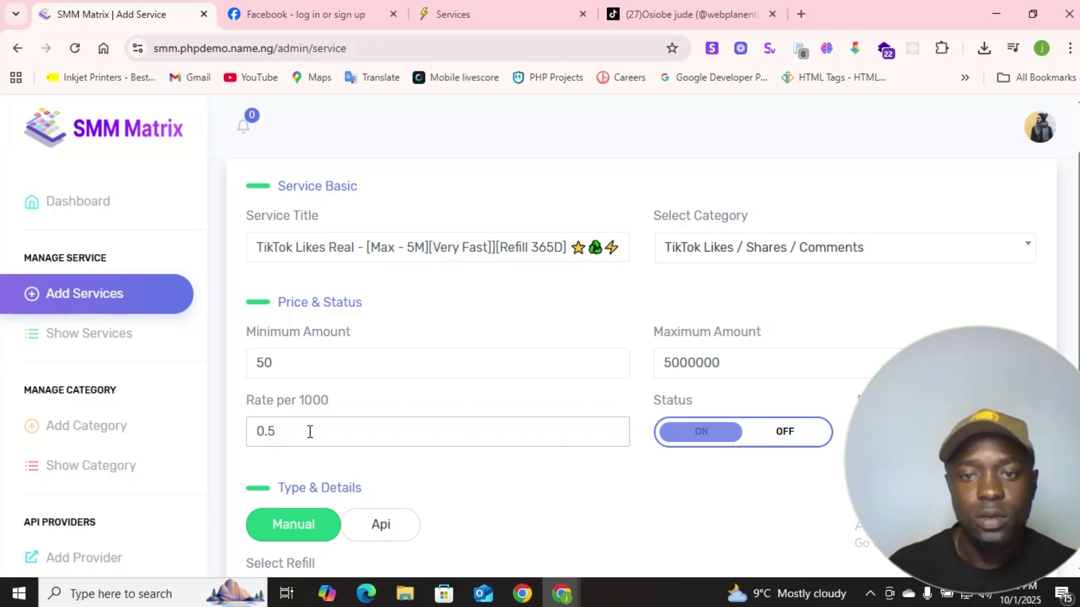
Step: Set the service type to Api with N1panel as the API provider
{"action": "scroll", "coordinate": [634, 331], "scroll_direction": "down", "scroll_amount": 3}
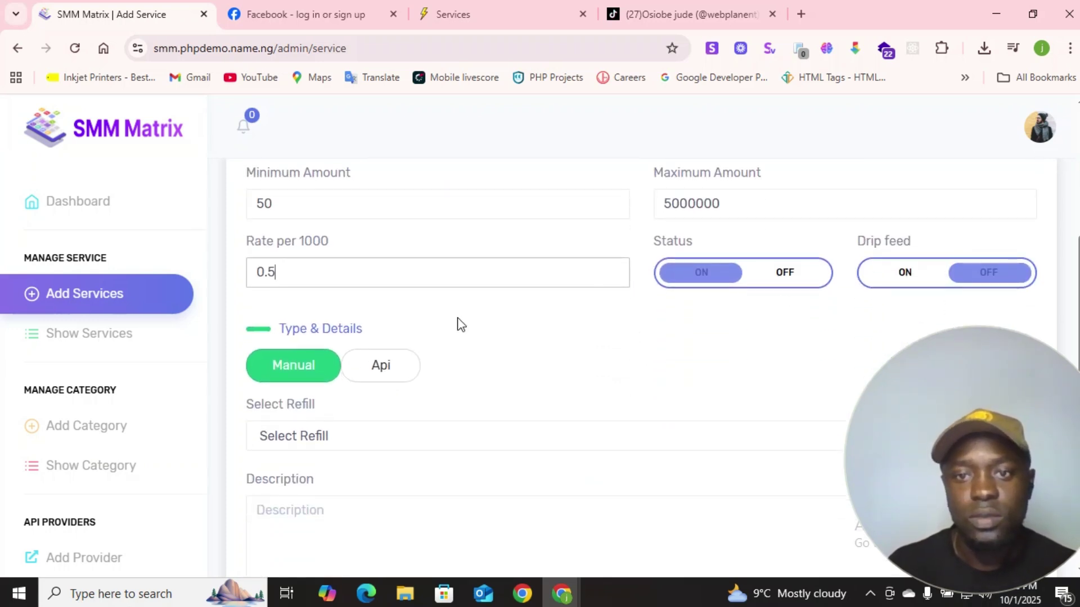
{"action": "left_click", "coordinate": [388, 369]}
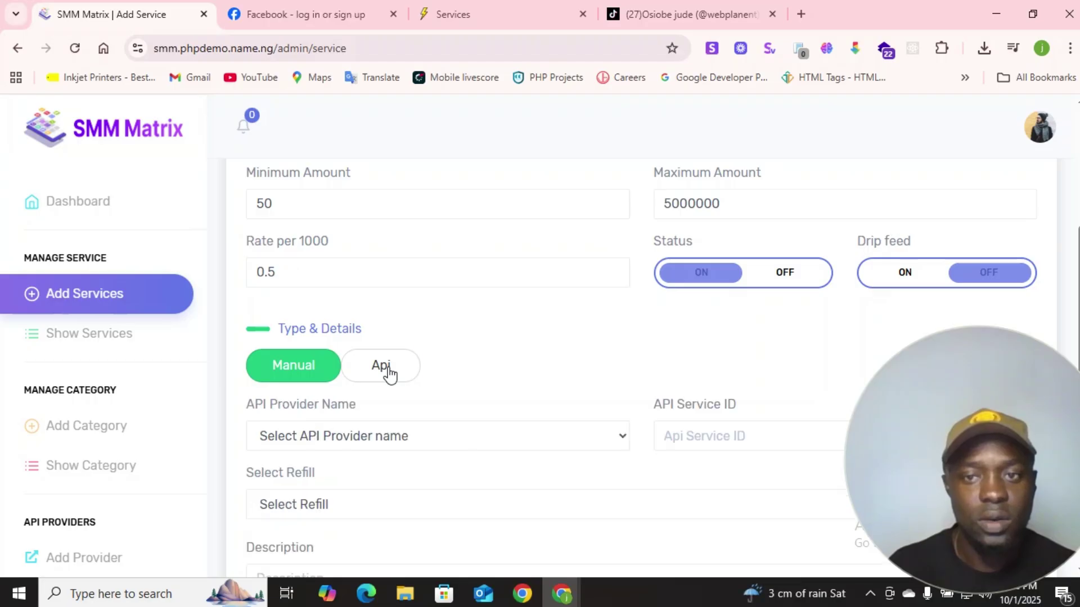
{"action": "scroll", "coordinate": [585, 359], "scroll_direction": "down", "scroll_amount": 1}
{"action": "left_click", "coordinate": [482, 367]}
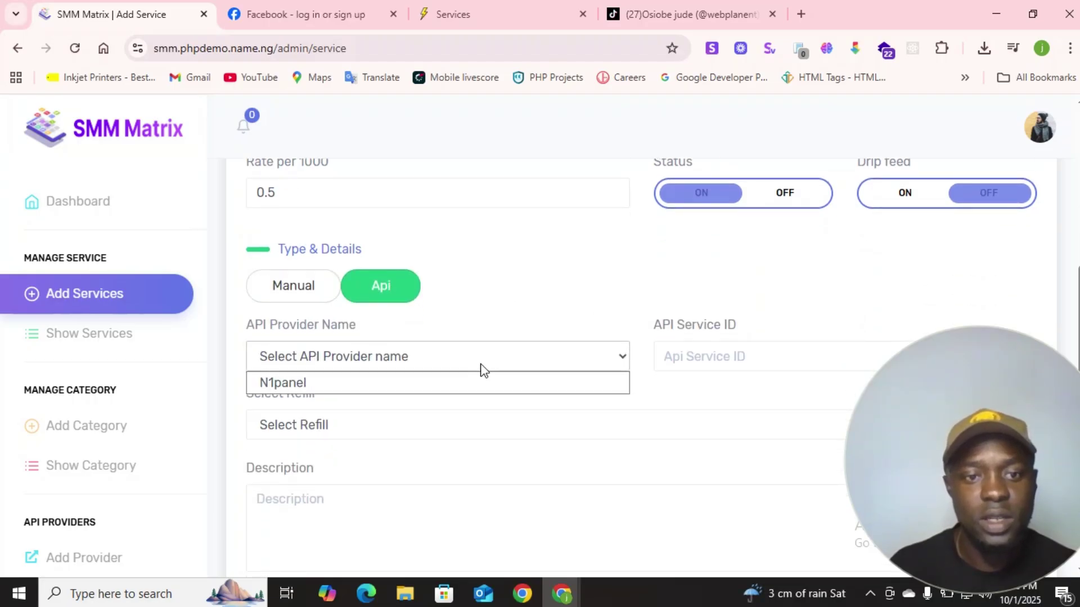
{"action": "left_click", "coordinate": [315, 379]}
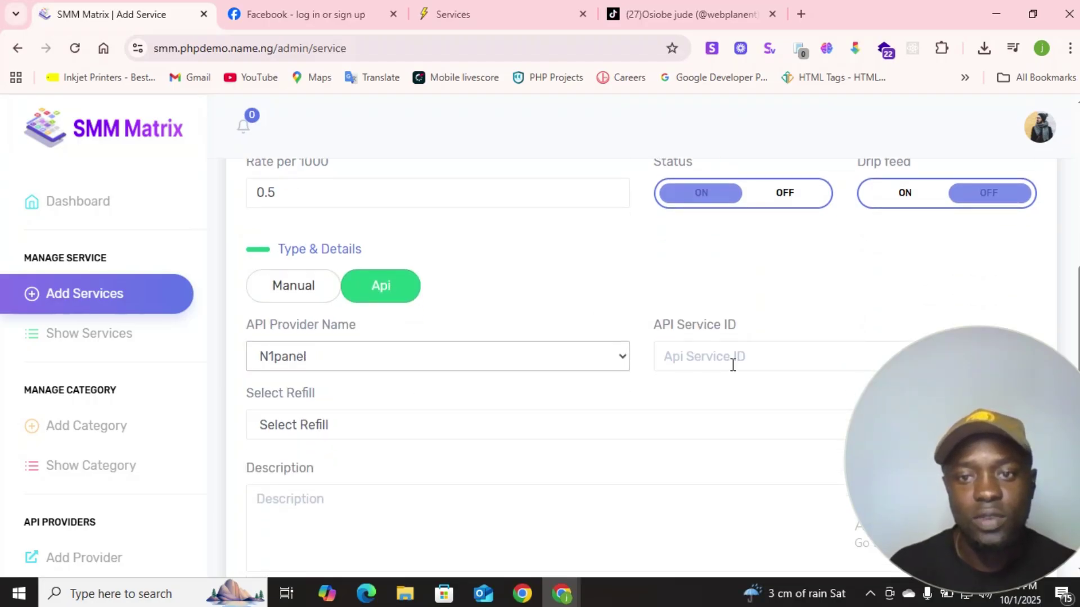
Step: Copy the service ID 2466 from the provider's list and enter it as the API Service ID
{"action": "left_click", "coordinate": [527, 21]}
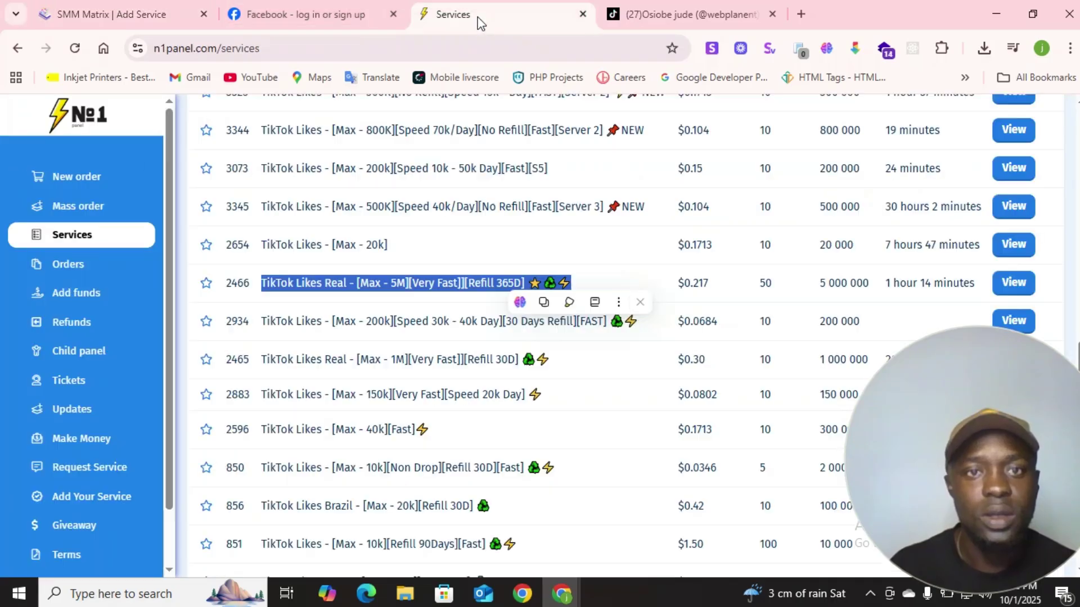
{"action": "double_click", "coordinate": [247, 283]}
{"action": "key", "text": "ctrl+c"}
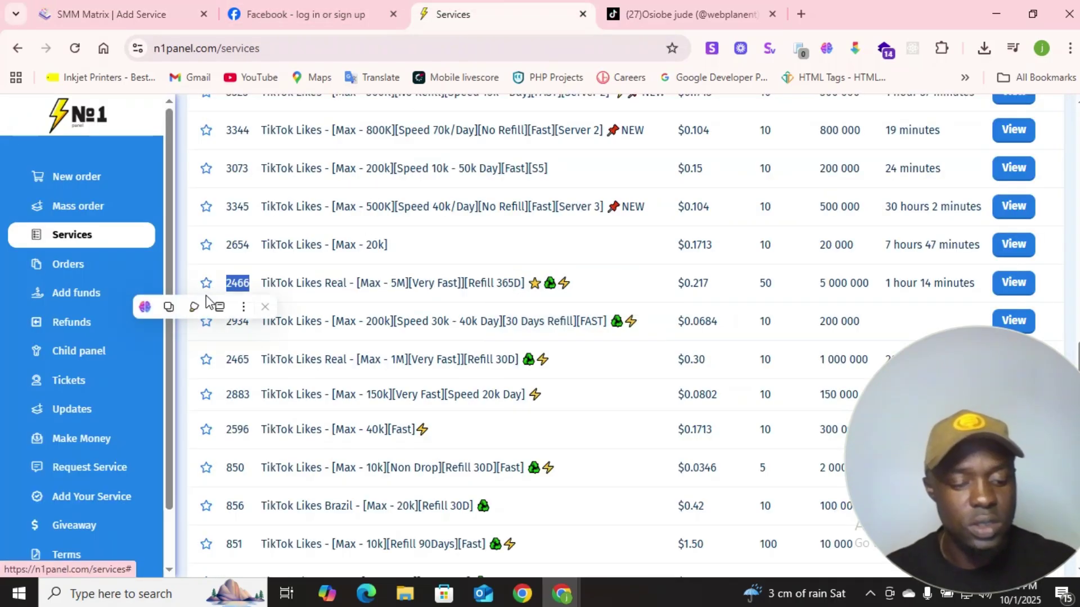
{"action": "left_click", "coordinate": [107, 20]}
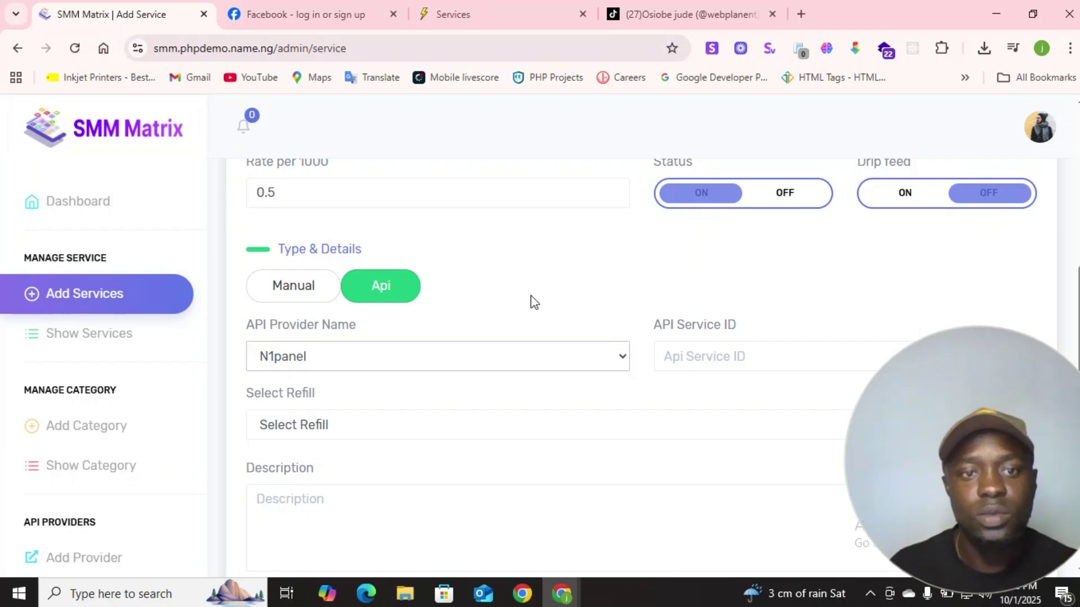
{"action": "left_click", "coordinate": [726, 344]}
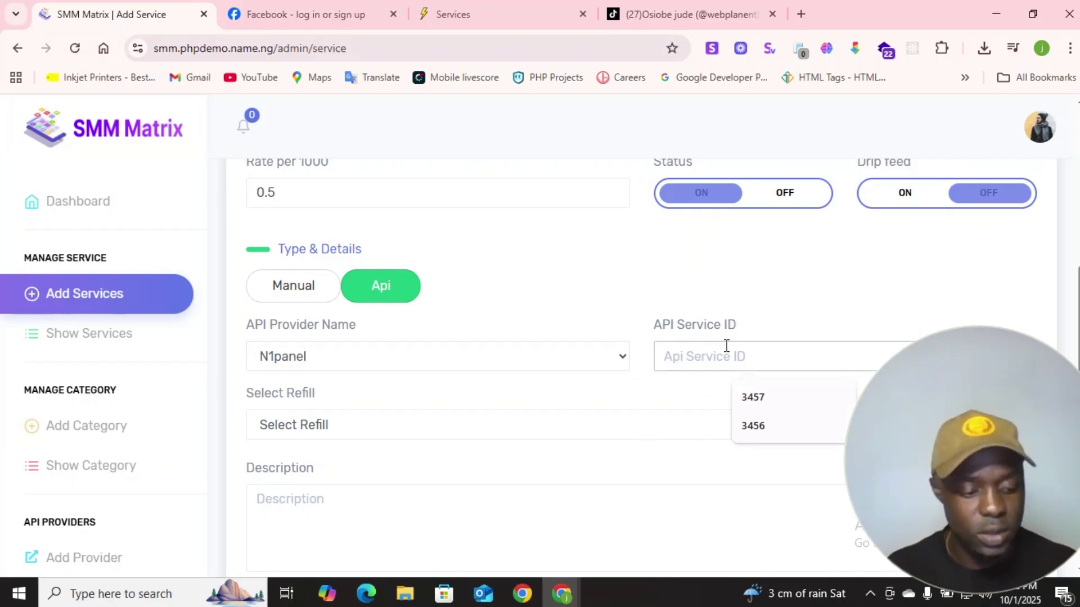
{"action": "key", "text": "ctrl+v"}
Step: Open the provider's details for service 2466 and copy the full description, including its title
{"action": "scroll", "coordinate": [503, 396], "scroll_direction": "down", "scroll_amount": 2}
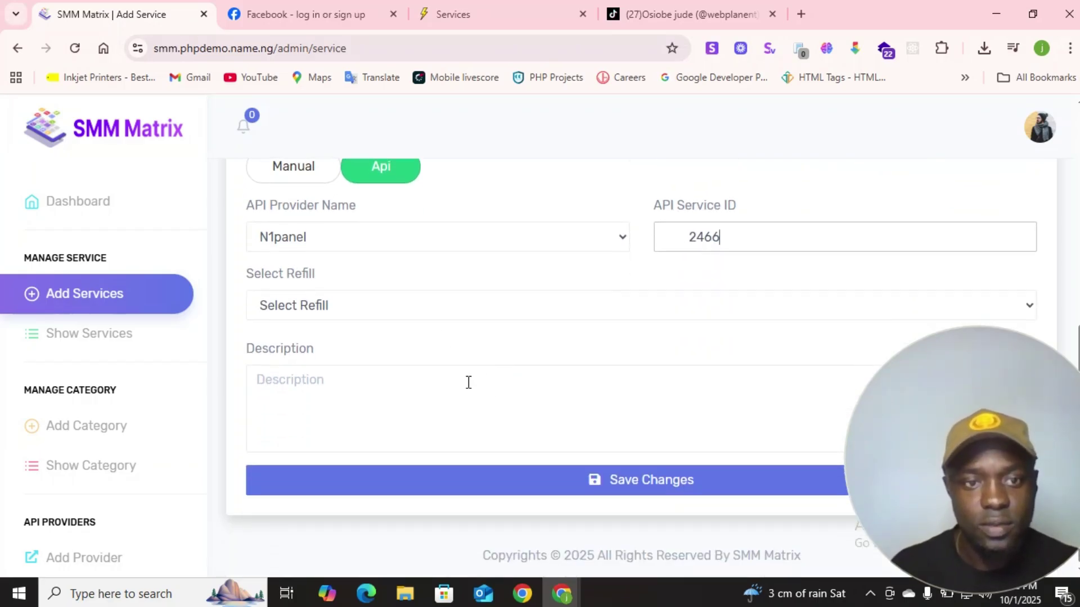
{"action": "left_click", "coordinate": [454, 22]}
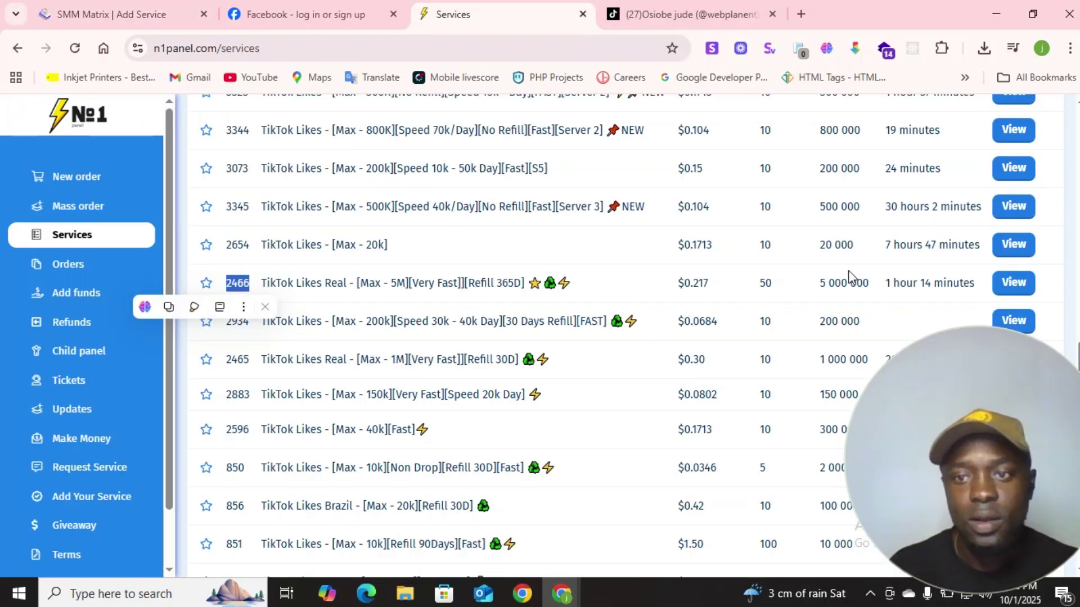
{"action": "left_click", "coordinate": [1007, 286]}
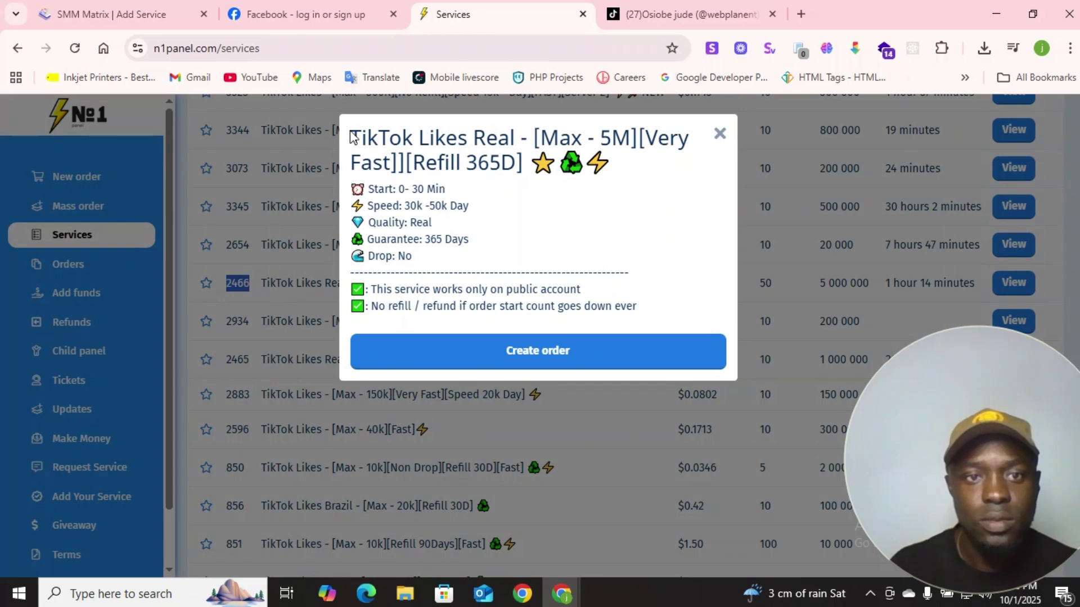
{"action": "left_click_drag", "start_coordinate": [350, 132], "coordinate": [661, 317]}
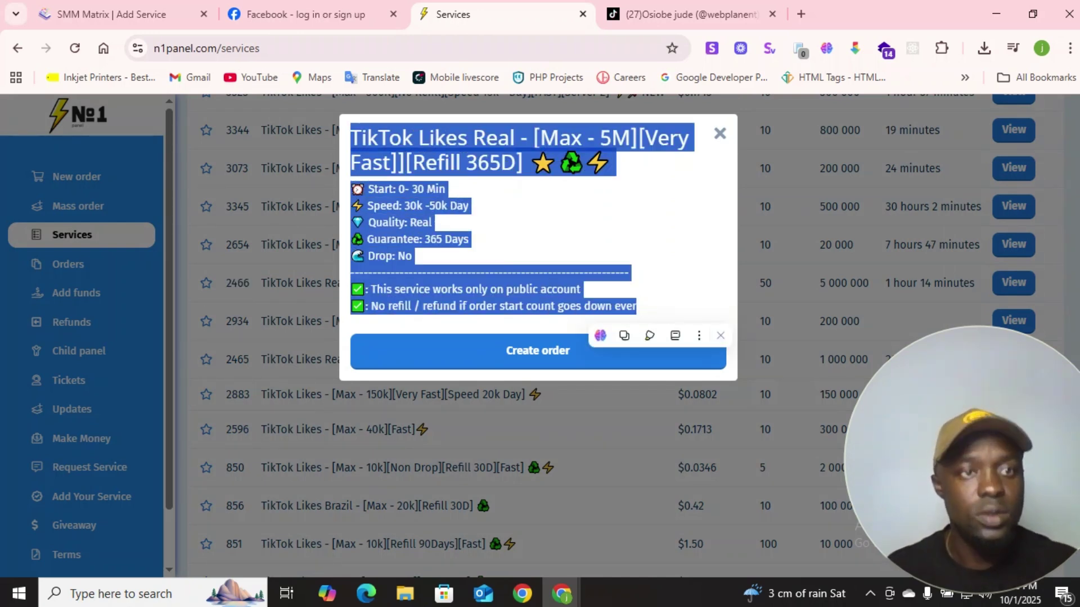
Step: Set the new service's refill to Off, paste the copied provider description, and save the service
{"action": "left_click", "coordinate": [113, 24]}
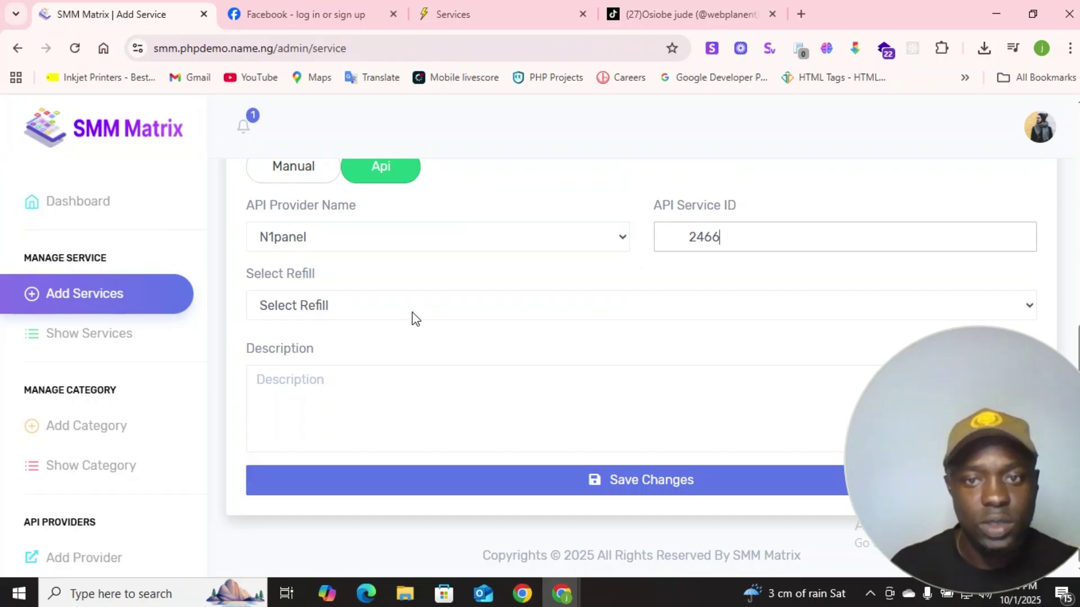
{"action": "left_click", "coordinate": [326, 304]}
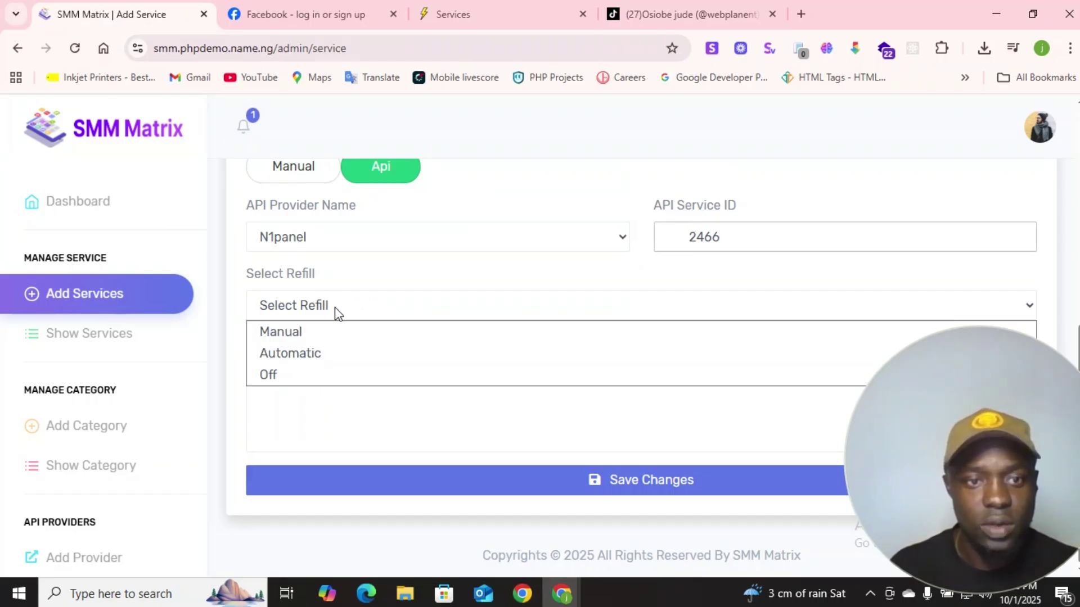
{"action": "left_click", "coordinate": [292, 375]}
{"action": "left_click", "coordinate": [369, 395]}
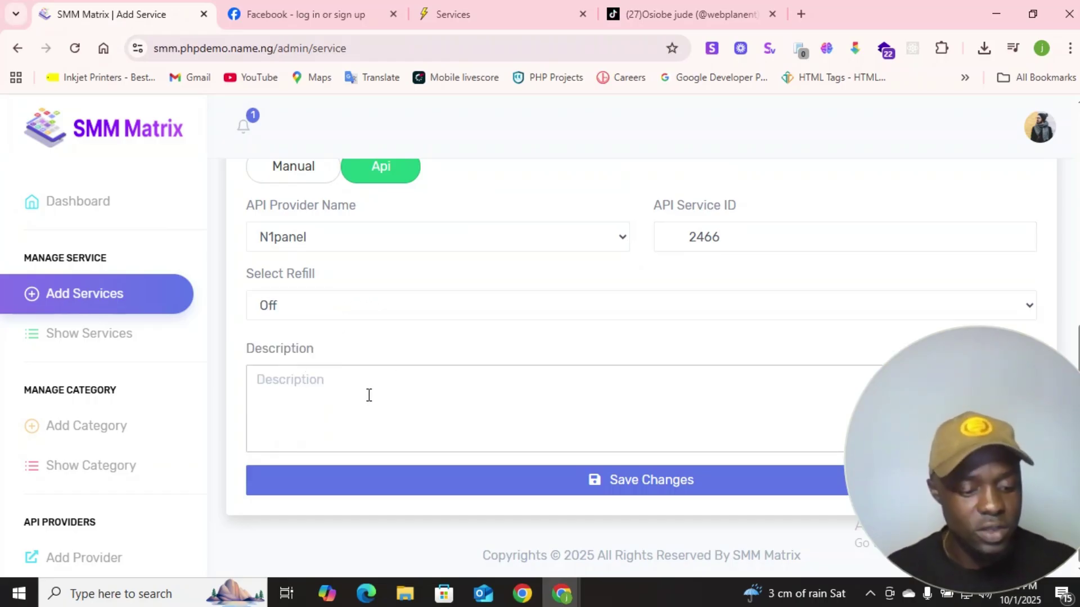
{"action": "key", "text": "ctrl+v"}
{"action": "left_click", "coordinate": [595, 494]}
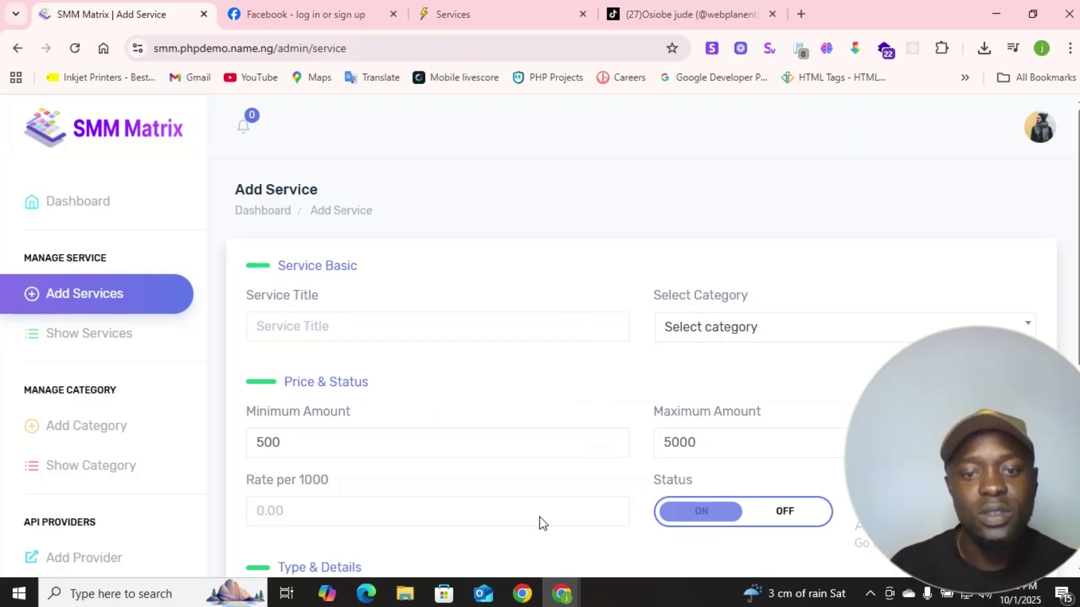
Step: Switch to the user-side New Order page and reload it to refresh the available categories
{"action": "mouse_move", "coordinate": [574, 605]}
{"action": "left_click", "coordinate": [654, 547]}
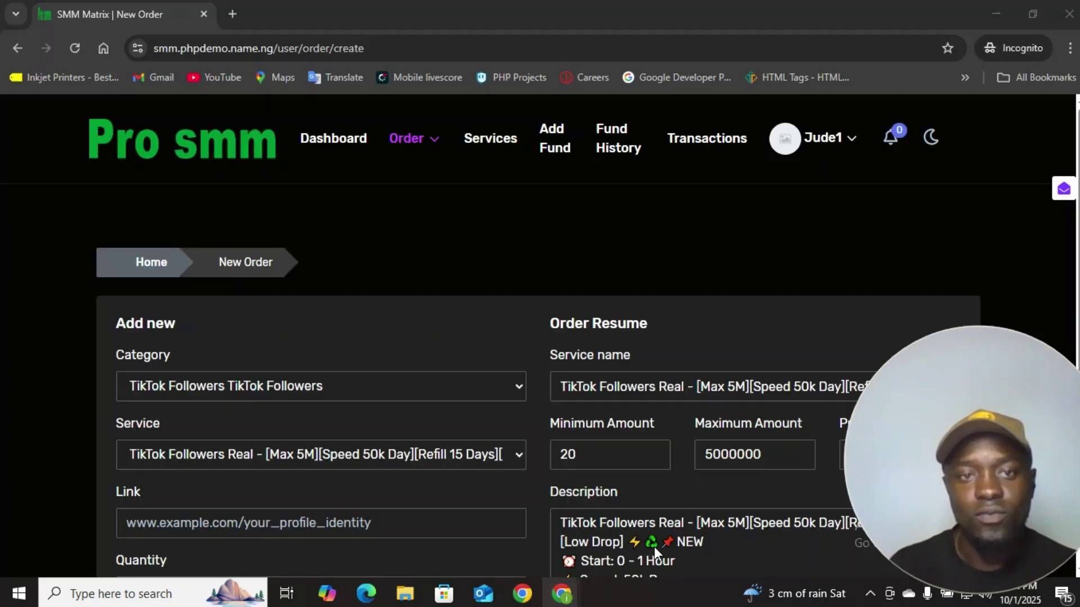
{"action": "scroll", "coordinate": [454, 239], "scroll_direction": "down", "scroll_amount": 3}
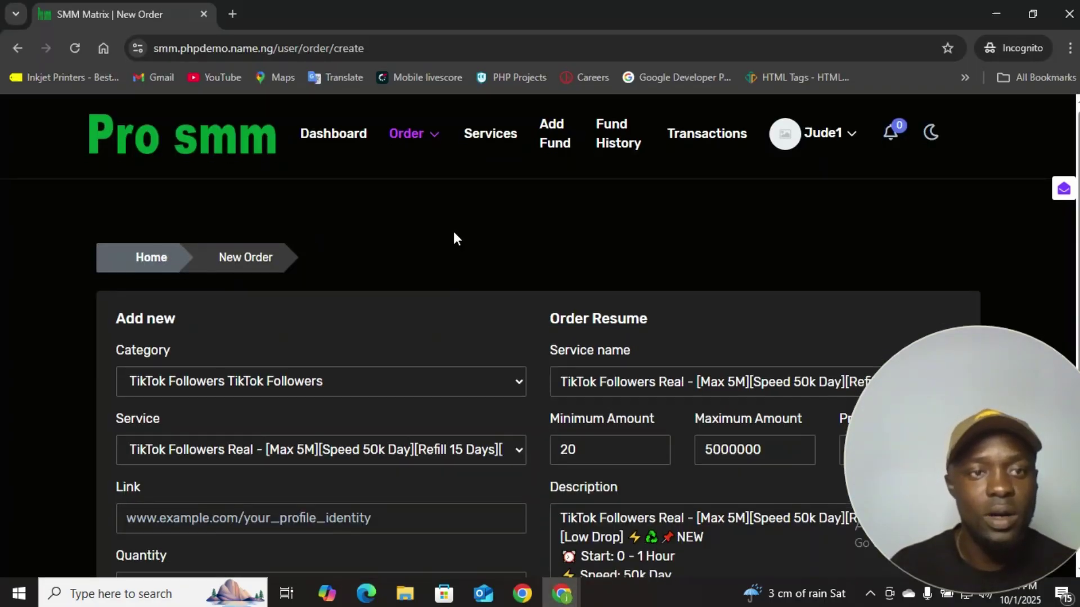
{"action": "scroll", "coordinate": [360, 140], "scroll_direction": "up", "scroll_amount": 3}
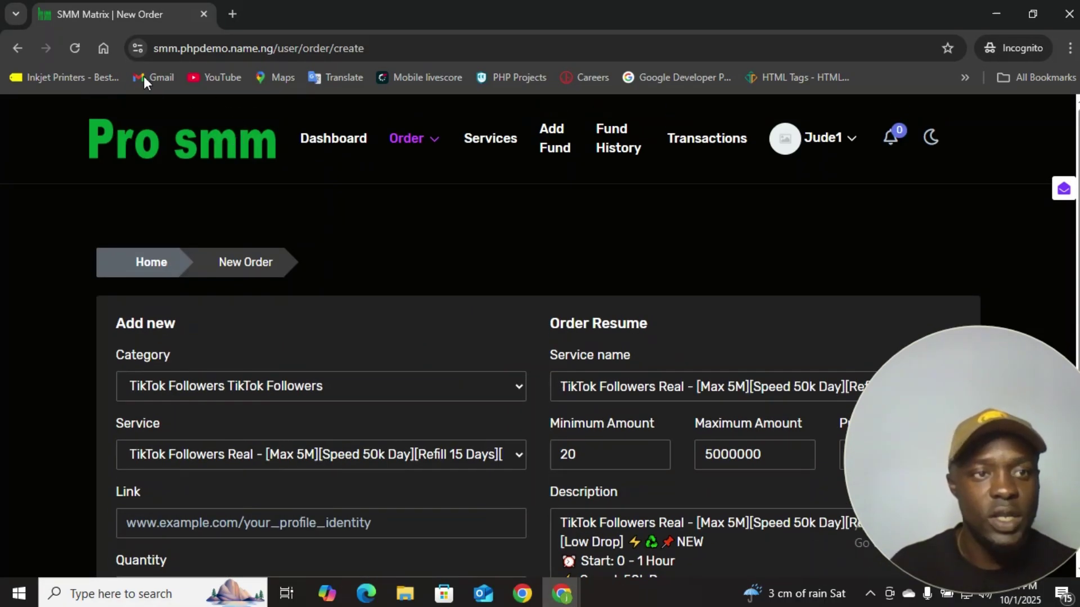
{"action": "left_click", "coordinate": [77, 48]}
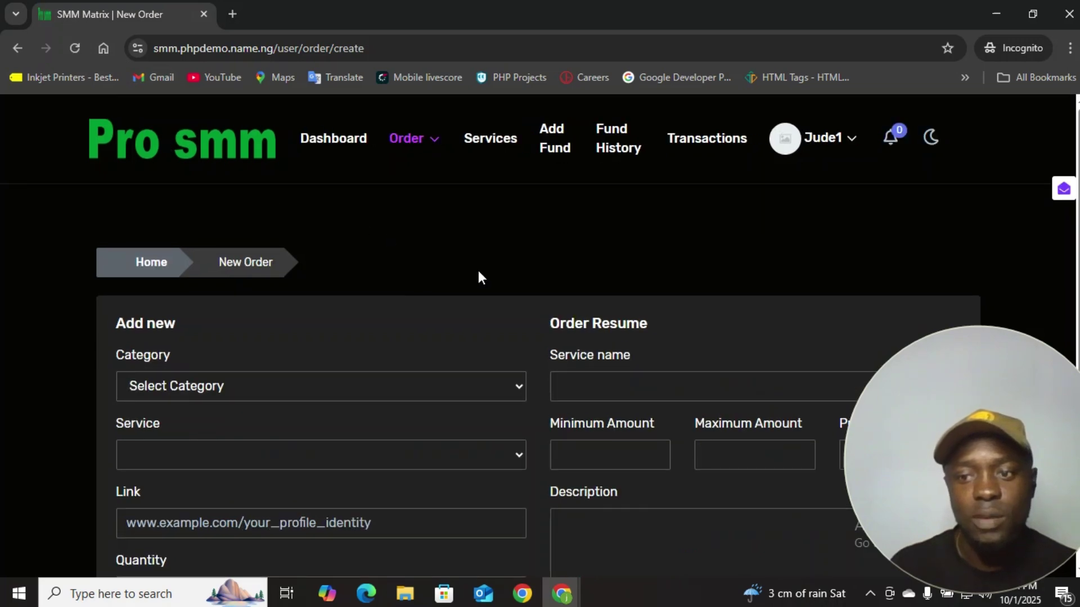
Step: Choose the TikTok Likes / Shares / Comments category and the TikTok Likes Real [Max - 5M] service for the order
{"action": "scroll", "coordinate": [478, 271], "scroll_direction": "down", "scroll_amount": 2}
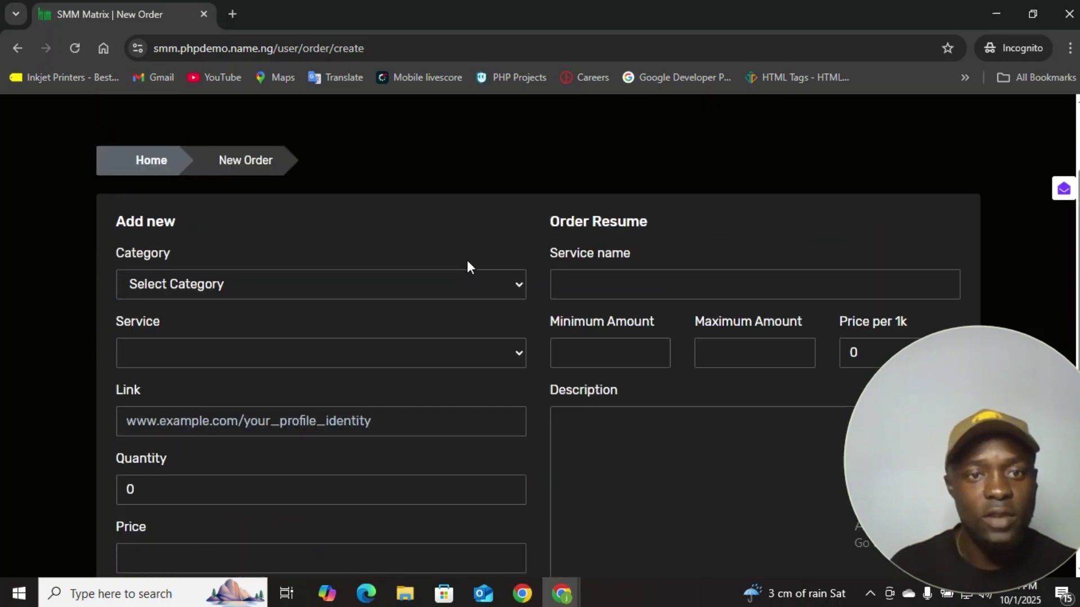
{"action": "left_click", "coordinate": [419, 305]}
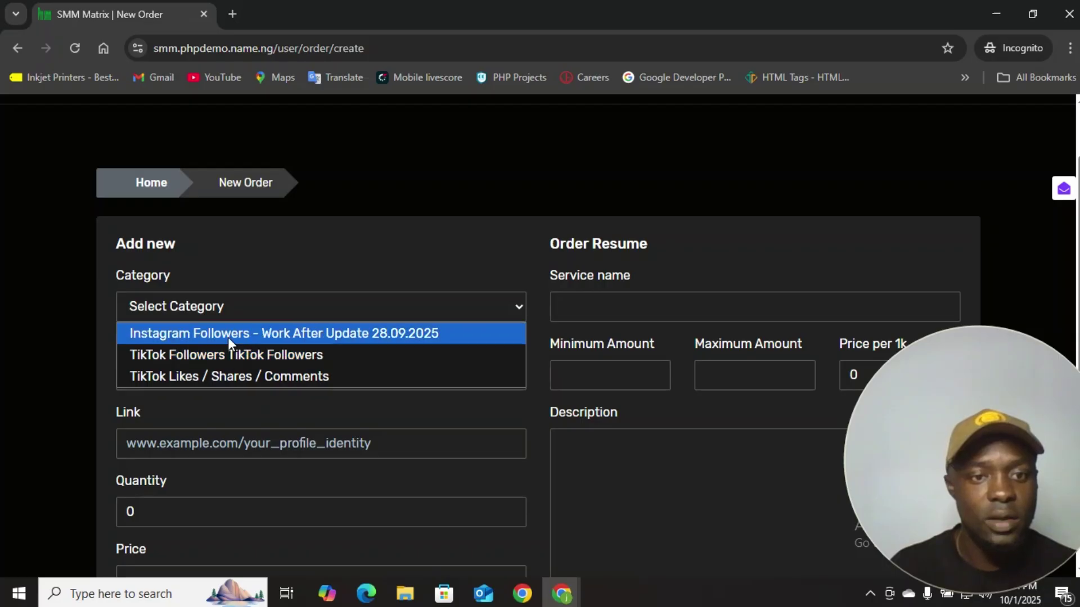
{"action": "left_click", "coordinate": [228, 378]}
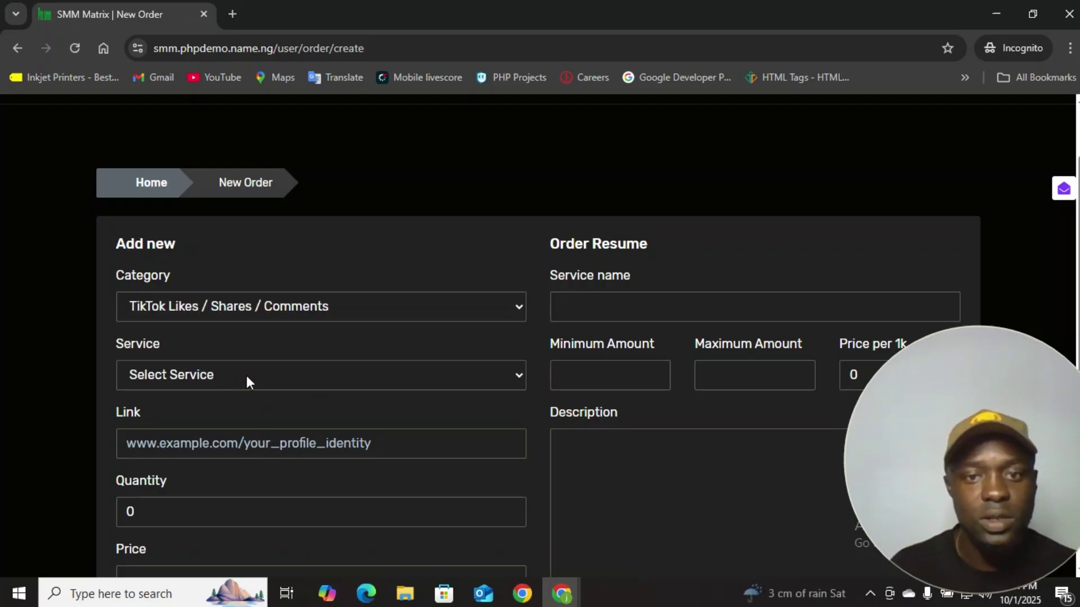
{"action": "left_click", "coordinate": [332, 379]}
{"action": "left_click", "coordinate": [305, 425]}
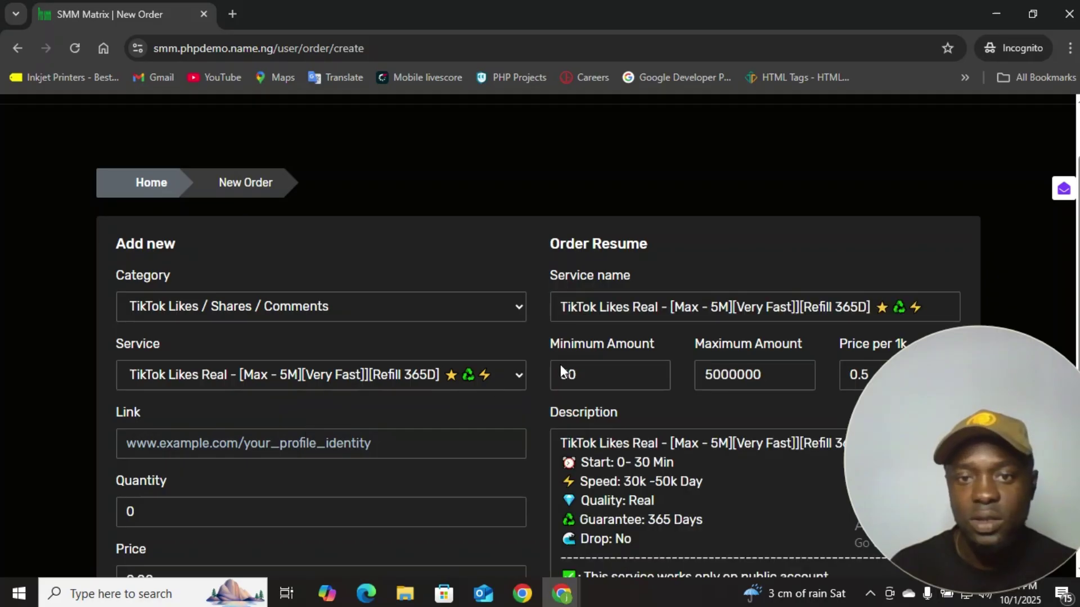
{"action": "scroll", "coordinate": [582, 347], "scroll_direction": "down", "scroll_amount": 1}
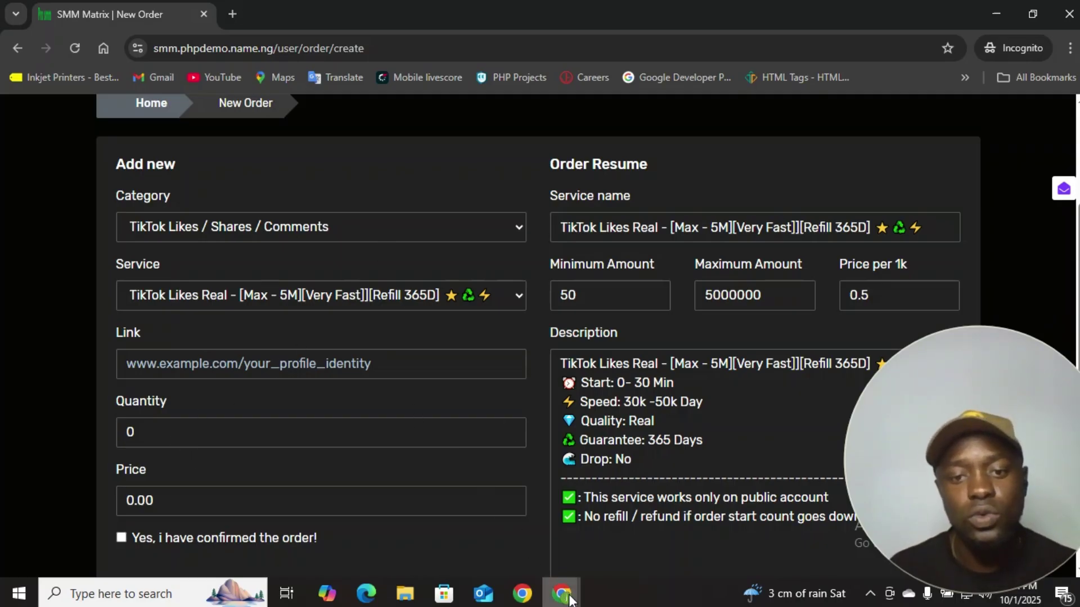
Step: Switch to the TikTok page showing the website security tips video
{"action": "mouse_move", "coordinate": [561, 594]}
{"action": "left_click", "coordinate": [654, 529]}
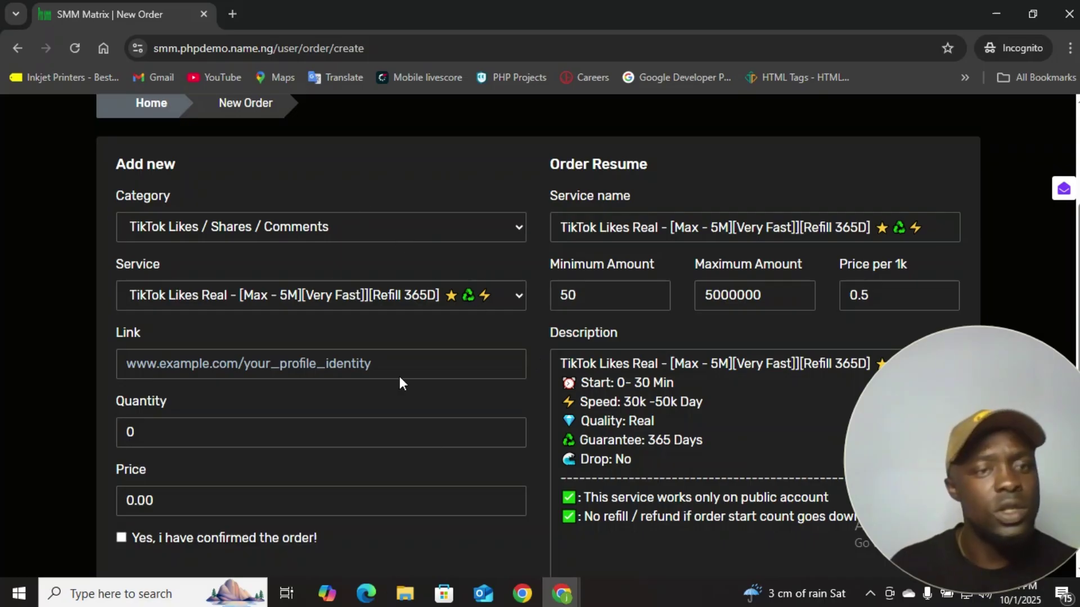
{"action": "mouse_move", "coordinate": [561, 593]}
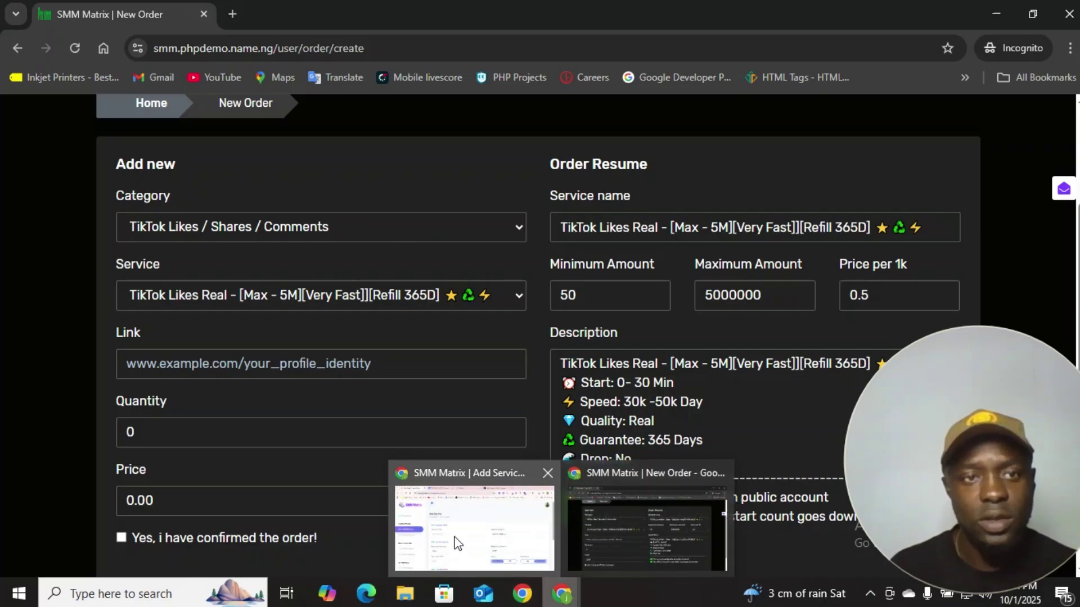
{"action": "left_click", "coordinate": [457, 539]}
{"action": "left_click", "coordinate": [646, 13]}
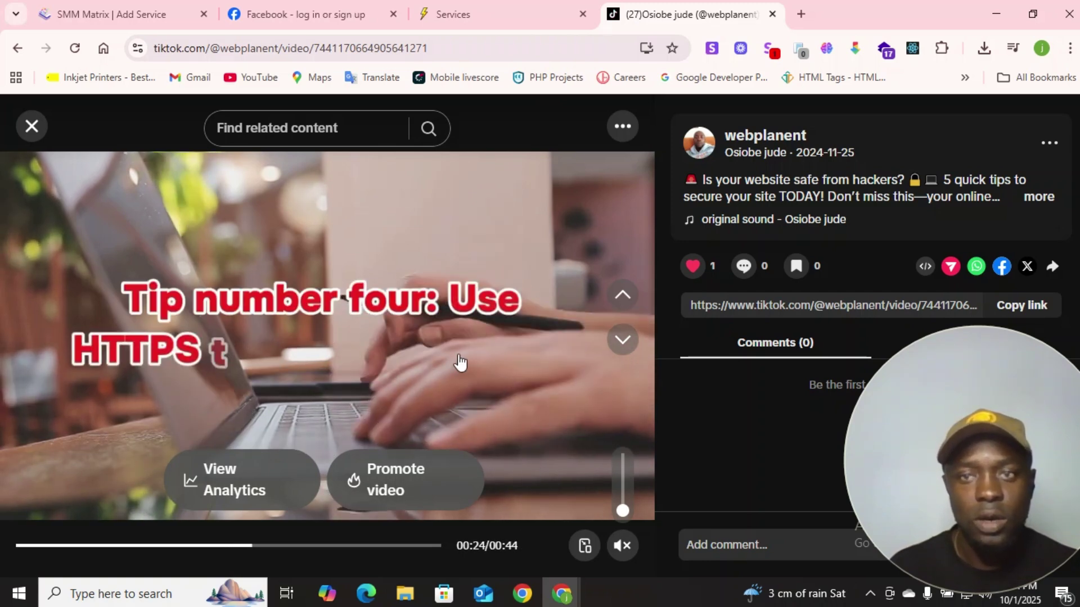
{"action": "left_click", "coordinate": [1048, 147]}
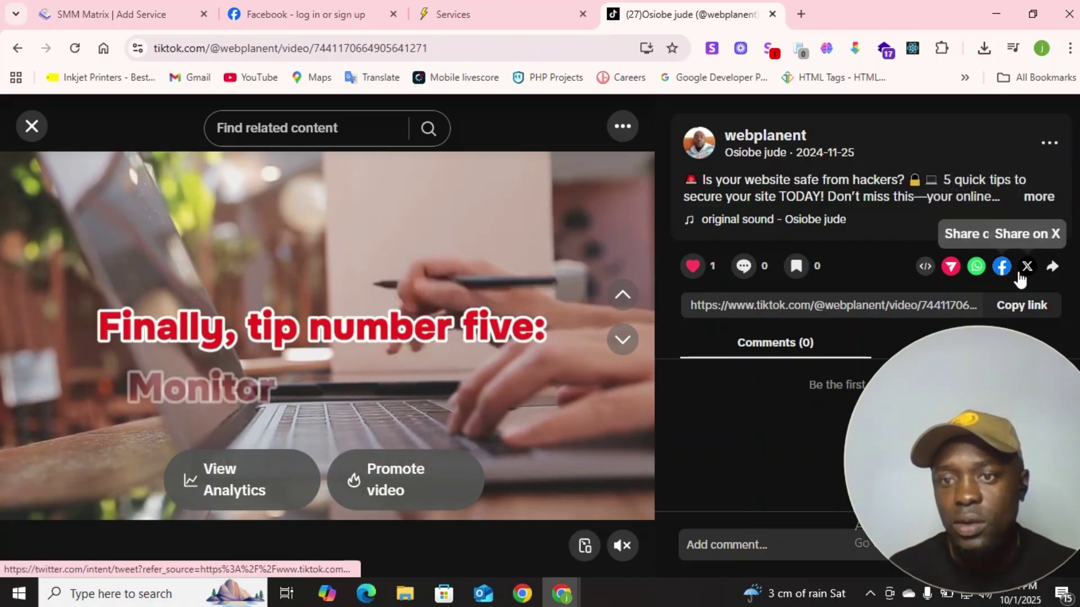
{"action": "mouse_move", "coordinate": [1052, 274]}
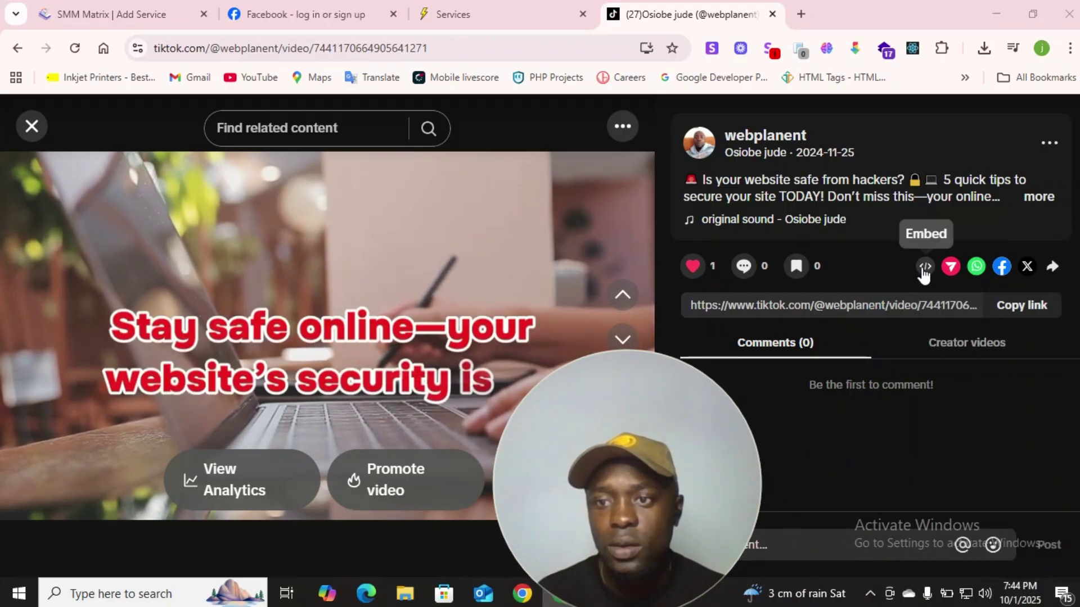
{"action": "left_click", "coordinate": [923, 268]}
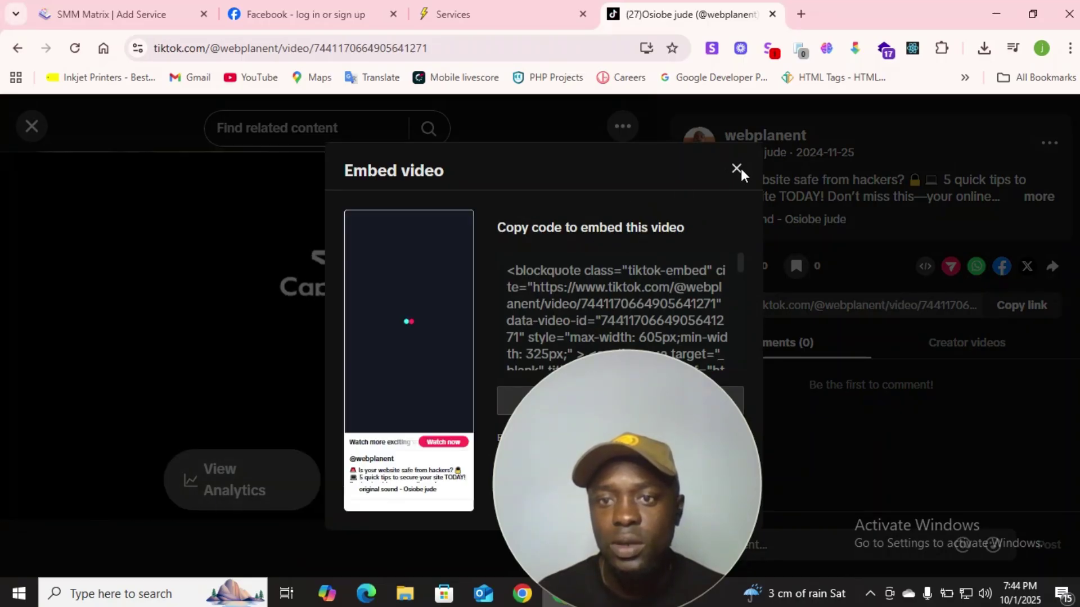
{"action": "left_click", "coordinate": [737, 168]}
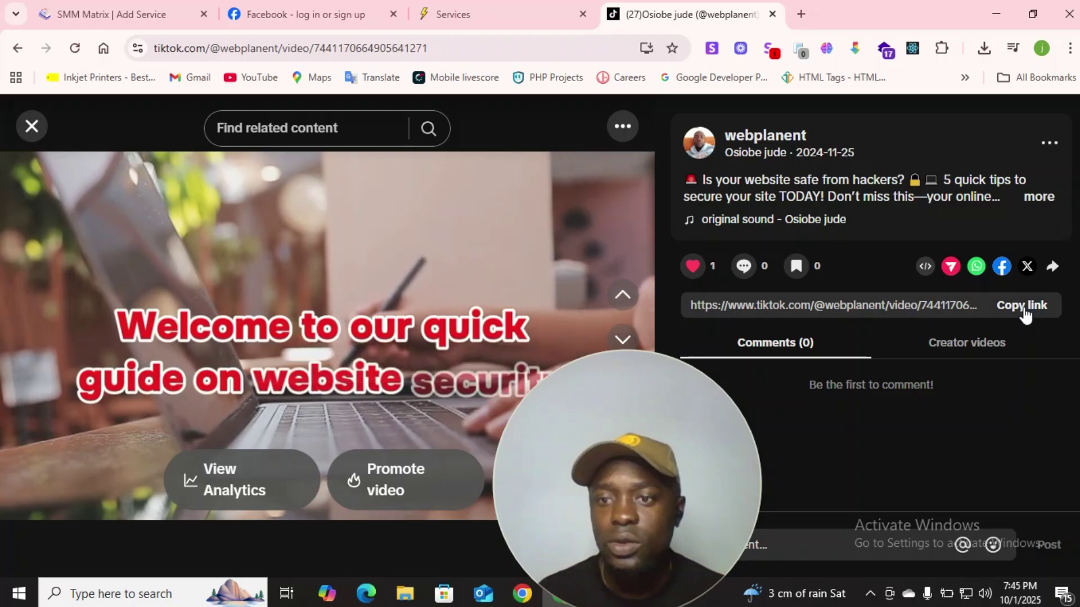
Step: Copy the TikTok video's link and paste it as the link in the new order
{"action": "left_click", "coordinate": [1023, 309]}
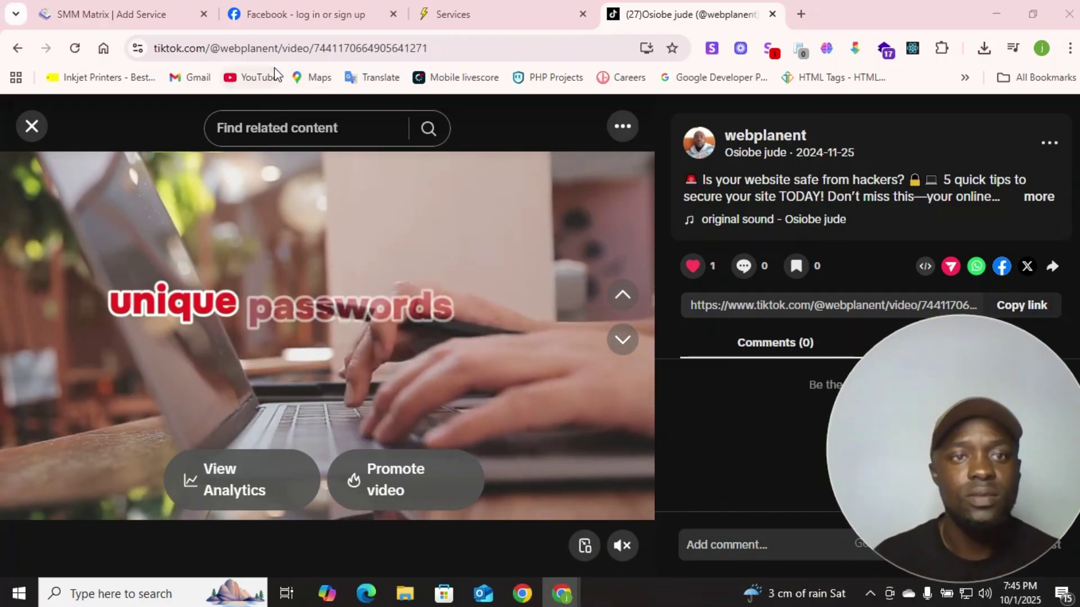
{"action": "left_click", "coordinate": [99, 15]}
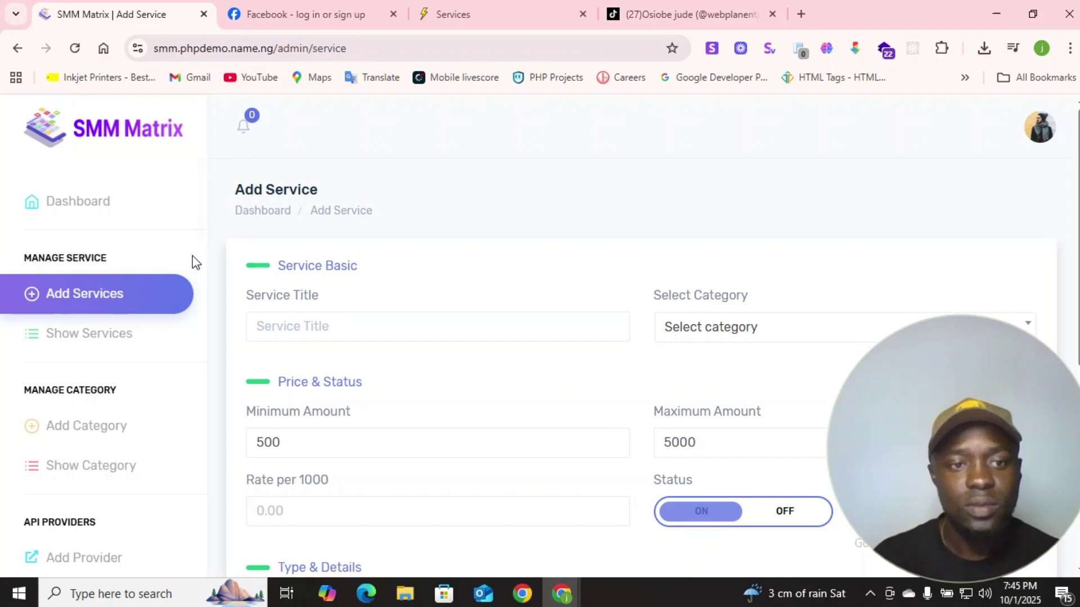
{"action": "key", "text": "alt+Tab"}
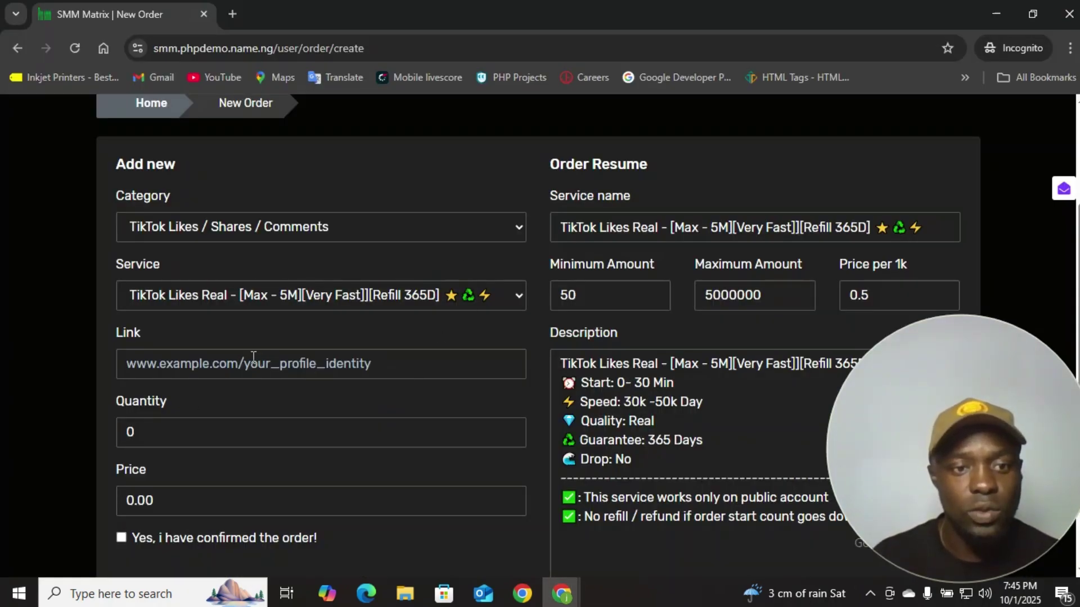
{"action": "left_click", "coordinate": [149, 360]}
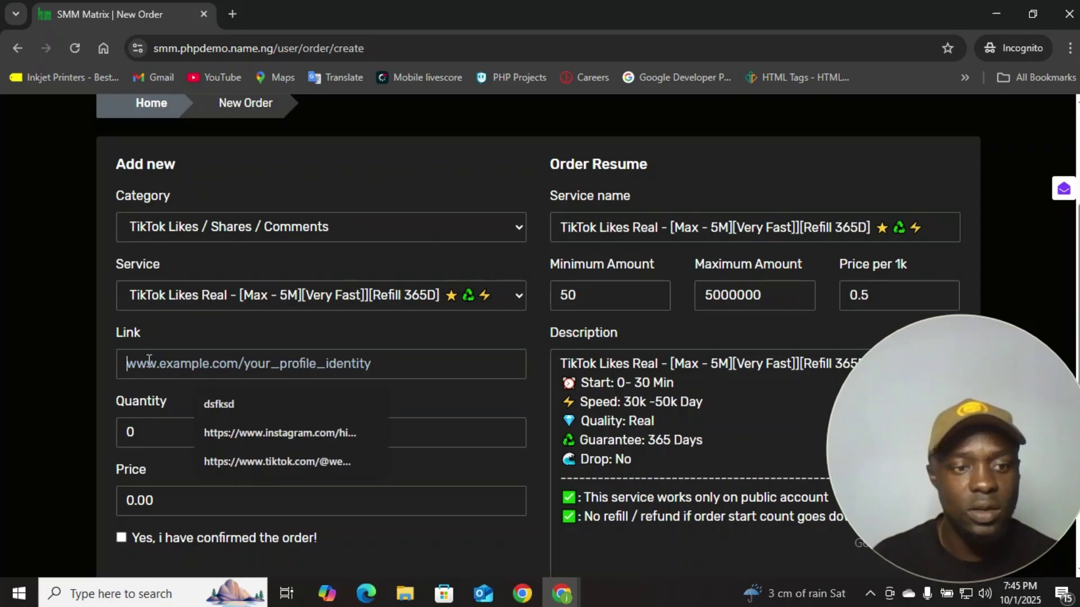
{"action": "key", "text": "ctrl+v"}
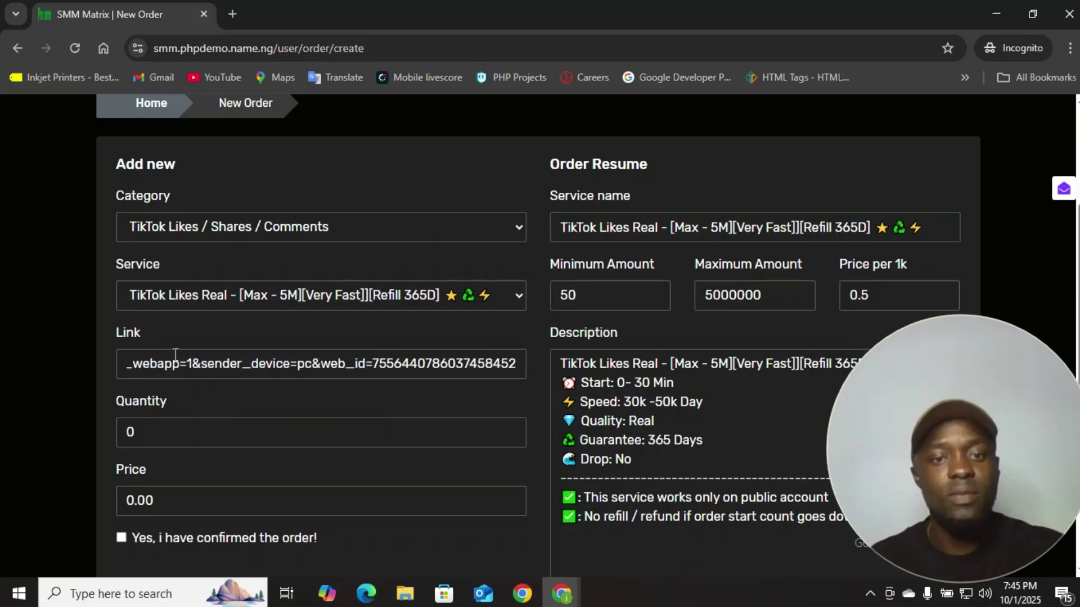
Step: Set the order quantity to 1000
{"action": "scroll", "coordinate": [344, 340], "scroll_direction": "down", "scroll_amount": 2}
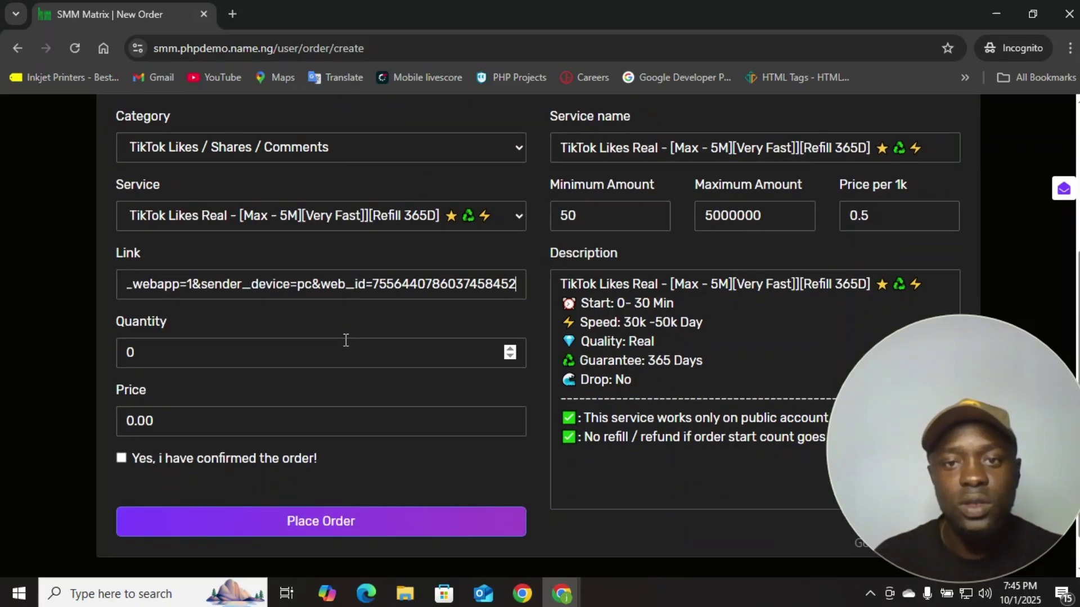
{"action": "left_click", "coordinate": [238, 360]}
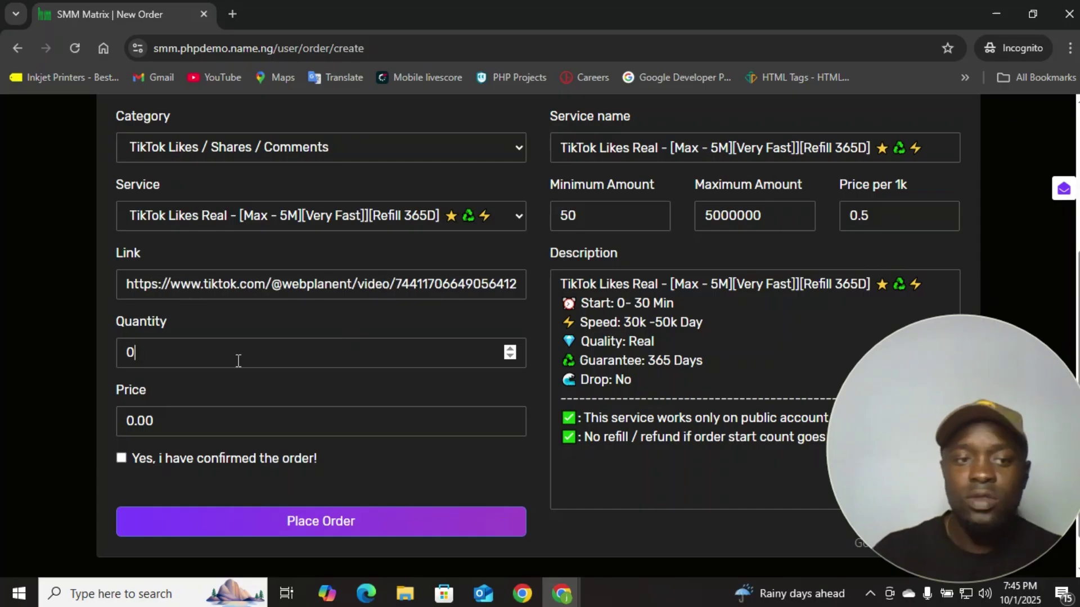
{"action": "key", "text": "BackSpace"}
{"action": "type", "text": "1"}
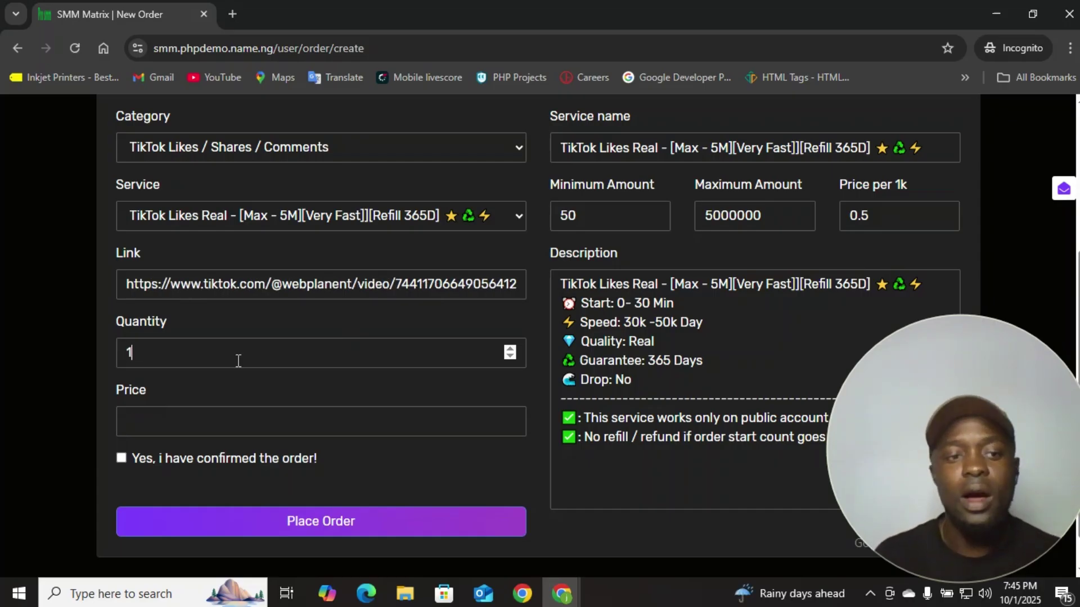
{"action": "type", "text": "000"}
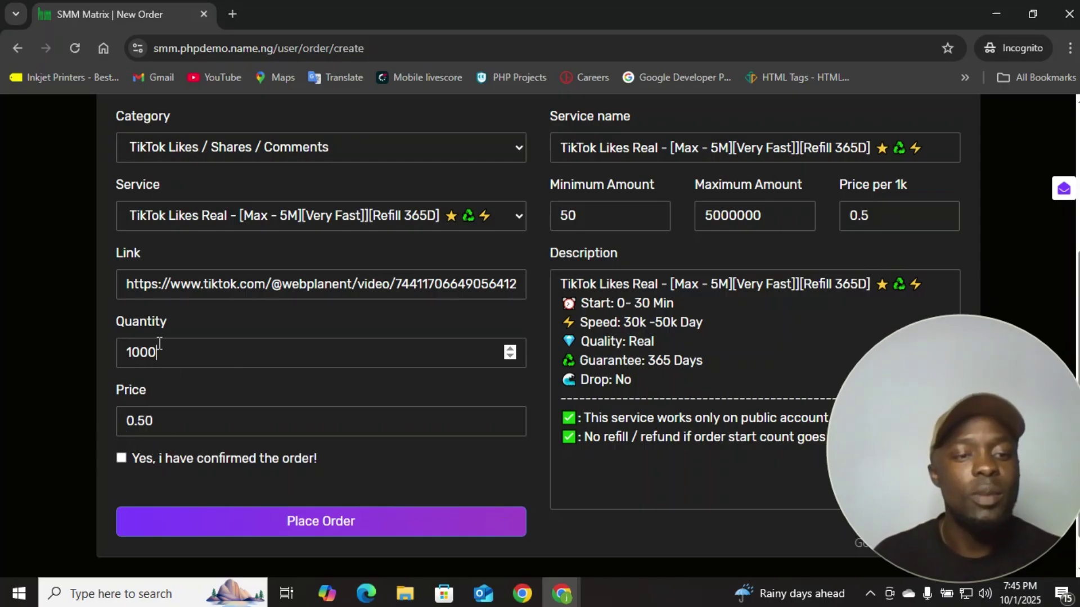
Step: Replace the order quantity with 30
{"action": "left_click_drag", "start_coordinate": [163, 352], "coordinate": [112, 360]}
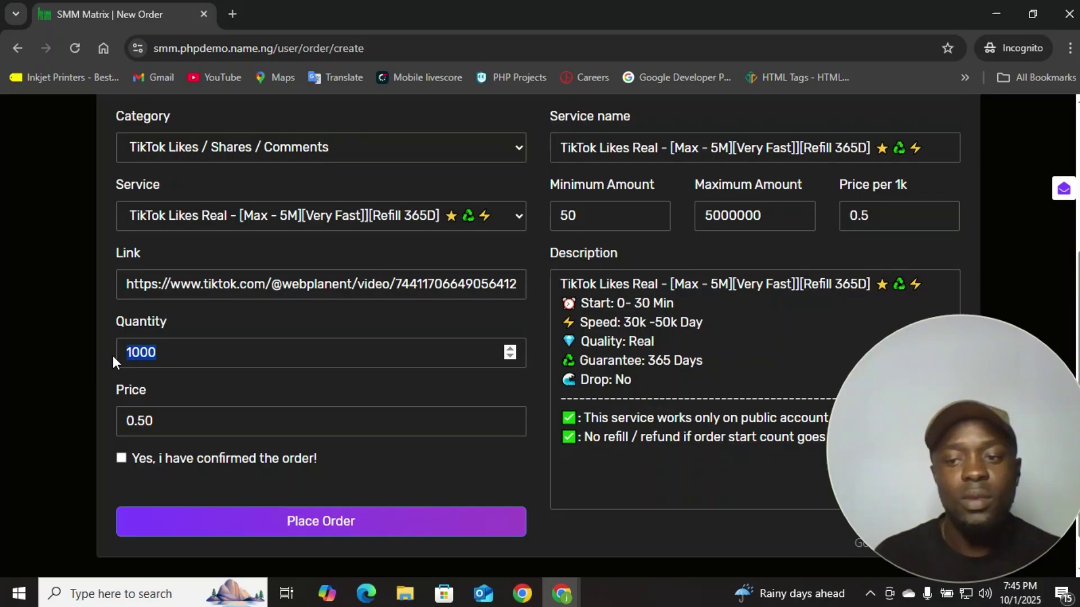
{"action": "key", "text": "BackSpace"}
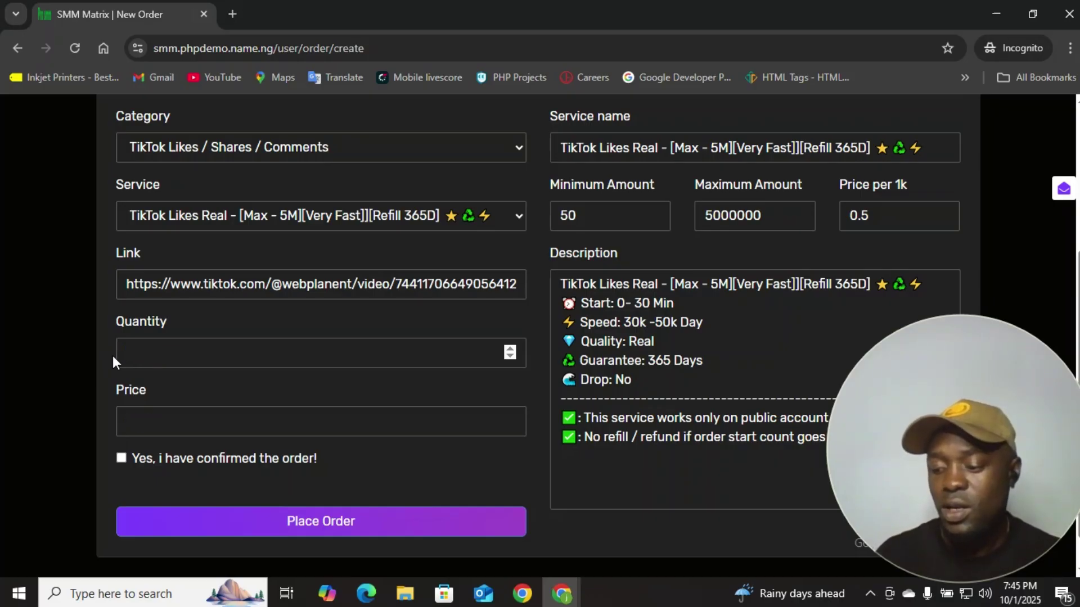
{"action": "type", "text": "30"}
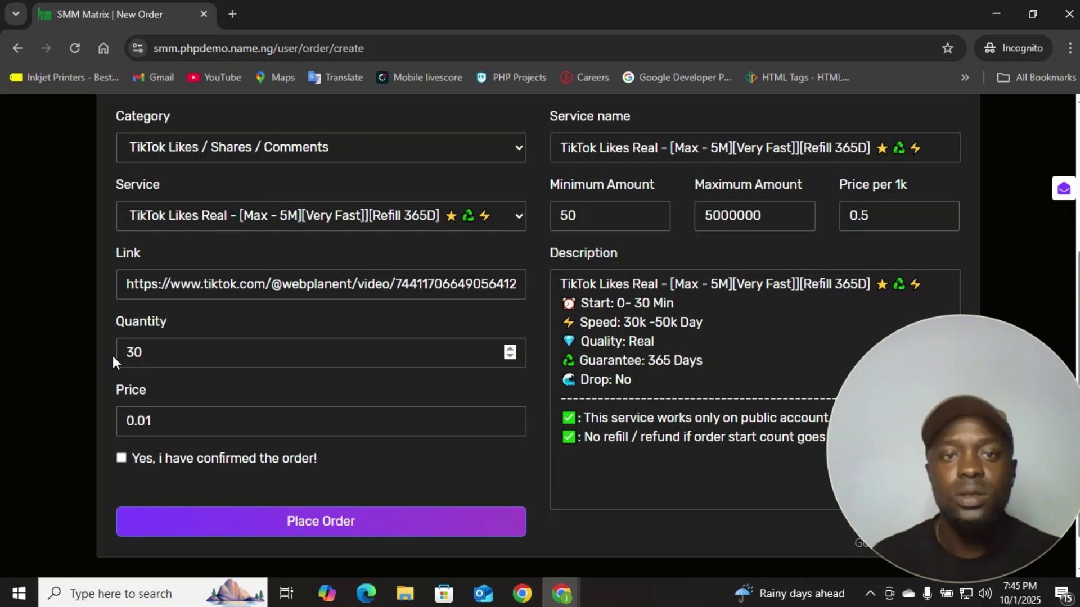
Step: Look at the TikTok video again, and mark the new order as confirmed on the user-side order form
{"action": "key", "text": "alt+Tab"}
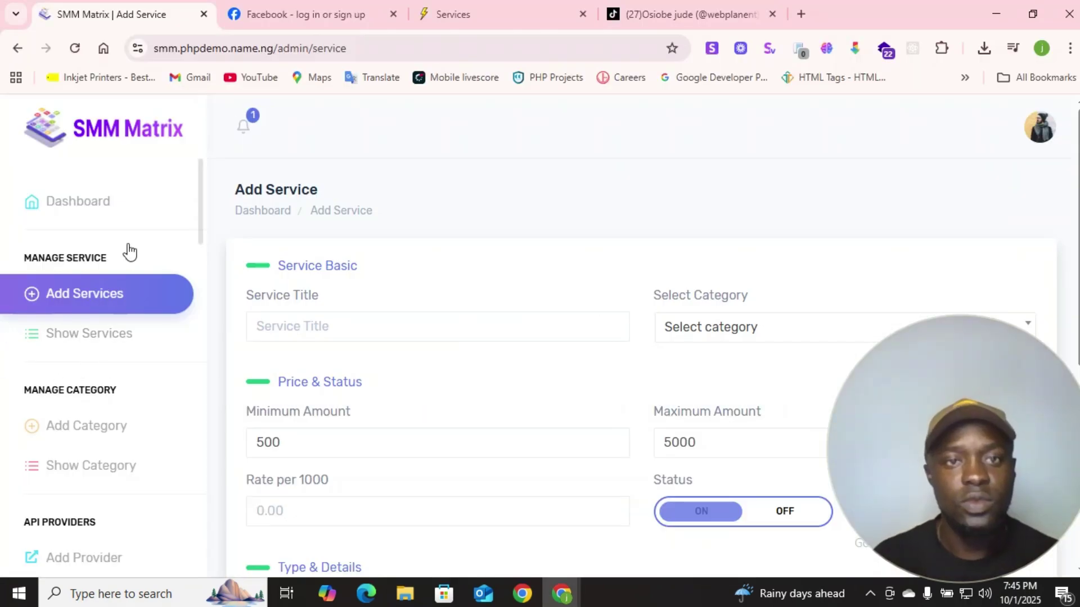
{"action": "left_click", "coordinate": [713, 14]}
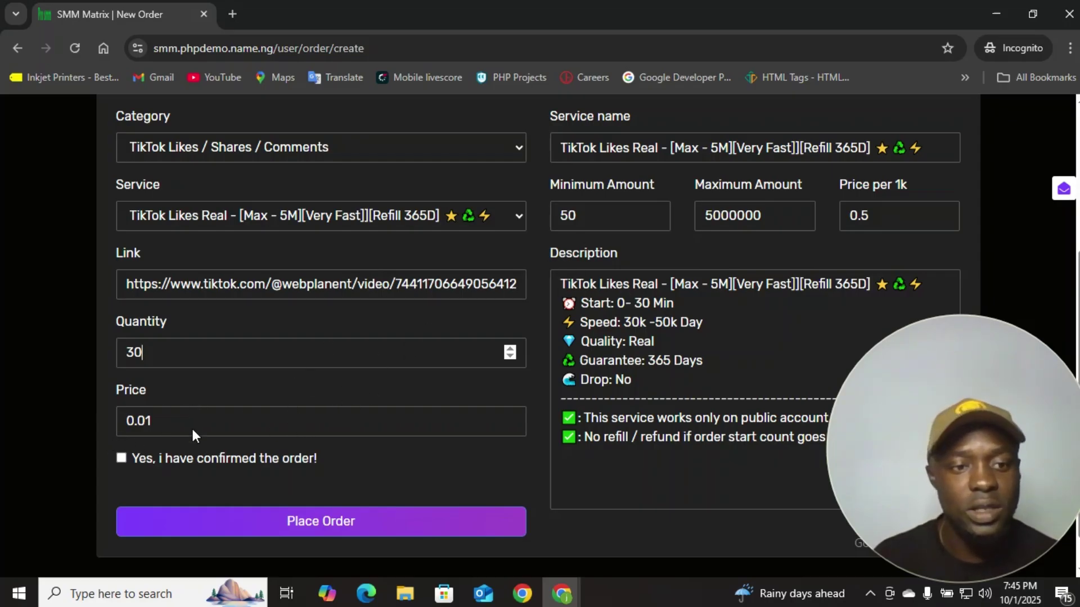
{"action": "left_click", "coordinate": [121, 459]}
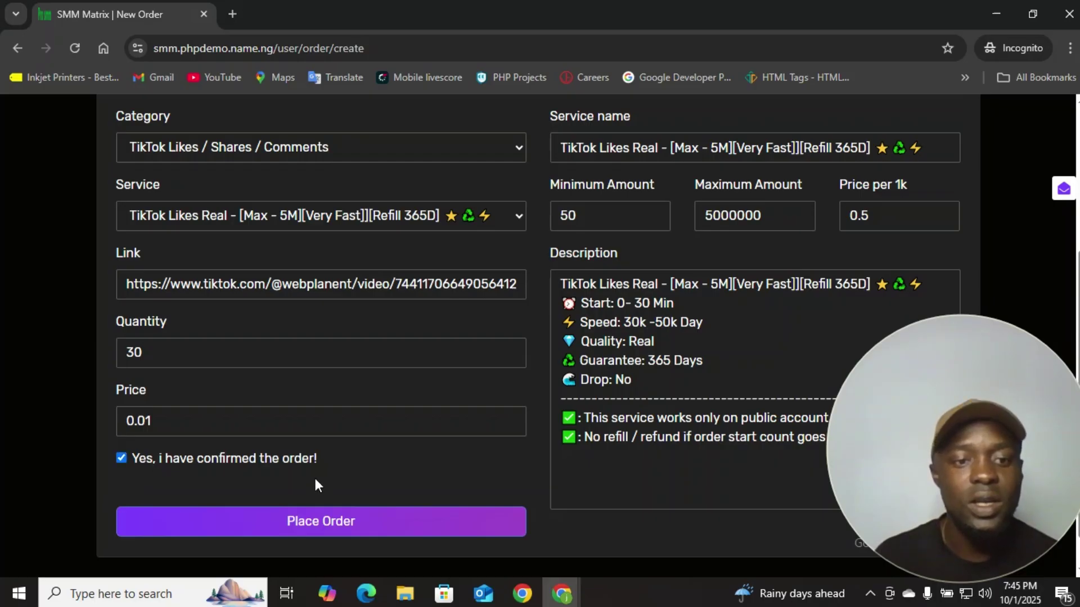
Step: Try to place the TikTok likes order with a quantity of 30
{"action": "left_click", "coordinate": [341, 533]}
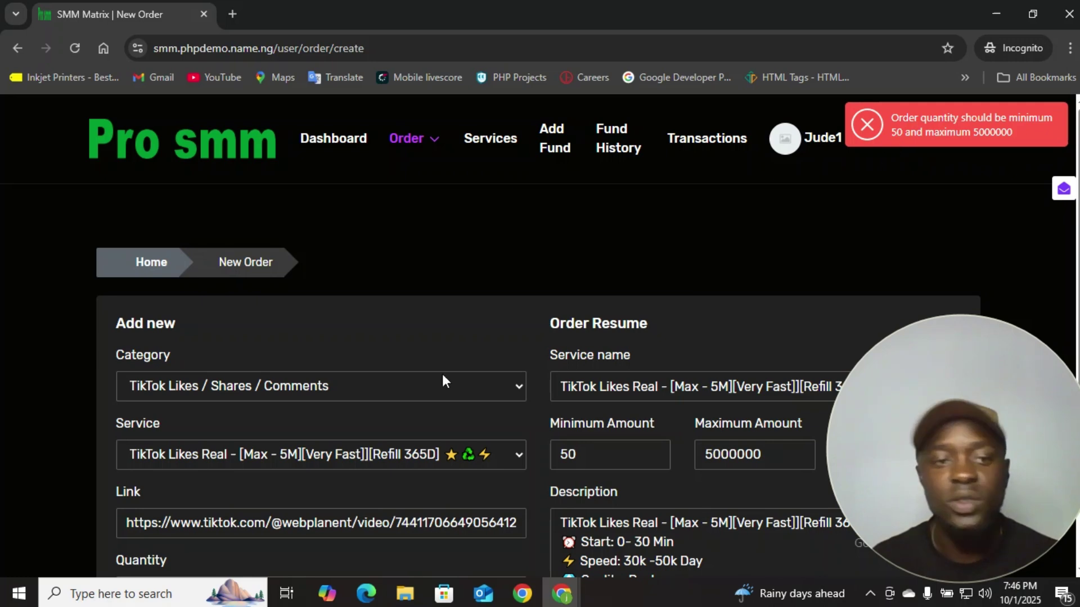
Step: Set the order quantity to 50, mark the order as confirmed and place it
{"action": "scroll", "coordinate": [369, 368], "scroll_direction": "down", "scroll_amount": 5}
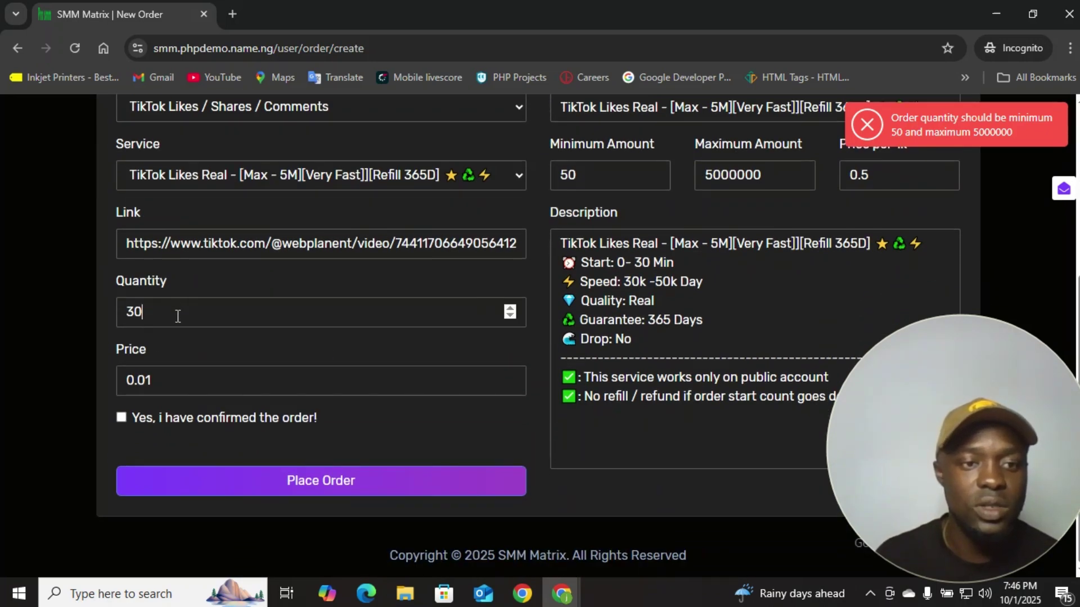
{"action": "left_click", "coordinate": [178, 316]}
{"action": "key", "text": "BackSpace"}
{"action": "key", "text": "BackSpace"}
{"action": "type", "text": "5"}
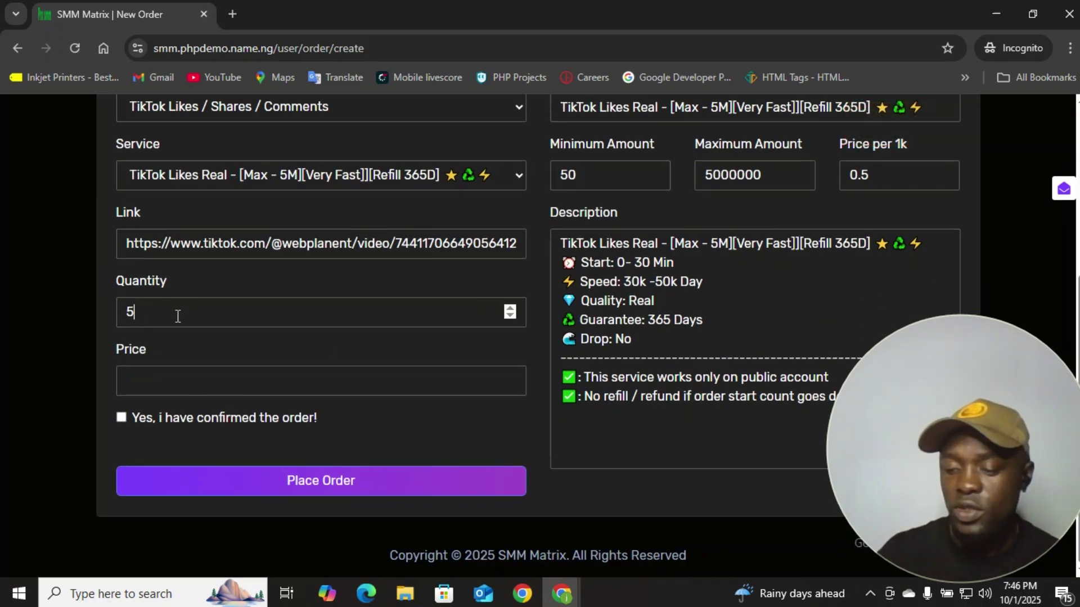
{"action": "type", "text": "0"}
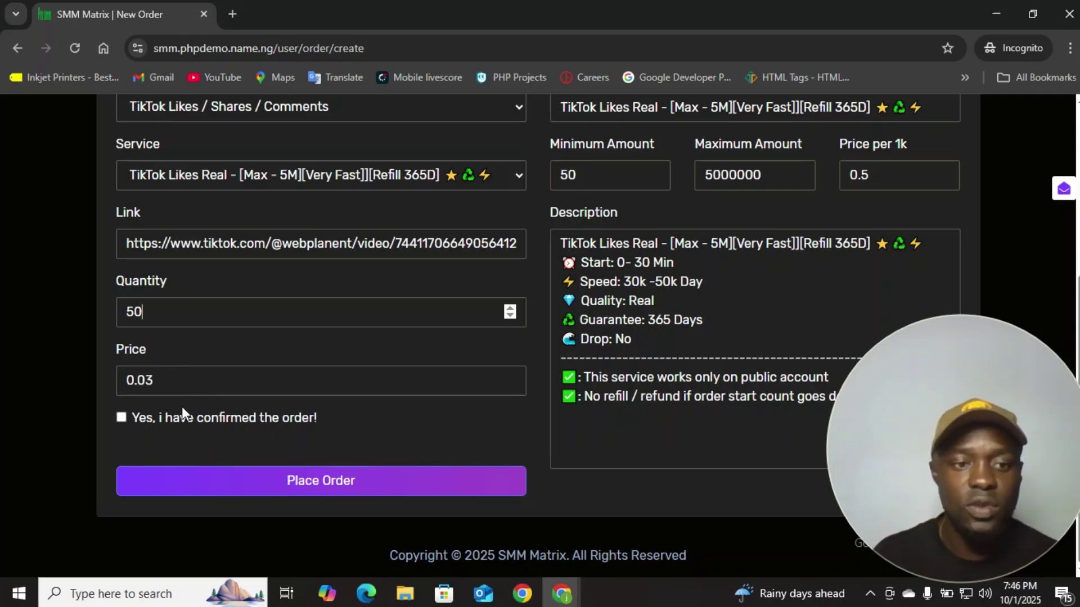
{"action": "left_click", "coordinate": [122, 417]}
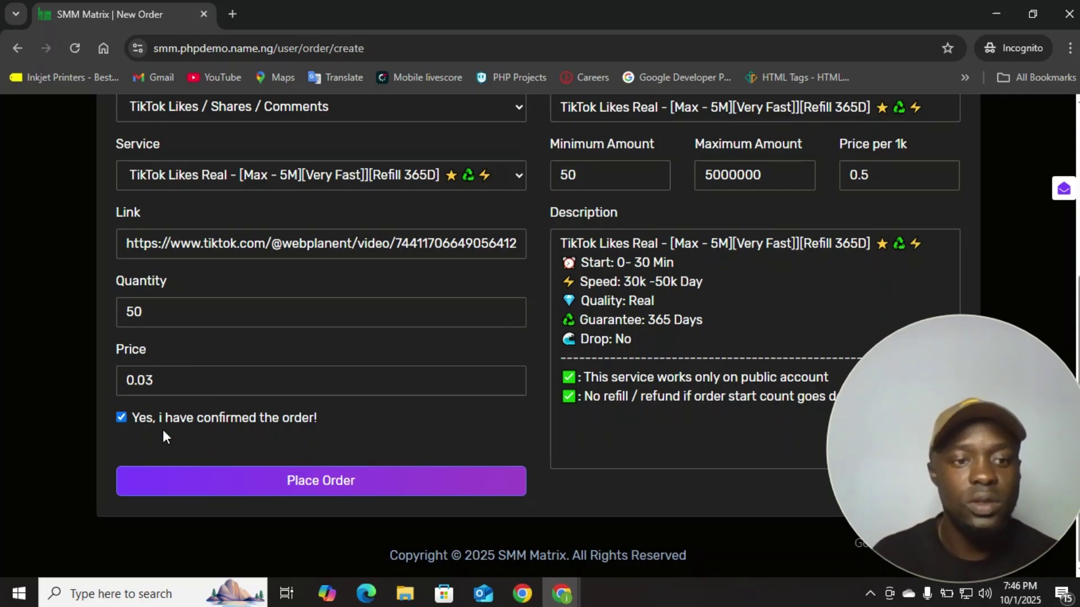
{"action": "left_click", "coordinate": [222, 495]}
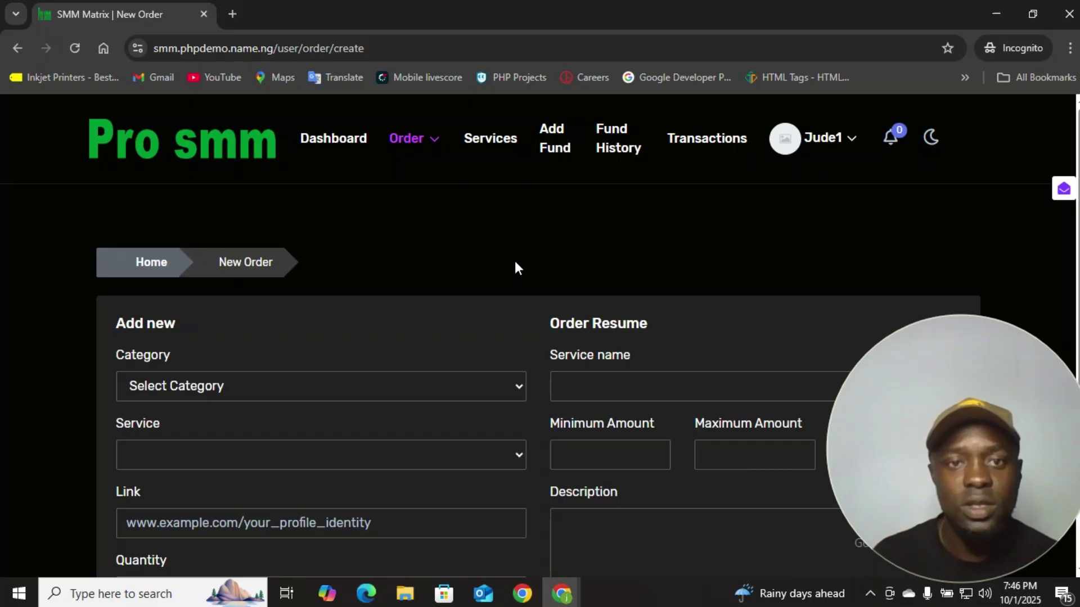
Step: Show the list of all orders, check the new TikTok likes order's status and refresh the list
{"action": "left_click", "coordinate": [420, 141]}
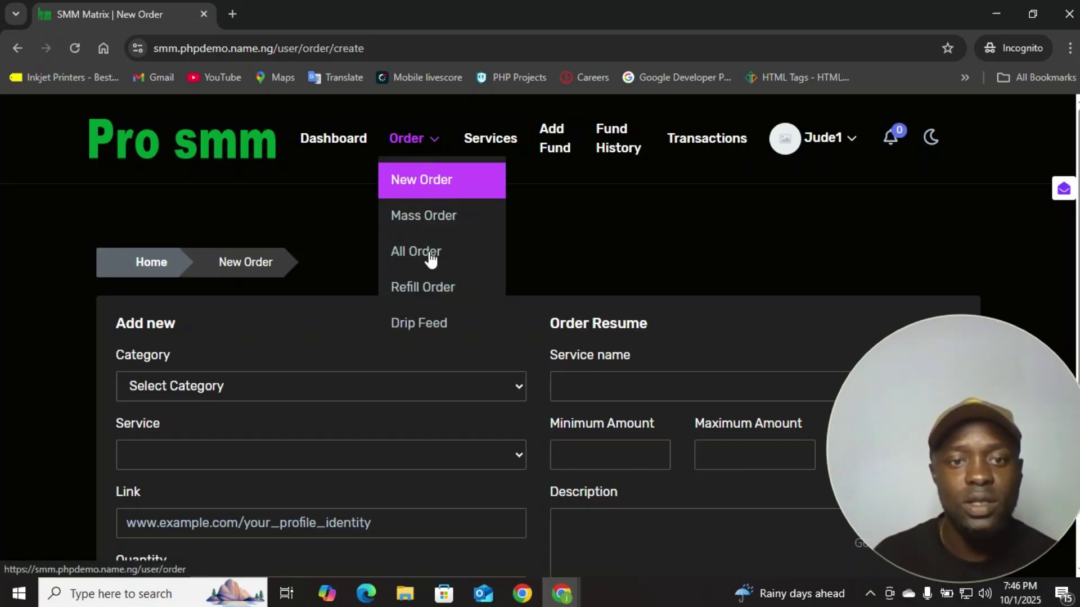
{"action": "left_click", "coordinate": [431, 258]}
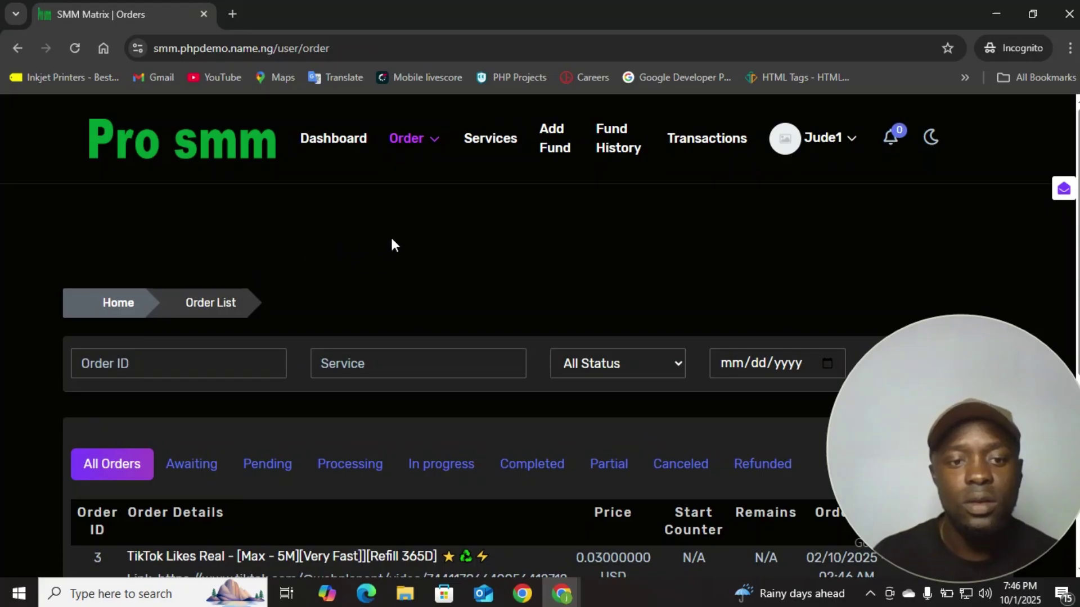
{"action": "scroll", "coordinate": [390, 243], "scroll_direction": "down", "scroll_amount": 5}
{"action": "scroll", "coordinate": [391, 250], "scroll_direction": "down", "scroll_amount": 1}
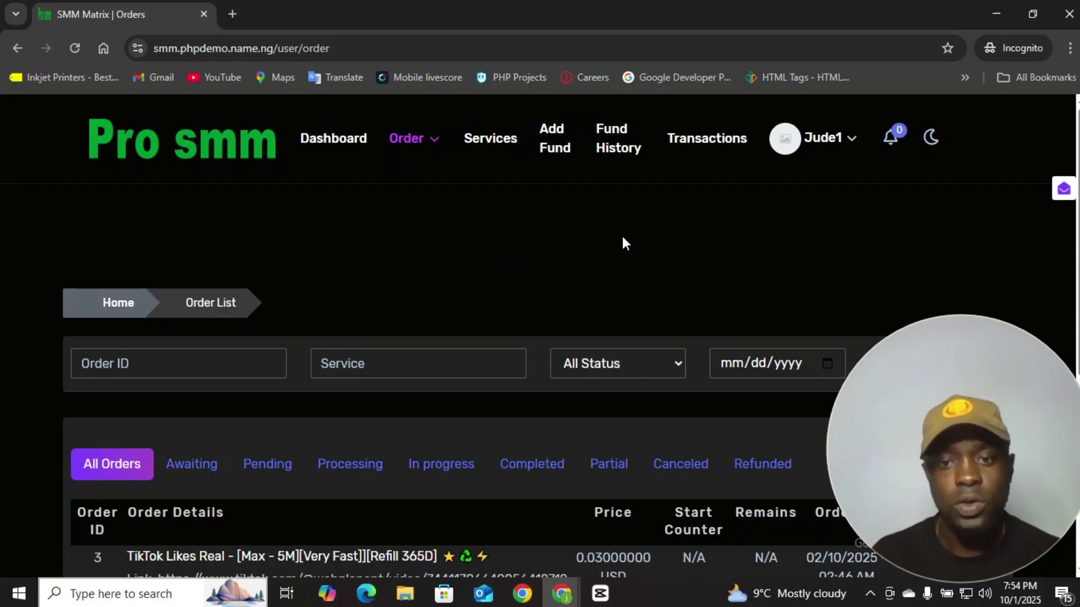
{"action": "scroll", "coordinate": [623, 243], "scroll_direction": "down", "scroll_amount": 5}
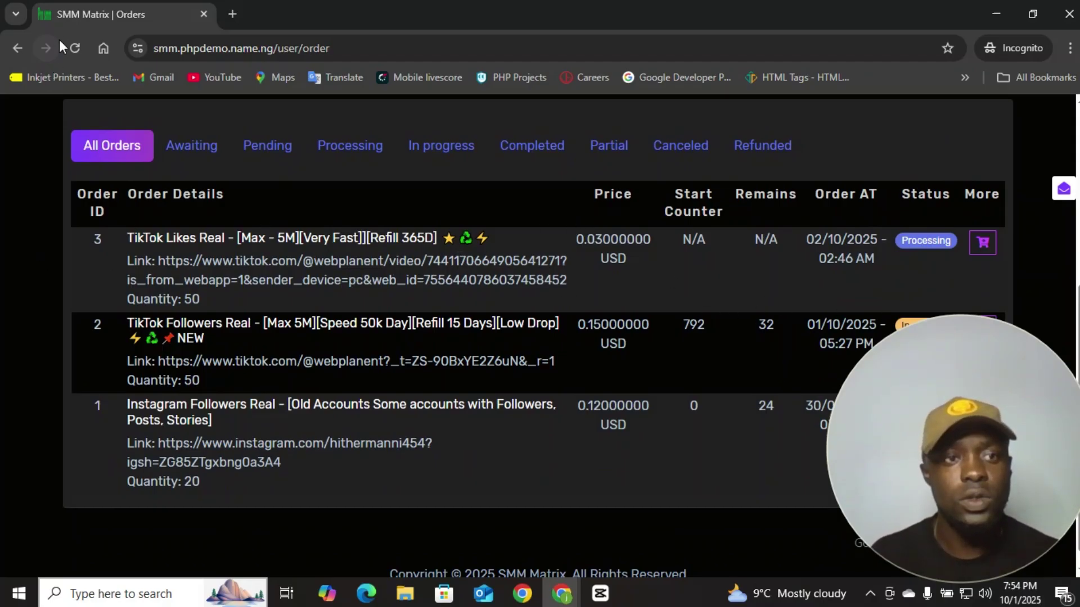
{"action": "left_click", "coordinate": [69, 51]}
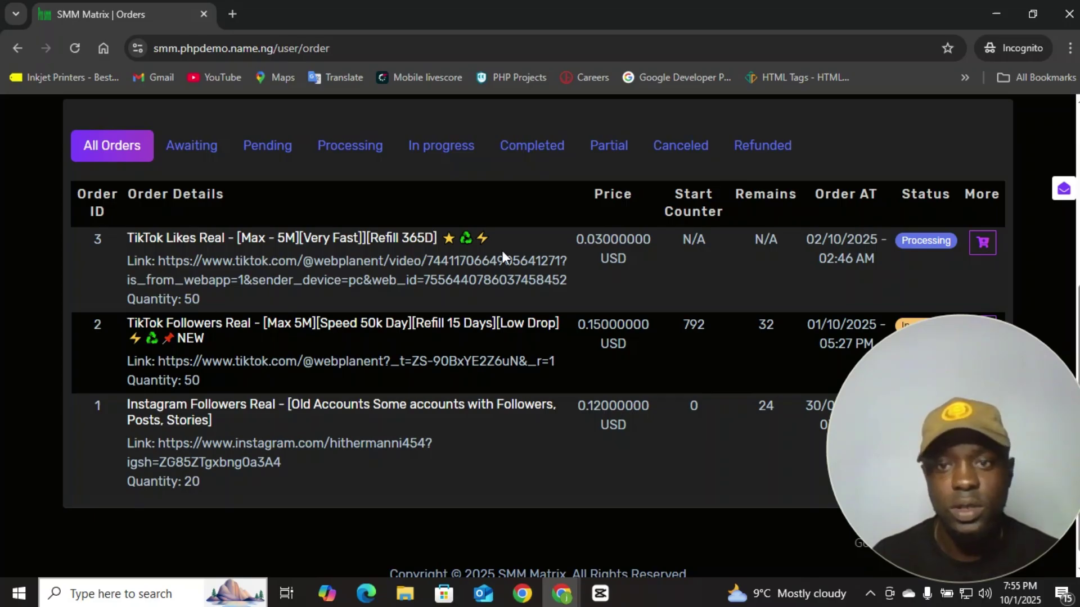
{"action": "left_click", "coordinate": [75, 48]}
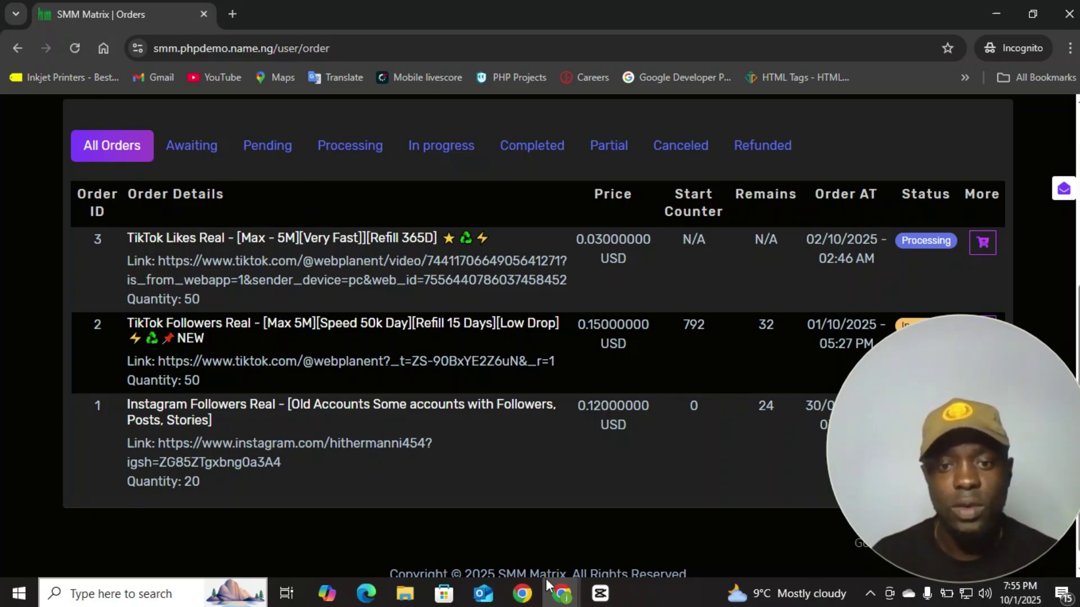
Step: Switch to the TikTok video, check its like count and remove the account's own like
{"action": "mouse_move", "coordinate": [556, 601]}
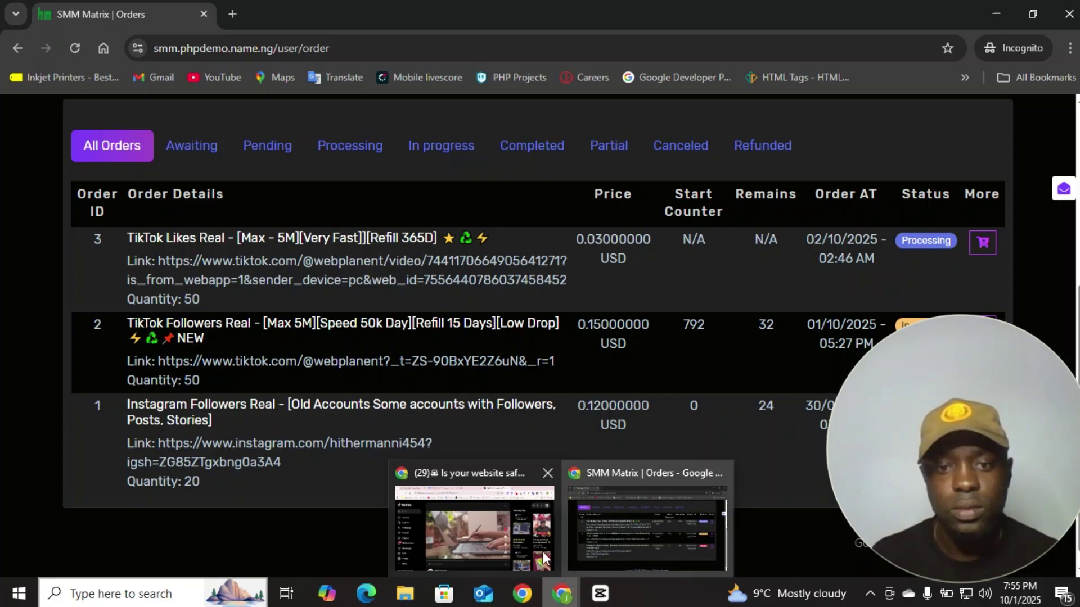
{"action": "left_click", "coordinate": [489, 549]}
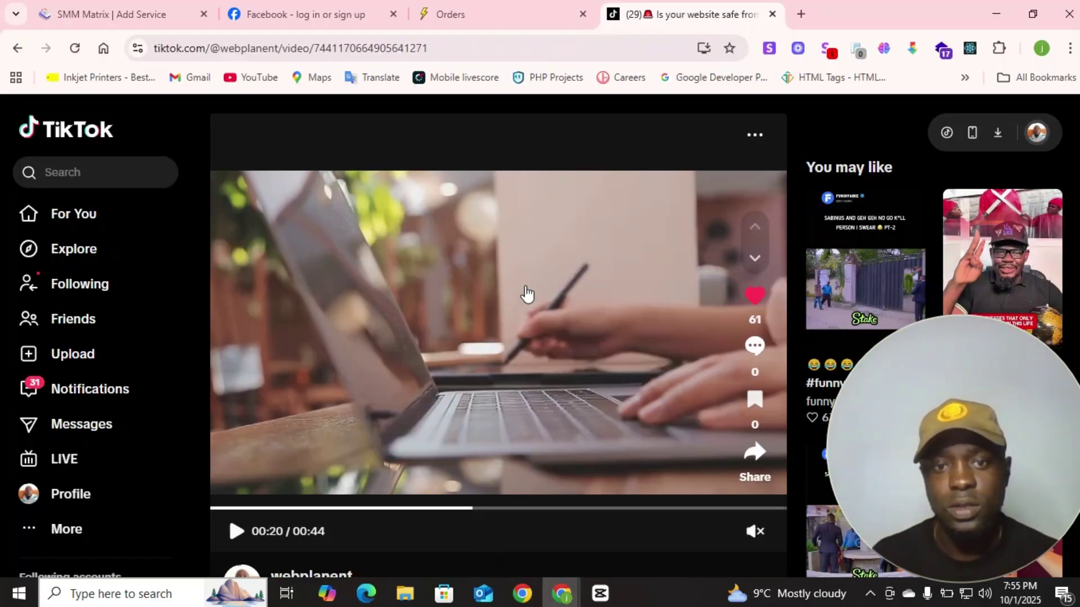
{"action": "scroll", "coordinate": [525, 295], "scroll_direction": "down", "scroll_amount": 1}
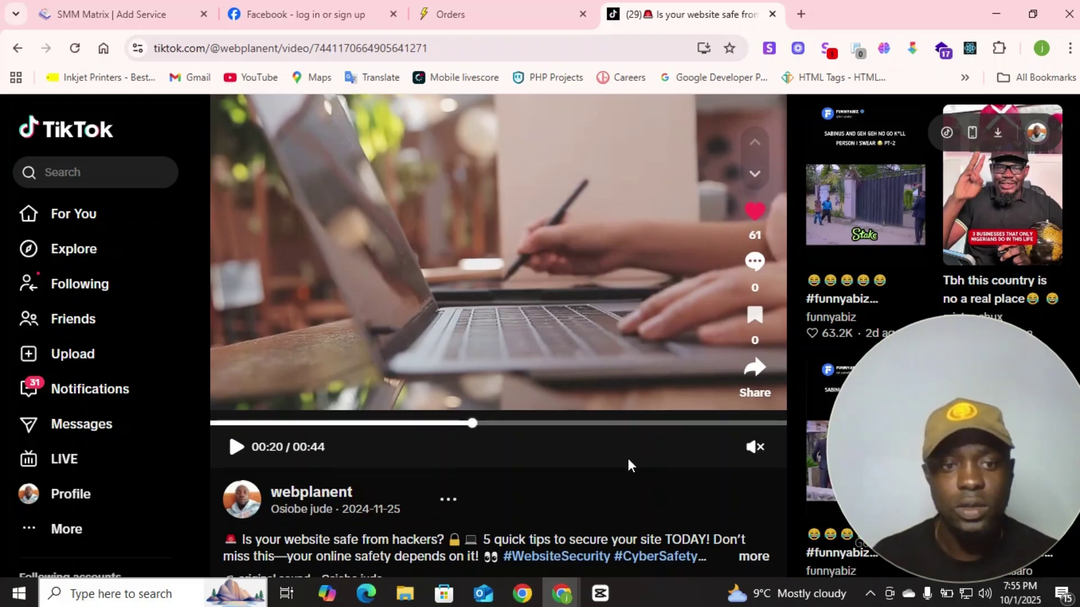
{"action": "scroll", "coordinate": [627, 457], "scroll_direction": "down", "scroll_amount": 1}
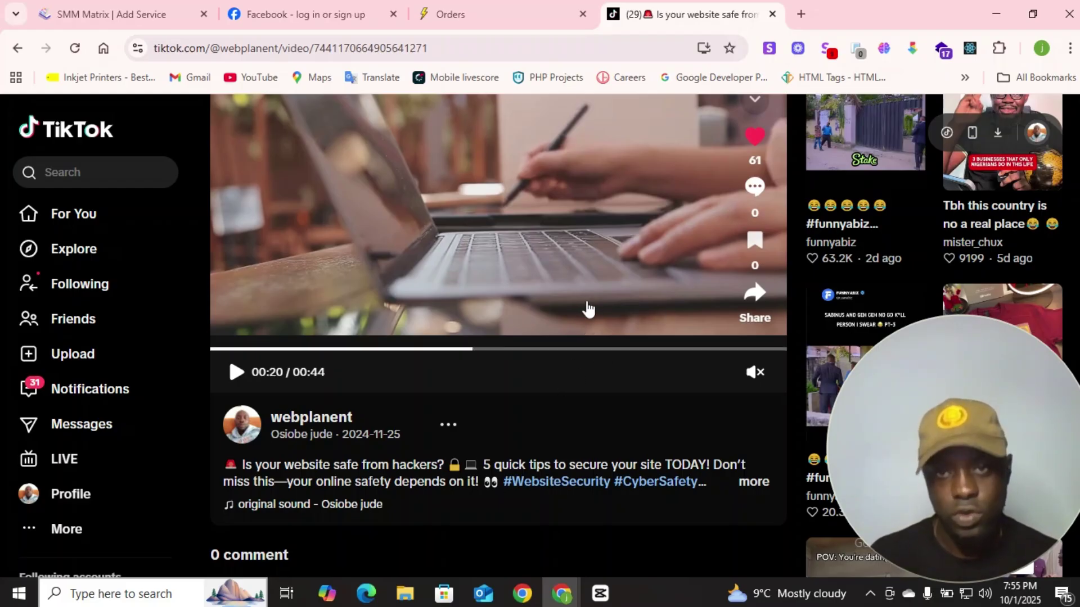
{"action": "scroll", "coordinate": [584, 312], "scroll_direction": "up", "scroll_amount": 2}
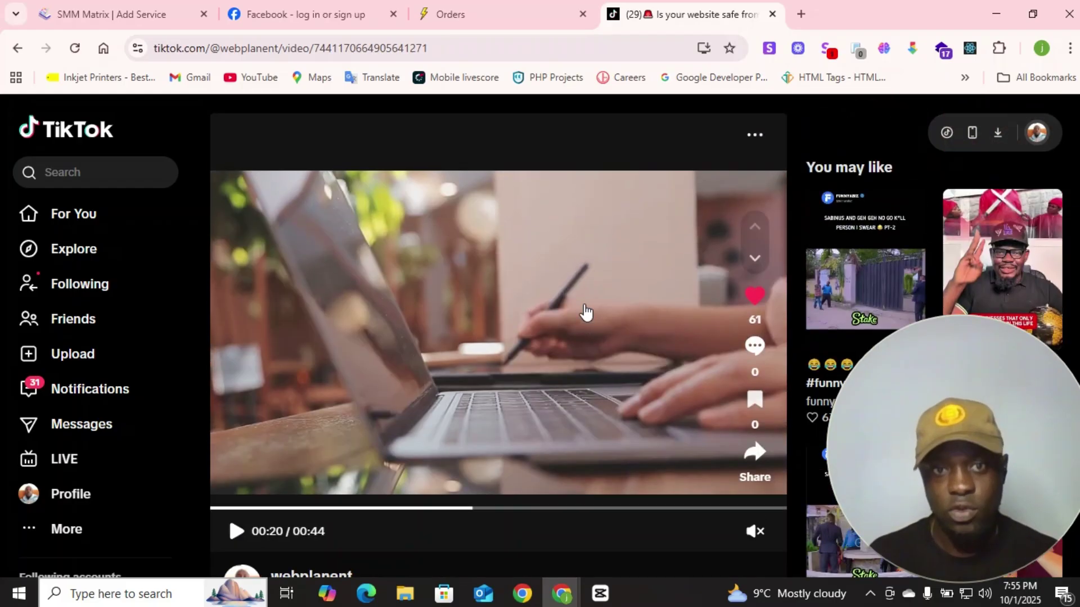
{"action": "left_click", "coordinate": [756, 298]}
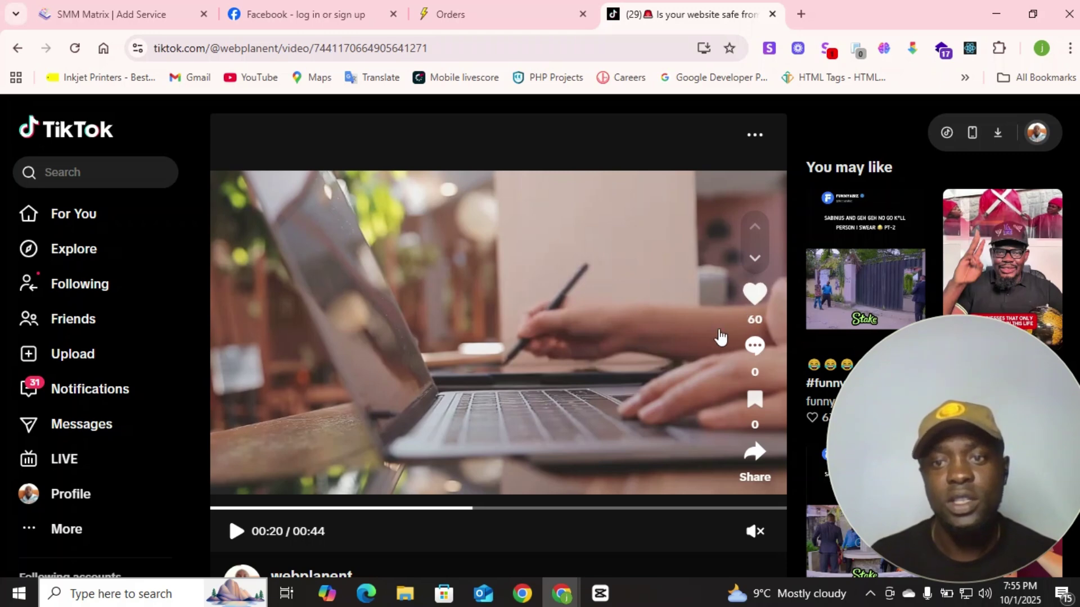